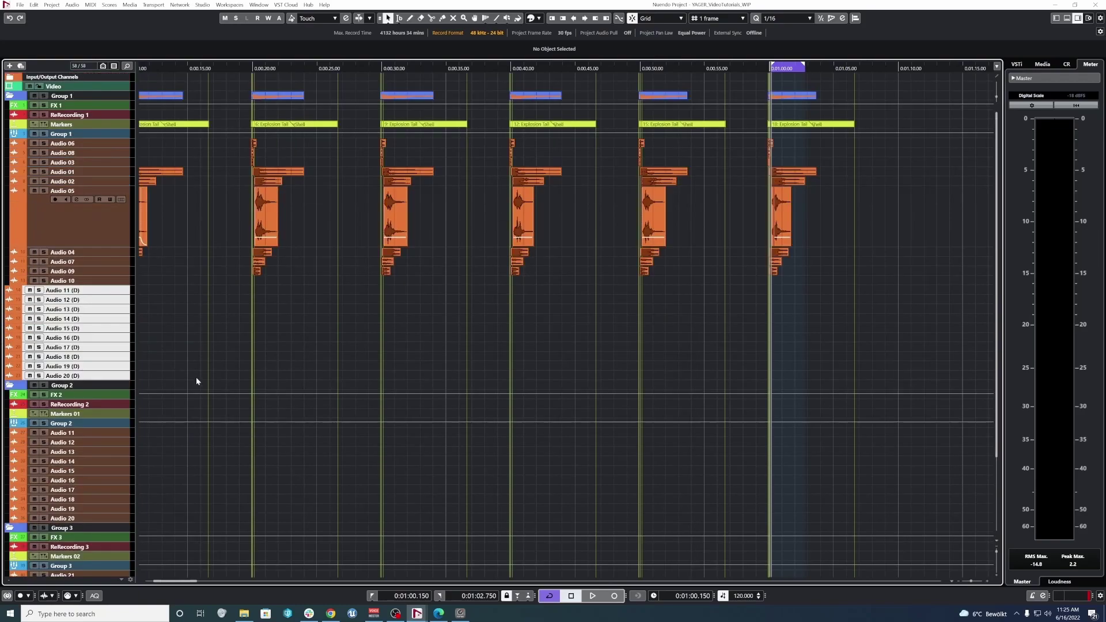
Step: Route the output of all tracks from Audio 11 (D) to Audio 20 (D) to Group 1 in the mixer at once
drag(120, 296, 111, 264)
click(247, 315)
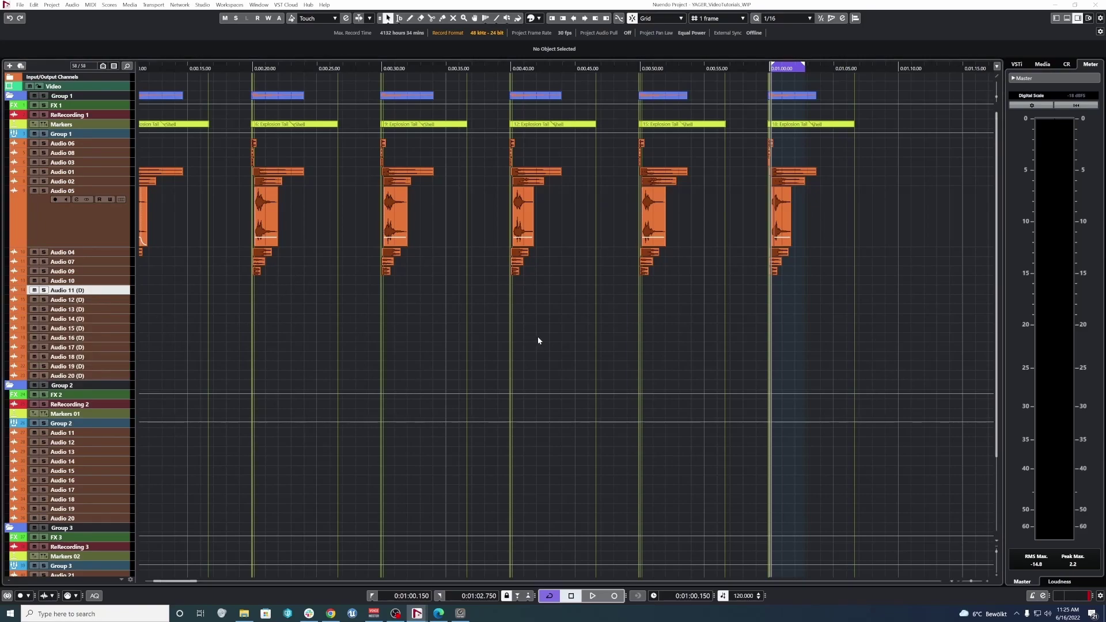
key(F3)
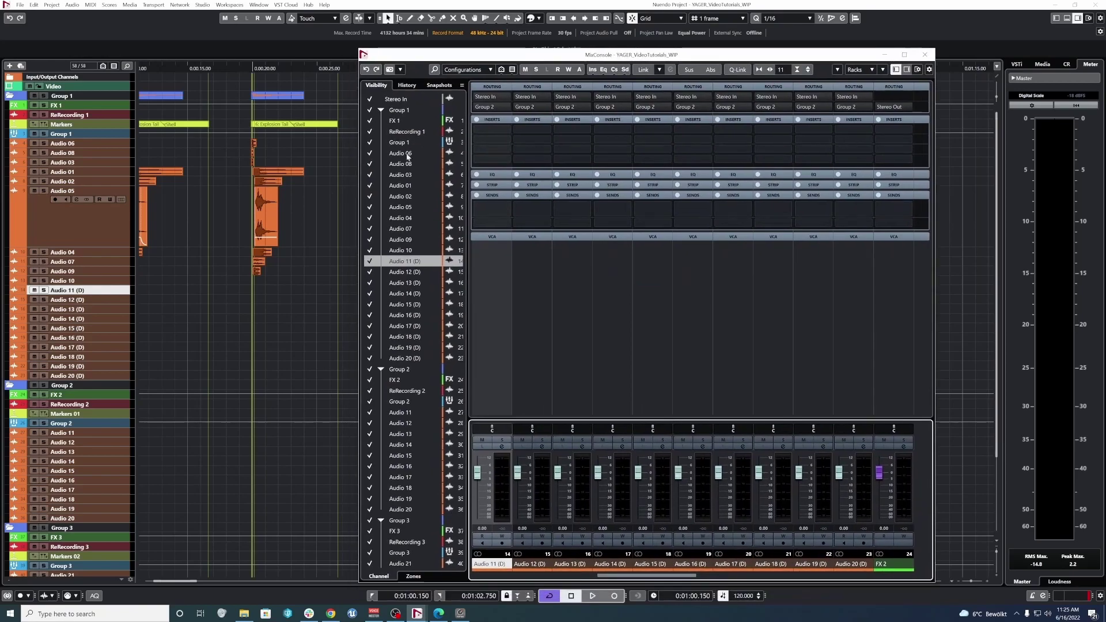
shift+click(101, 376)
key(F3)
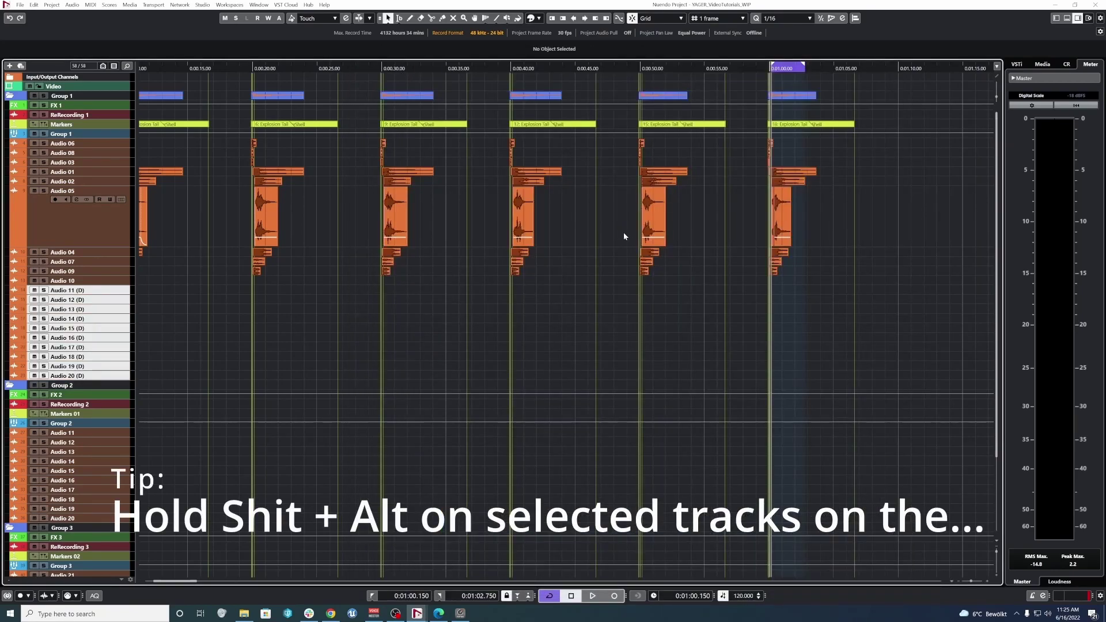
key(F3)
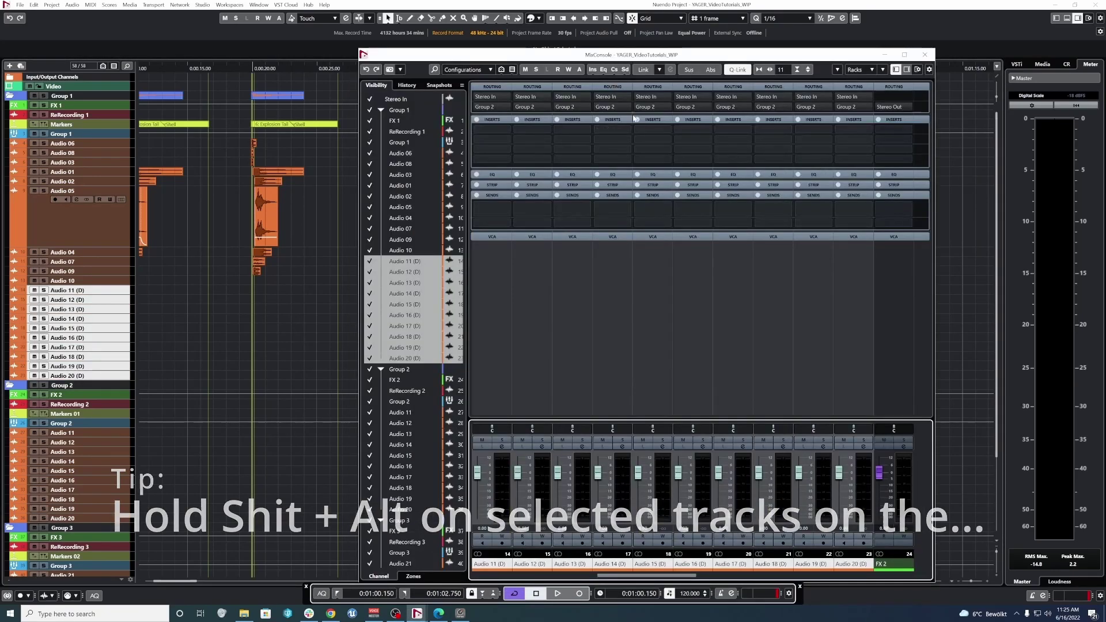
alt+shift+click(645, 107)
alt+shift+click(657, 181)
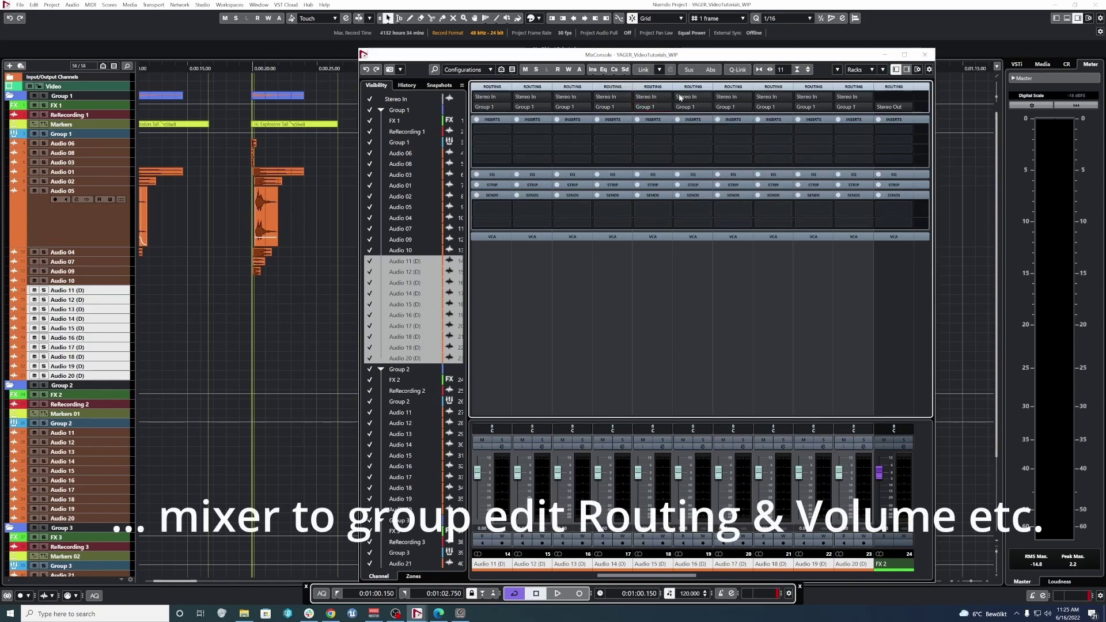
key(F3)
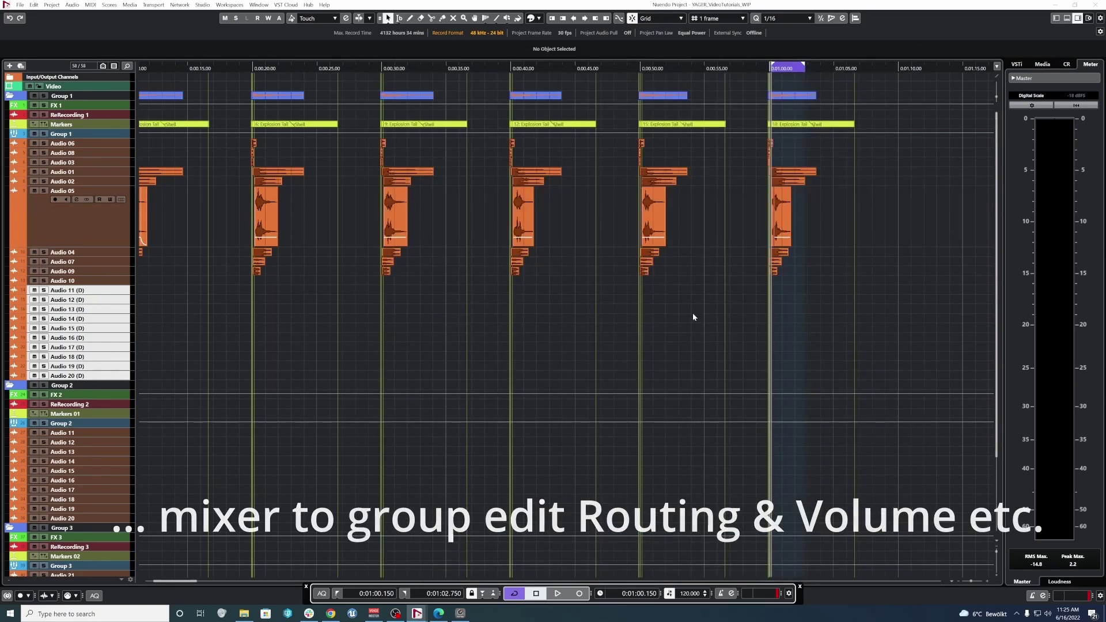
Step: Rename the Group 1 folder to Explosion and its FX 1 track to FX _Explosion
double_click(61, 95)
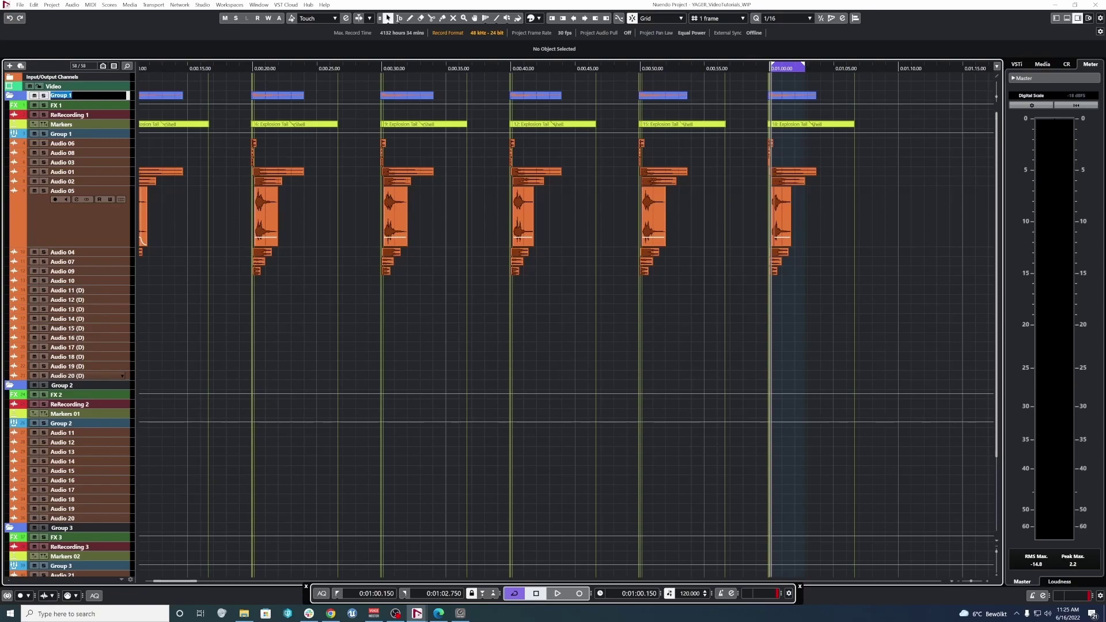
text(E)
key(Tab)
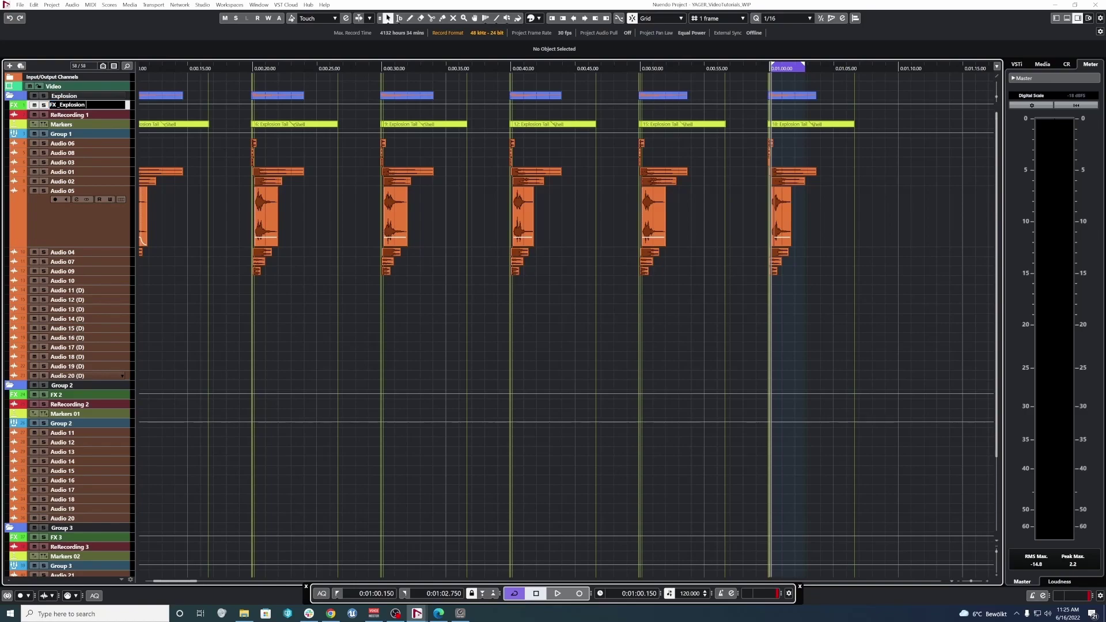
key(Return)
Step: Rename the ReRecording 1 track to ReRecording_Explosion and the Group 1 channel track to Group_Explosion
double_click(109, 114)
text(ReRecording_Explosion_)
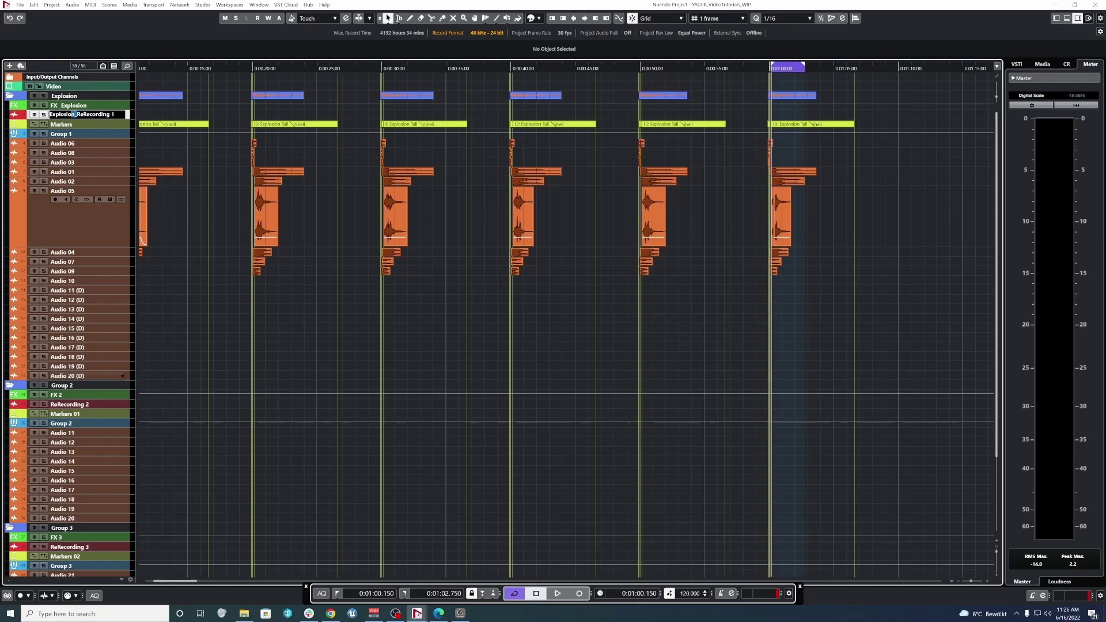
key(BackSpace)
double_click(81, 134)
key(BackSpace)
key(BackSpace)
text(_Explosion)
key(Return)
Step: Remove the (D) suffix from the names of the duplicated audio tracks, starting at Audio 11
double_click(86, 290)
key(BackSpace)
key(BackSpace)
key(BackSpace)
key(BackSpace)
key(Tab)
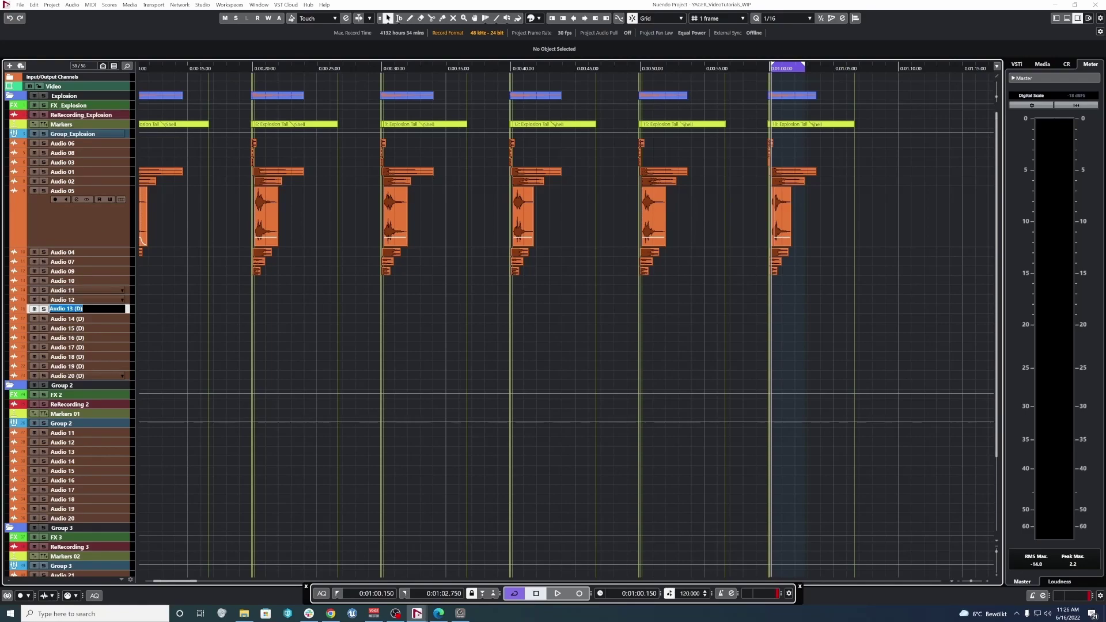
key(BackSpace)
key(BackSpace)
key(BackSpace)
key(Tab)
key(End)
key(BackSpace)
key(BackSpace)
key(BackSpace)
key(BackSpace)
key(Tab)
key(End)
key(BackSpace)
key(BackSpace)
key(BackSpace)
key(BackSpace)
key(Tab)
key(End)
key(BackSpace)
key(BackSpace)
key(BackSpace)
key(BackSpace)
key(Tab)
key(End)
key(BackSpace)
key(BackSpace)
key(BackSpace)
key(BackSpace)
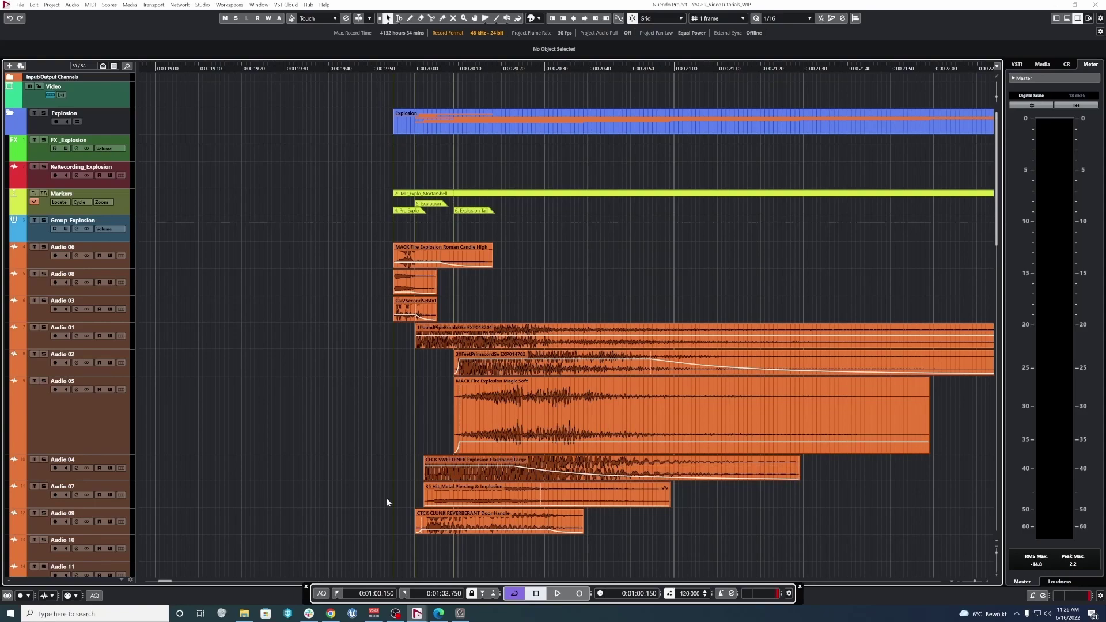
Step: Rename the Audio 07 and Audio 09 tracks to Metal and the Audio 01 track to Pop
double_click(74, 487)
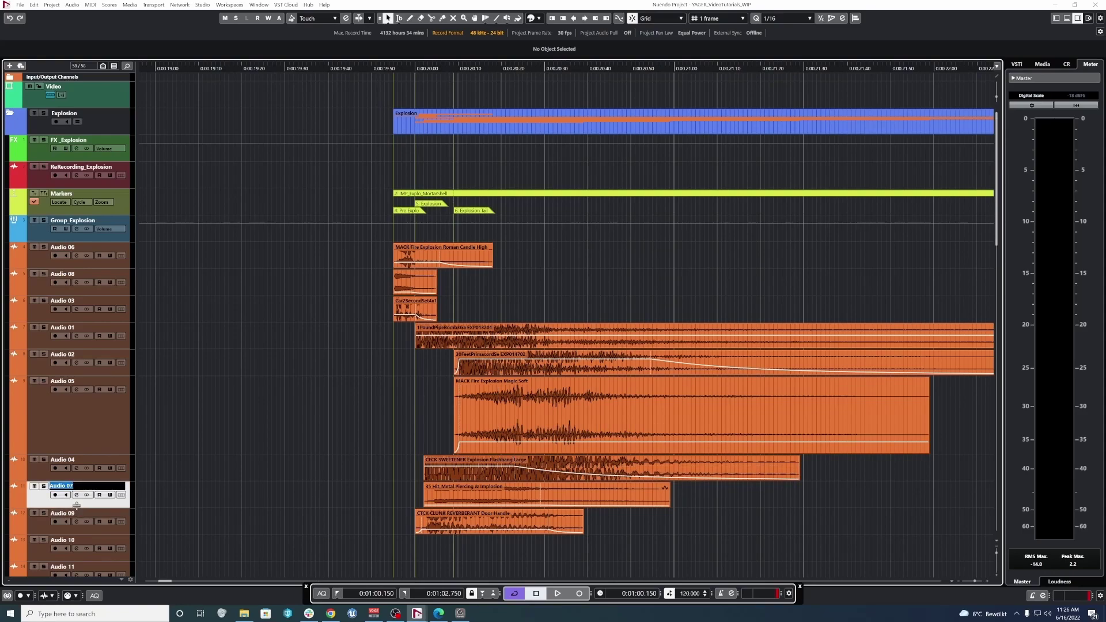
text(Metal)
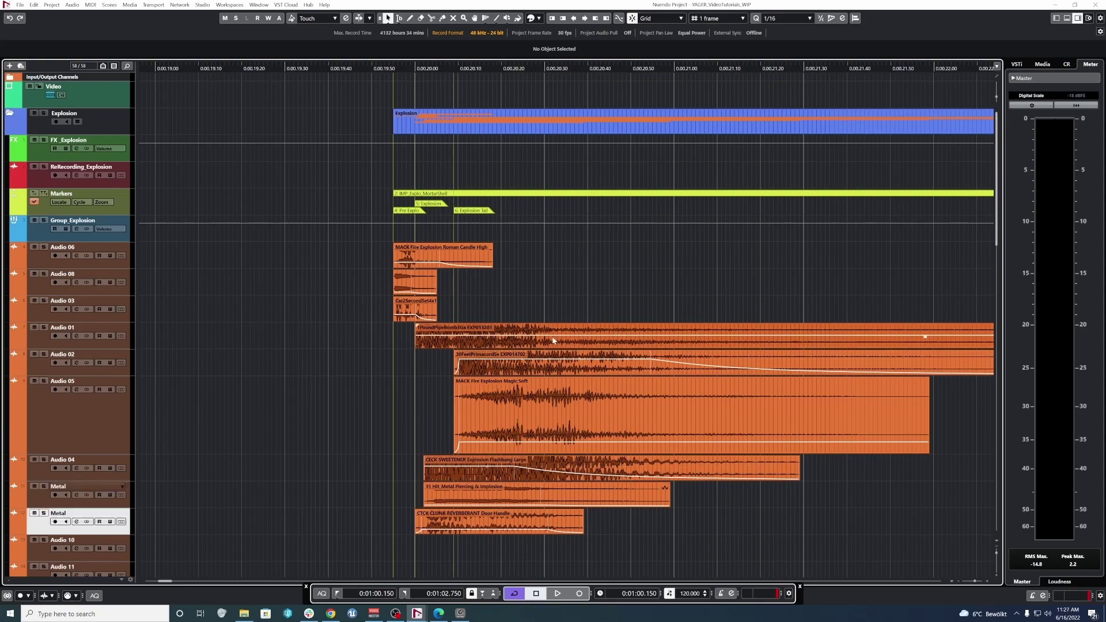
double_click(72, 328)
text(Pop)
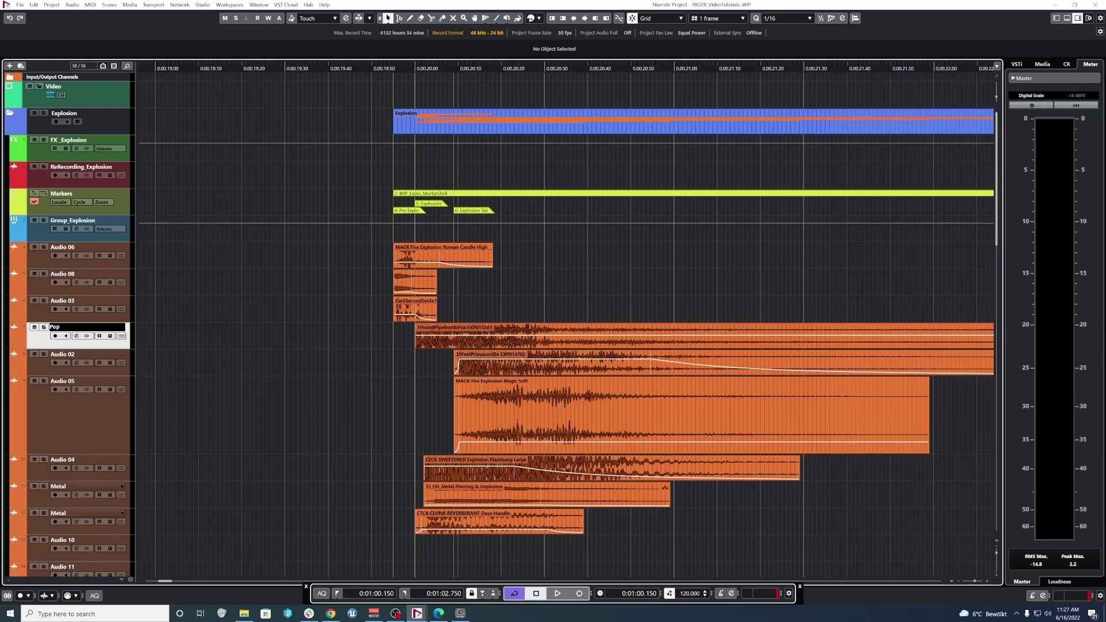
key(Return)
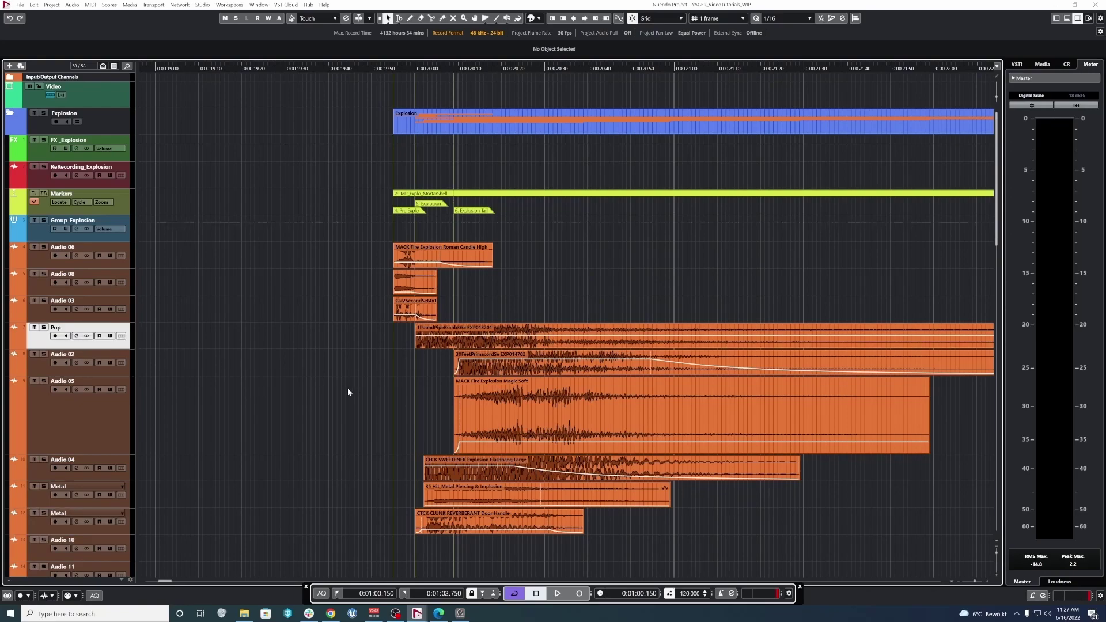
Step: Audition the Pop clip and the two Metal clips of the explosion at 0:00:20 in solo
click(484, 334)
key(s)
key(space)
key(space)
drag(369, 494, 467, 521)
key(space)
key(space)
click(311, 431)
scroll(311, 429, down, 3)
click(362, 339)
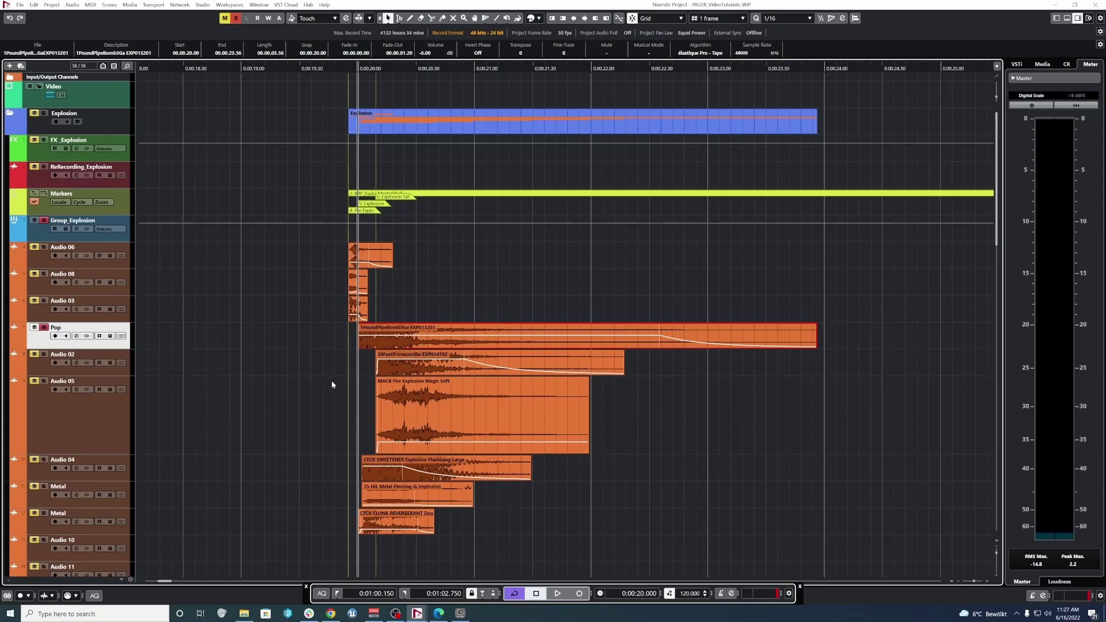
scroll(354, 392, up, 5)
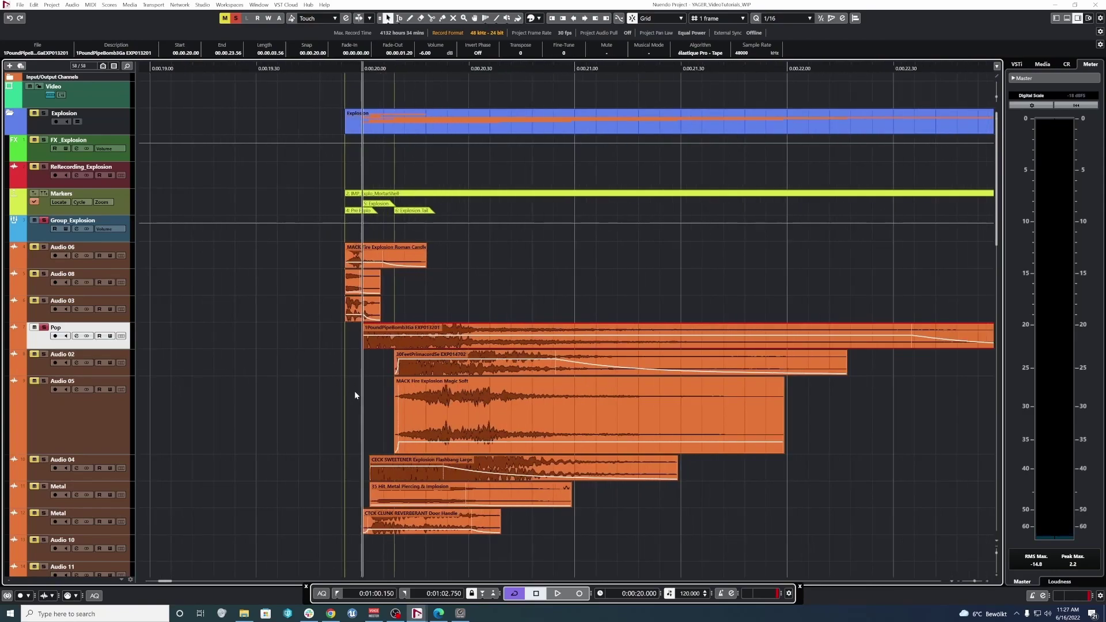
click(436, 213)
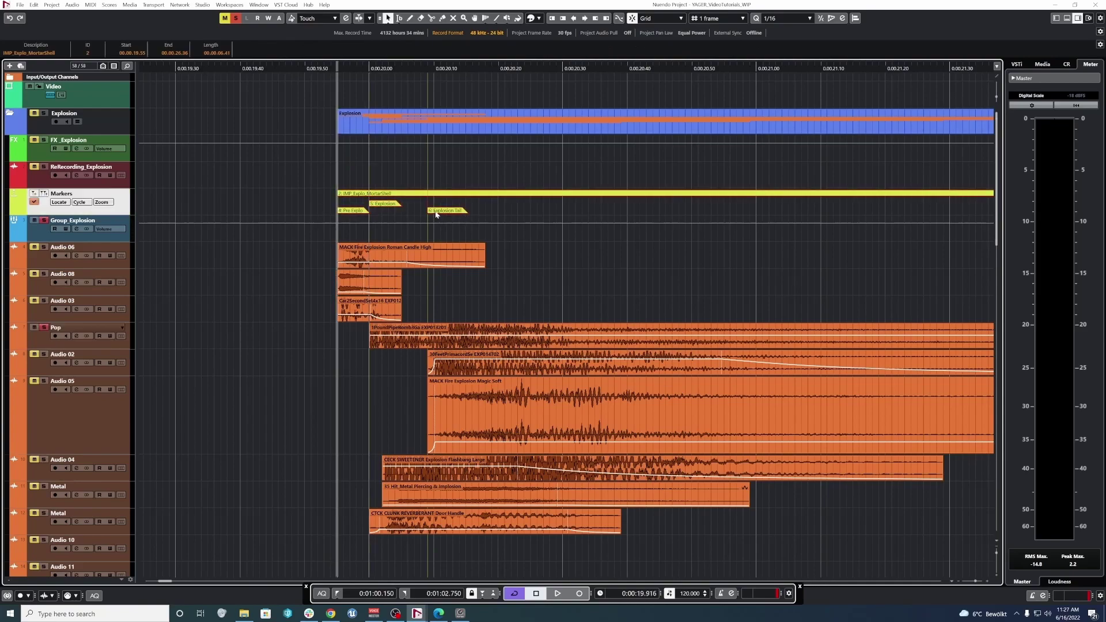
click(395, 383)
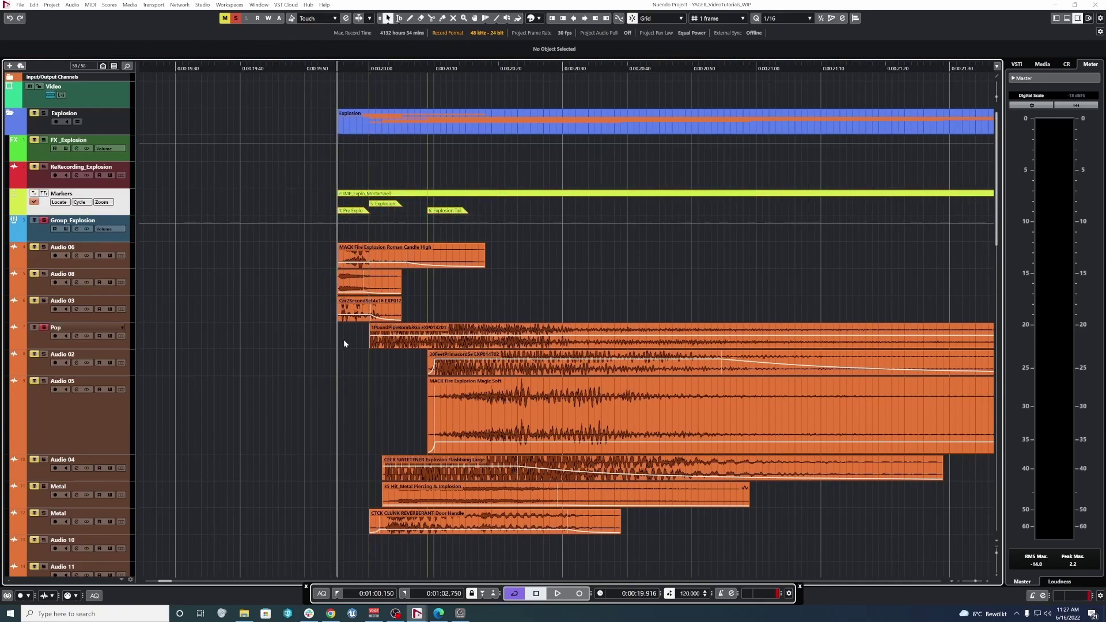
Step: Move the Audio 04 track and both Metal tracks directly below the Pop track
click(121, 478)
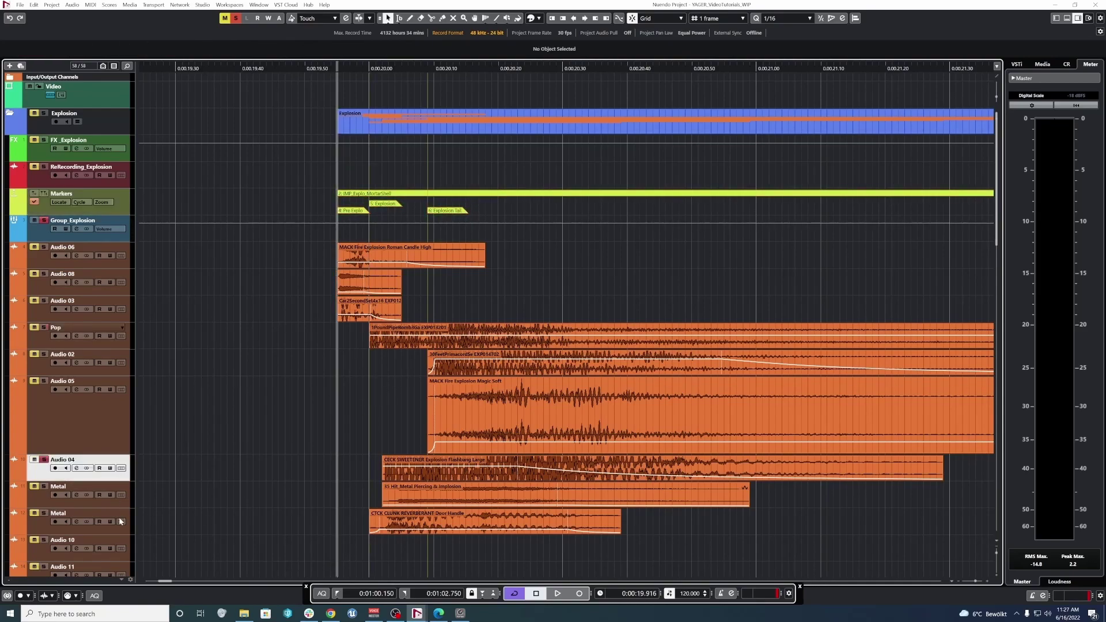
shift+click(121, 521)
drag(121, 478, 120, 369)
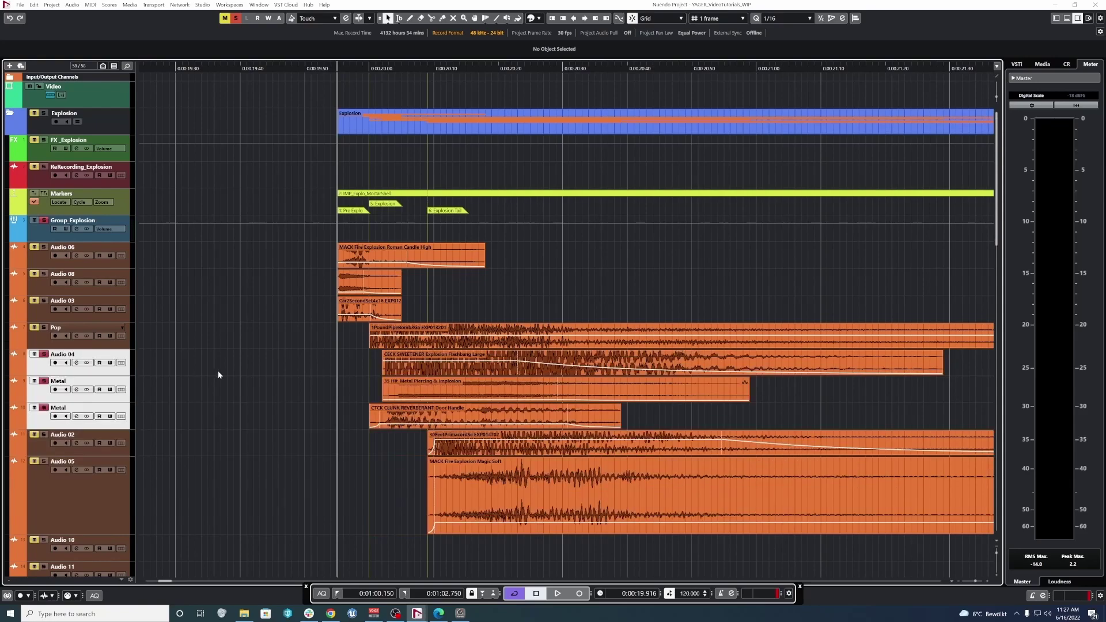
Step: Audition the Pop, Audio 04 and Metal clips together in solo from the Explosion marker
drag(334, 333, 506, 437)
drag(322, 341, 377, 426)
key(space)
key(space)
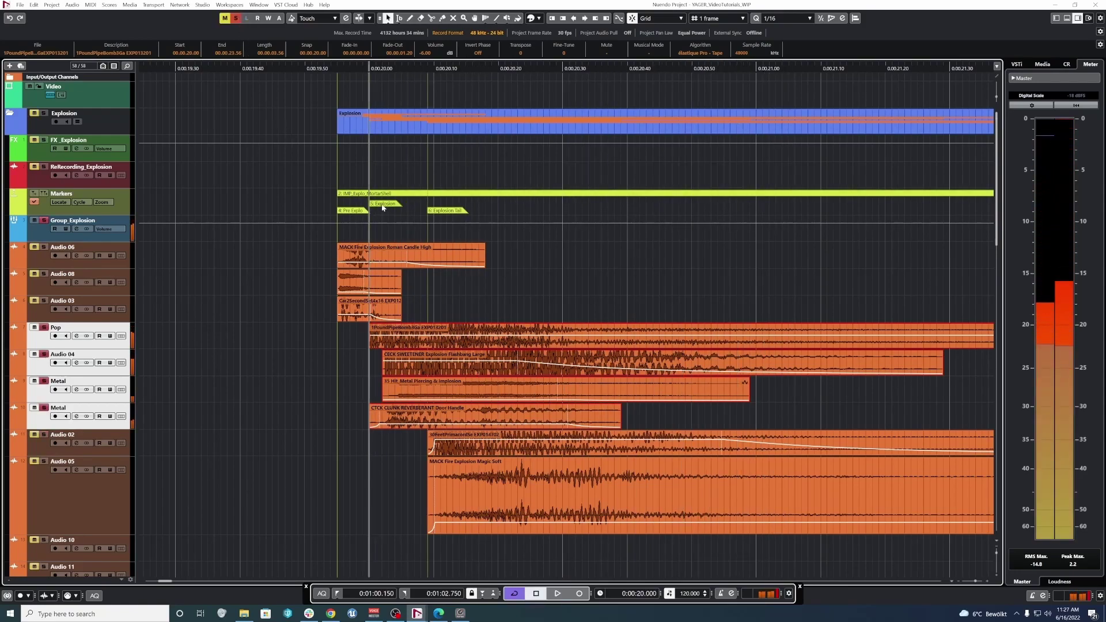
click(373, 204)
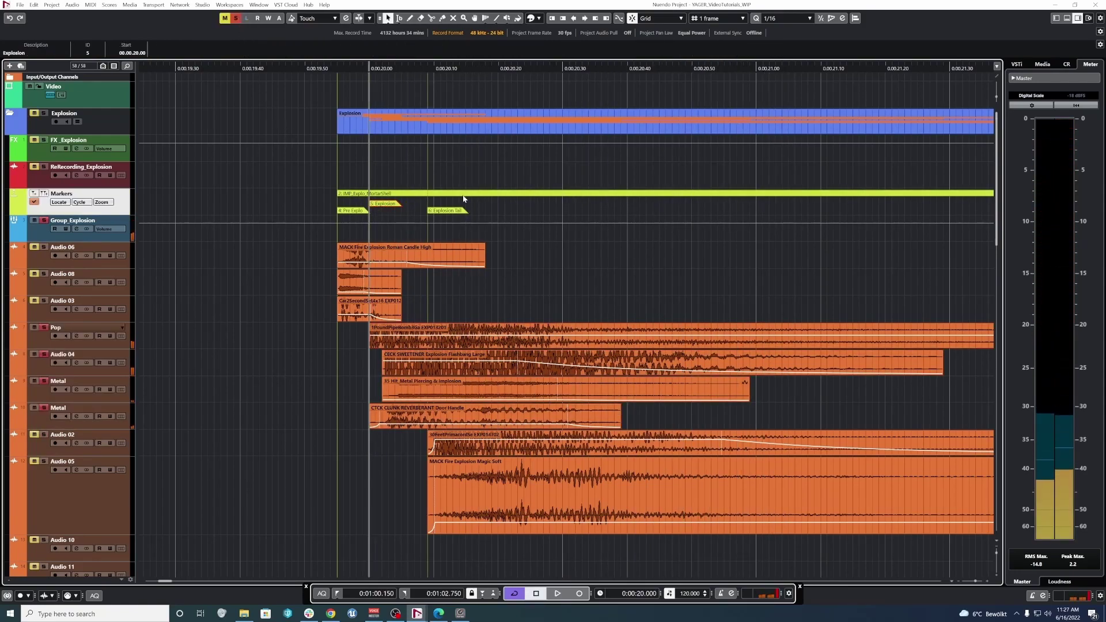
Step: Audition the explosion tail clips on Audio 02 and Audio 05 in solo
drag(414, 443, 523, 503)
key(s)
key(space)
key(s)
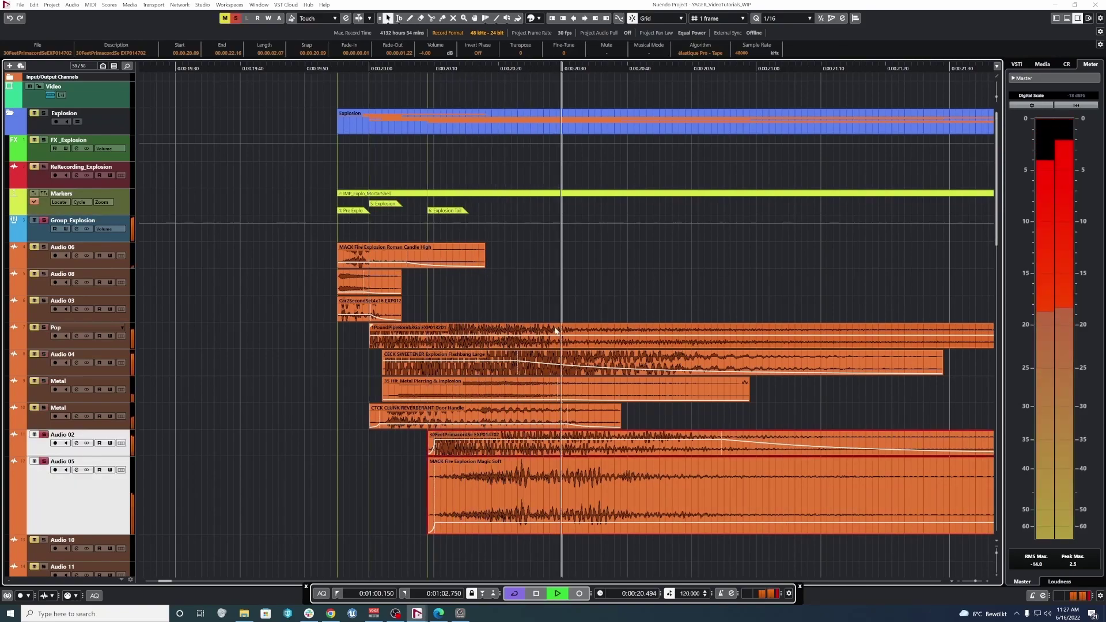
key(space)
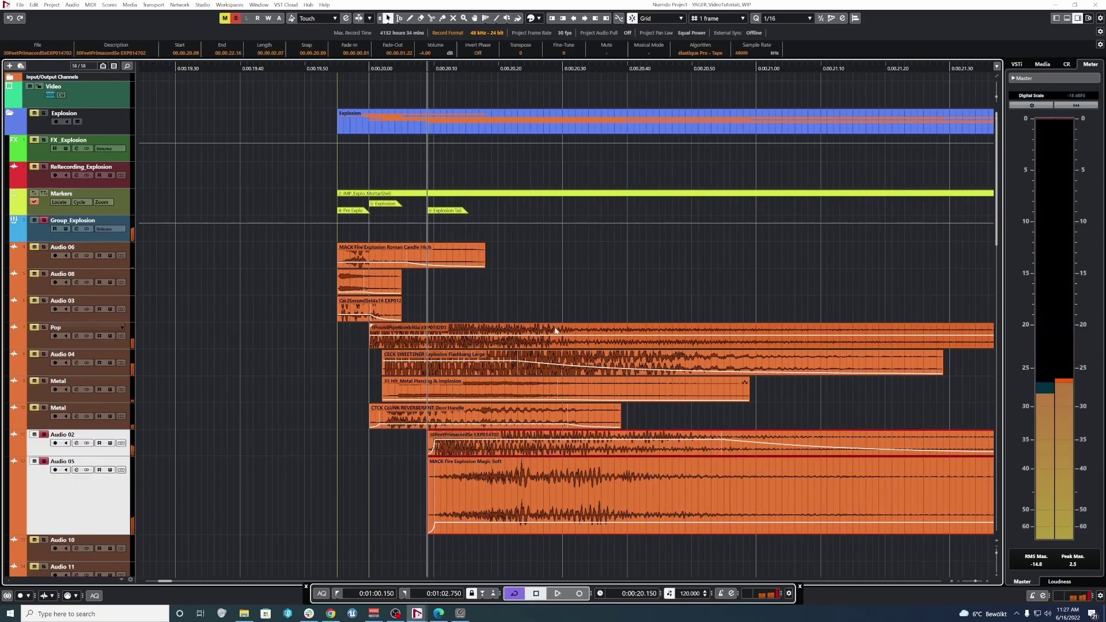
Step: Audition the pre-explosion clips on Audio 06, Audio 08 and Audio 03, followed by all explosion layers together
drag(303, 251, 436, 323)
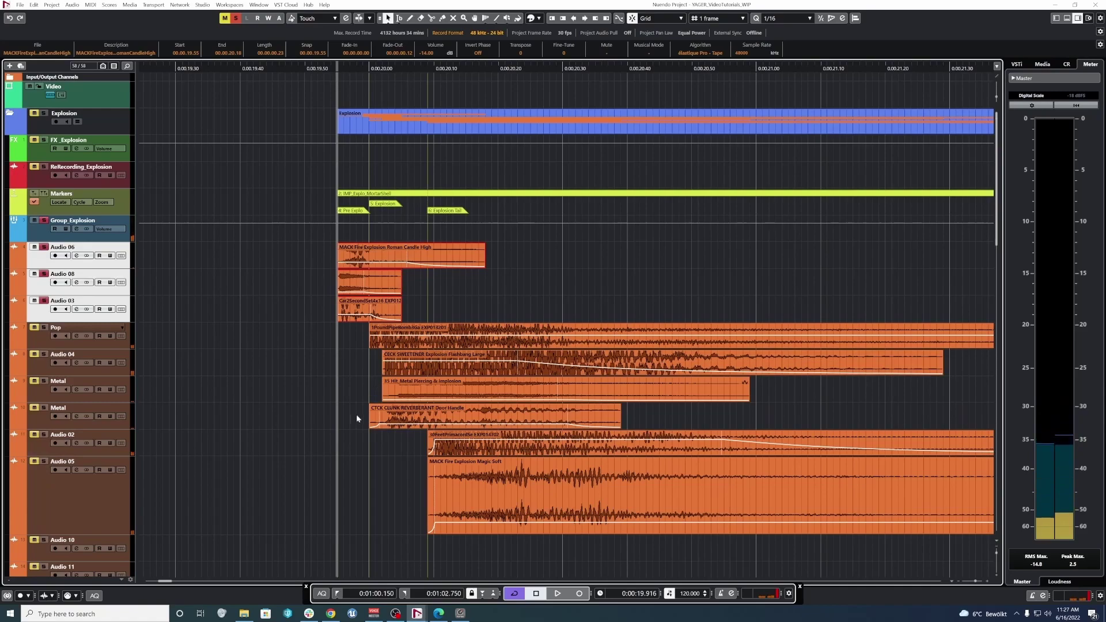
key(space)
key(space)
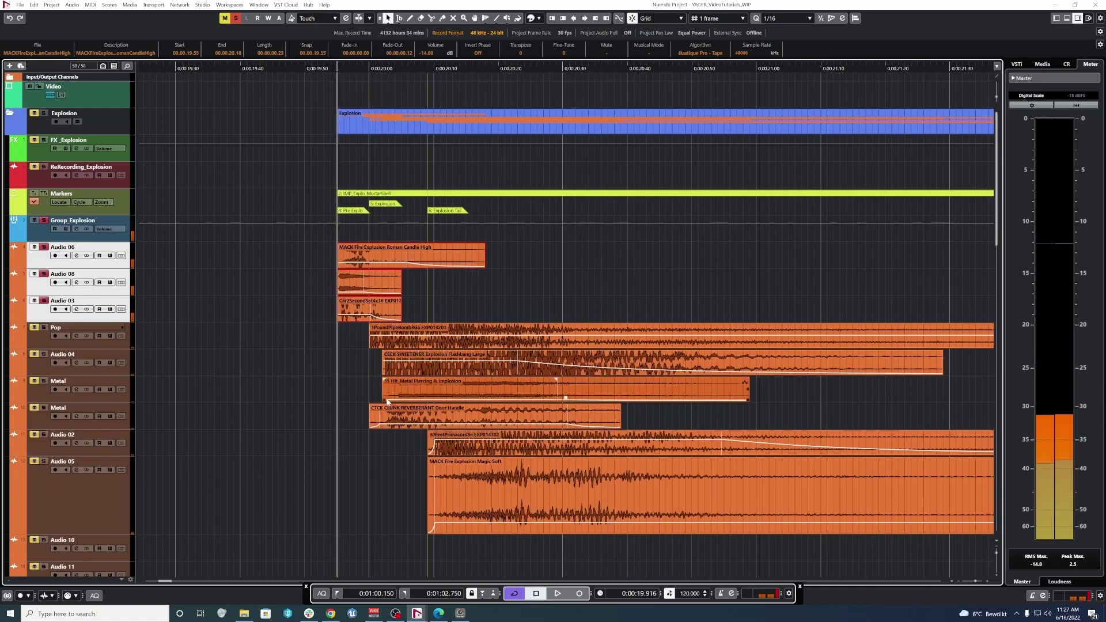
drag(298, 254, 538, 521)
key(space)
click(563, 270)
key(space)
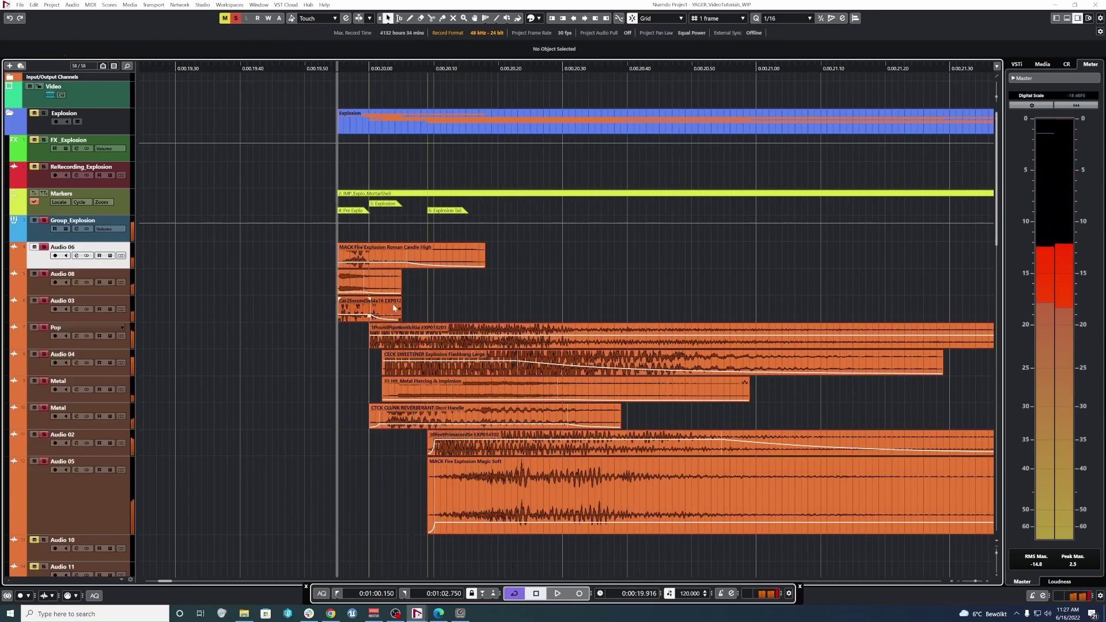
Step: Select the Audio 03 clips across all the explosions and set the volume of the one at 0:00:29.55 to -10 dB
click(360, 307)
drag(360, 309, 360, 308)
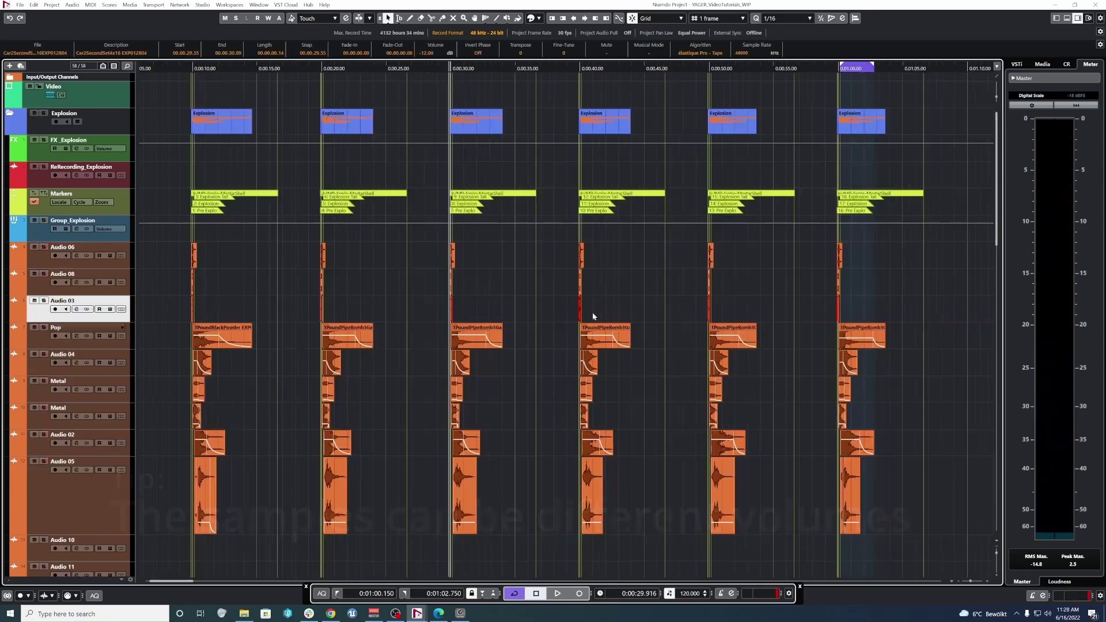
scroll(477, 287, up, 6)
scroll(365, 288, up, 5)
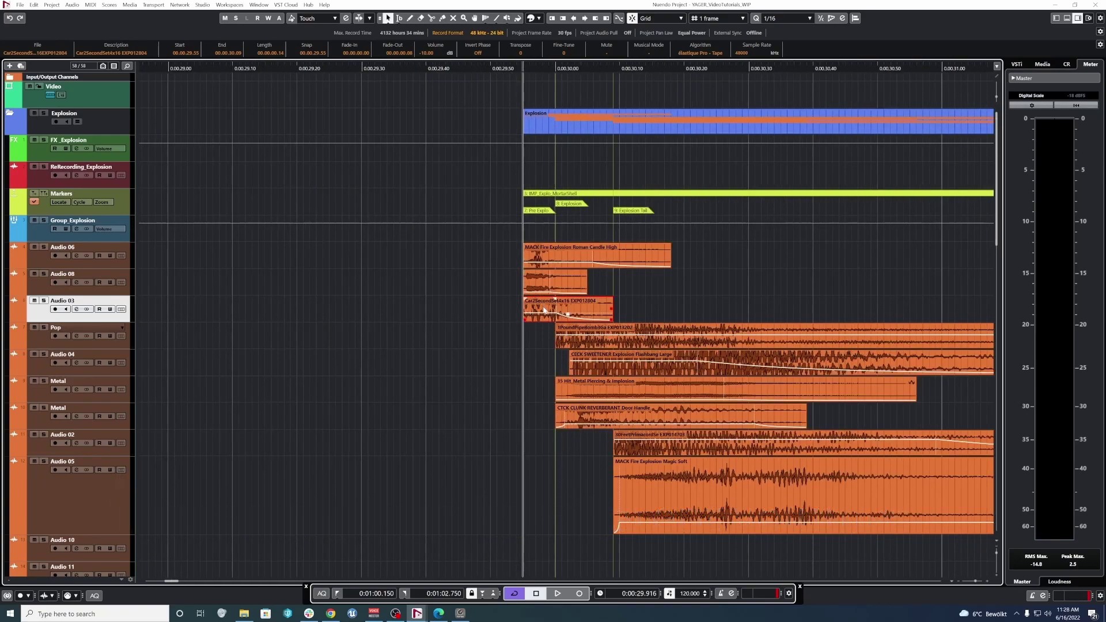
click(403, 334)
scroll(464, 311, down, 2)
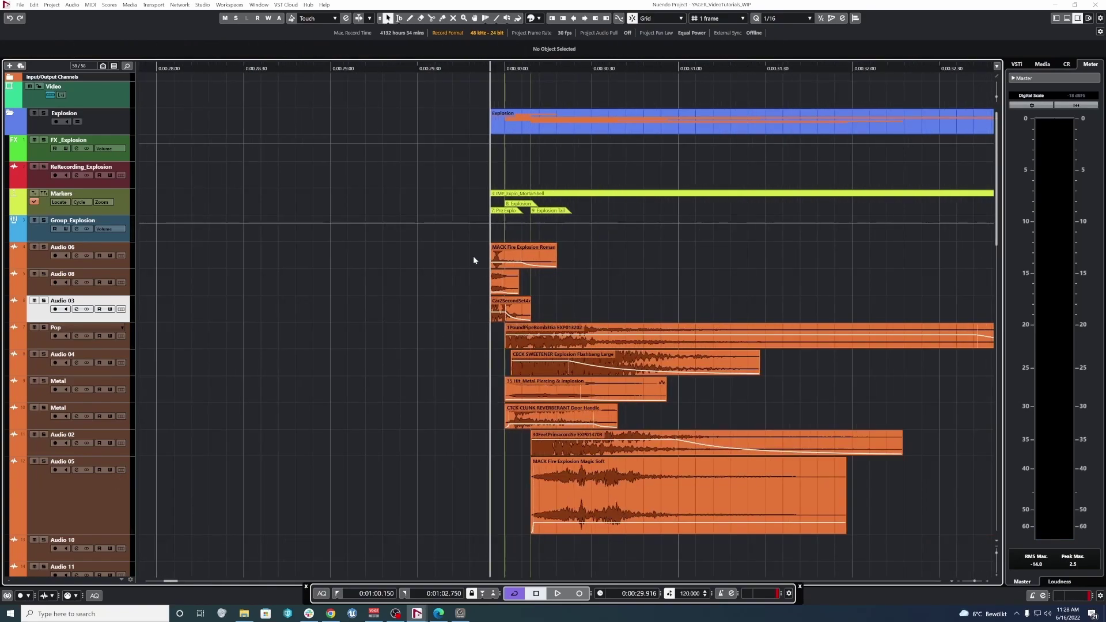
Step: Compare the pre-explosion clips of the explosions near 0:00:30 and 0:00:40
click(502, 259)
scroll(420, 334, down, 4)
key(n)
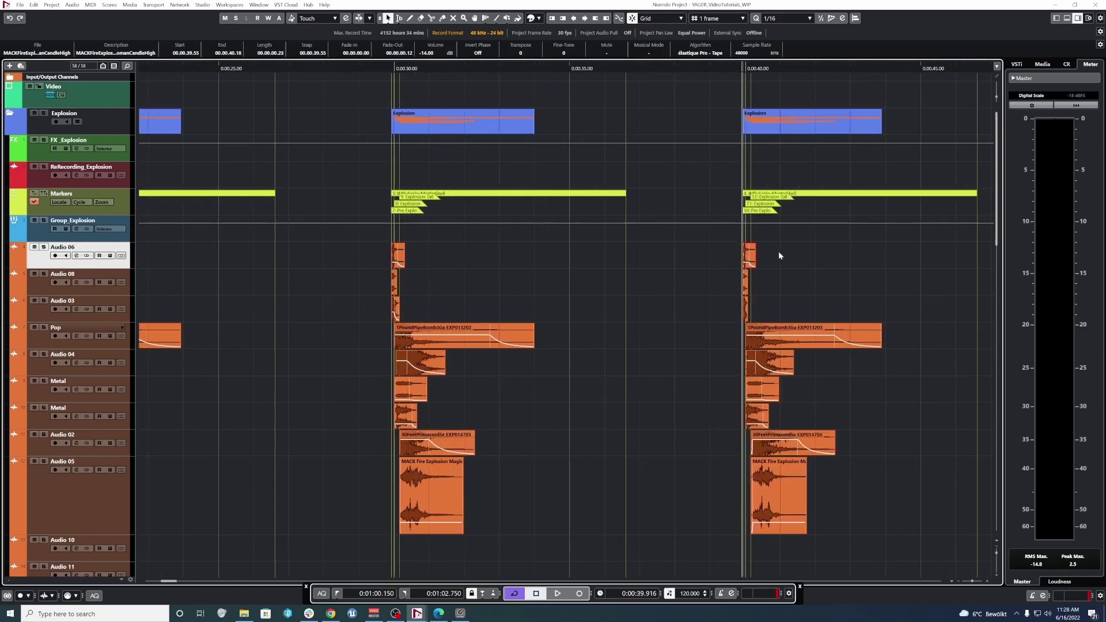
key(Down)
key(Down)
drag(447, 243, 362, 305)
click(500, 261)
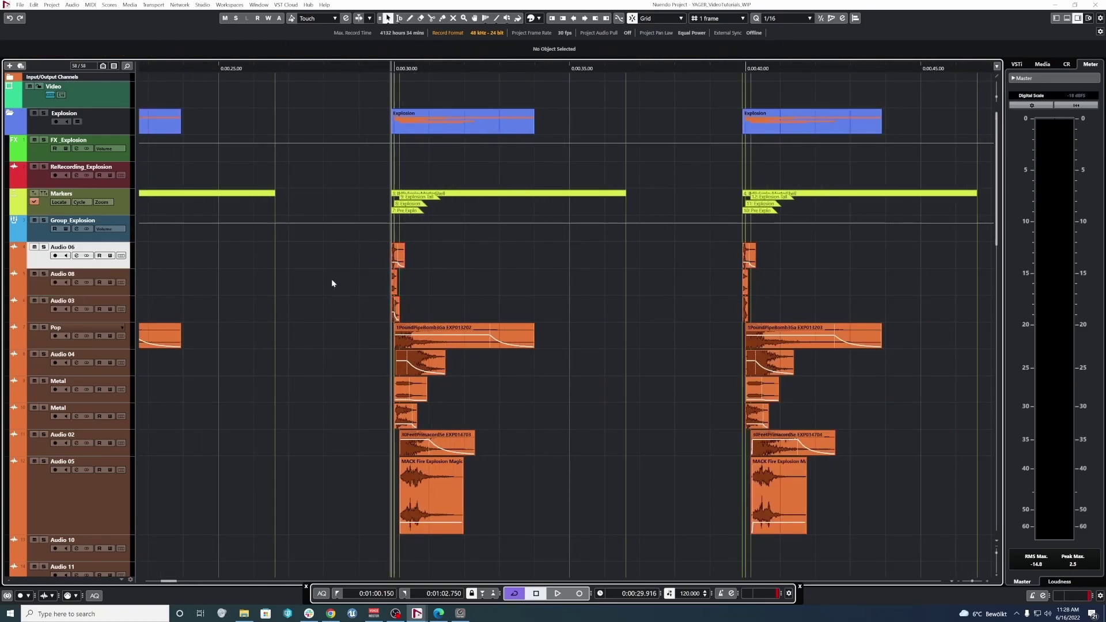
Step: Inspect the pre-explosion clips on Audio 06, Audio 08 and Audio 03 near 0:00:30, and select all three together
scroll(351, 282, up, 5)
click(764, 252)
click(721, 287)
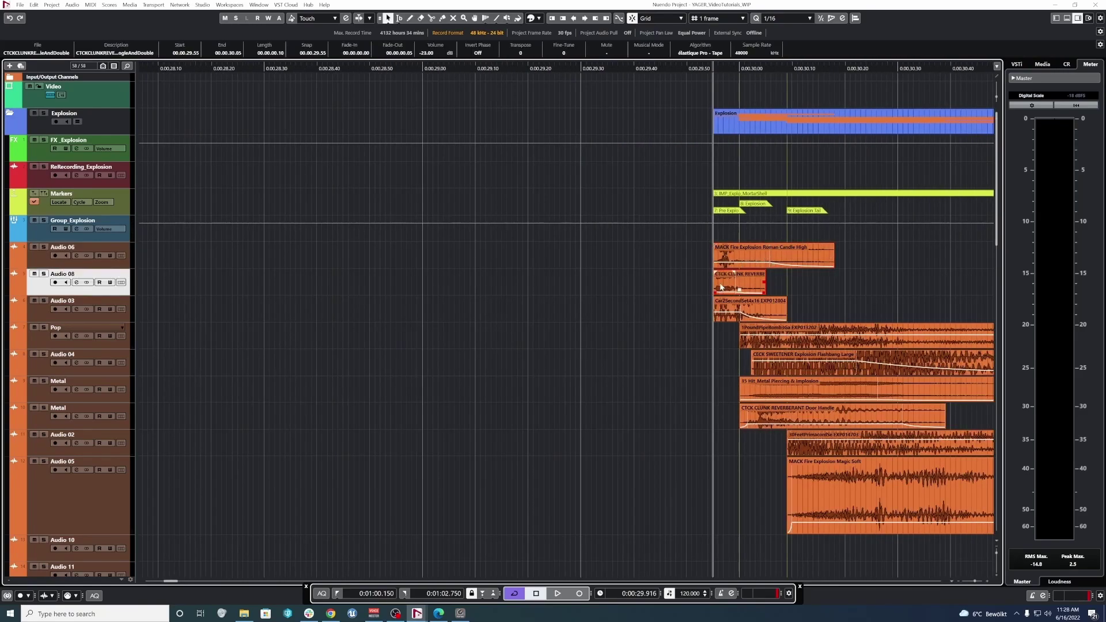
scroll(724, 288, up, 1)
click(729, 314)
drag(681, 252, 772, 305)
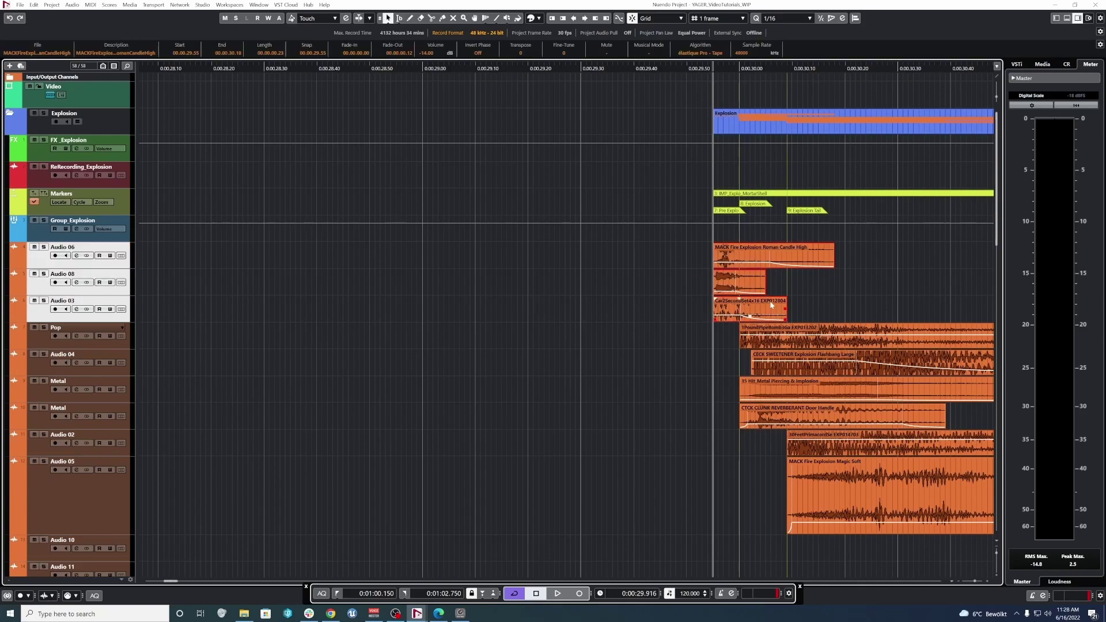
Step: Solo Audio 06, Audio 08 and Audio 03, and audition their pre-explosion clips near 0:00:30
key(s)
key(space)
key(g)
key(g)
key(g)
key(g)
drag(714, 265, 762, 306)
drag(406, 268, 507, 303)
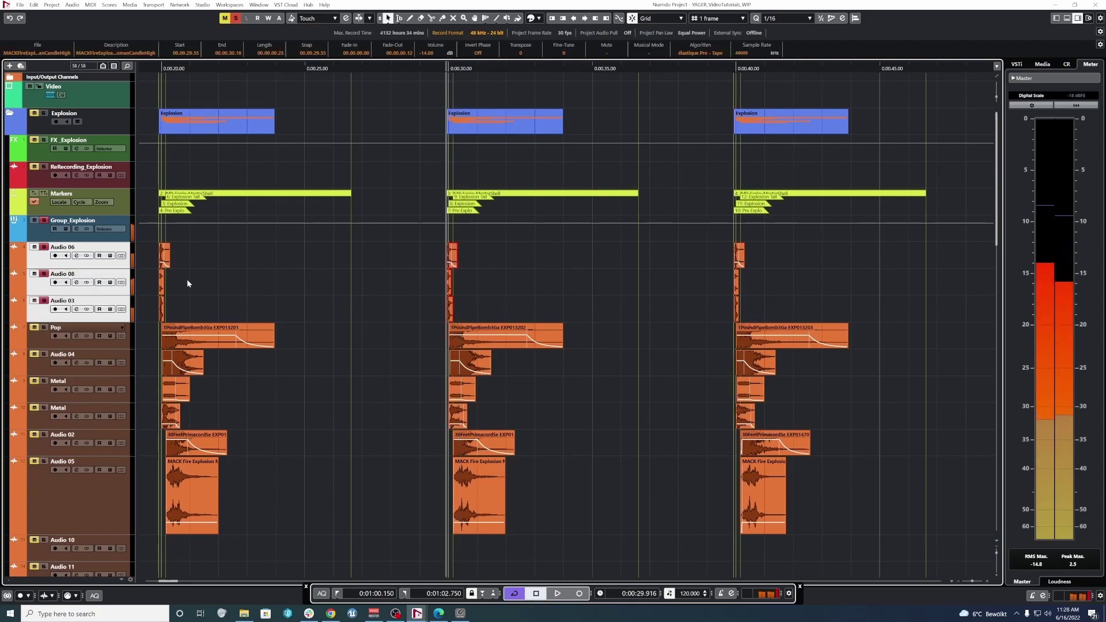
Step: Compare the pre-explosion clips across the explosions and select the Audio 06 clip near 0:00:40
ctrl+scroll(187, 281, down, 1)
scroll(157, 277, right, 6)
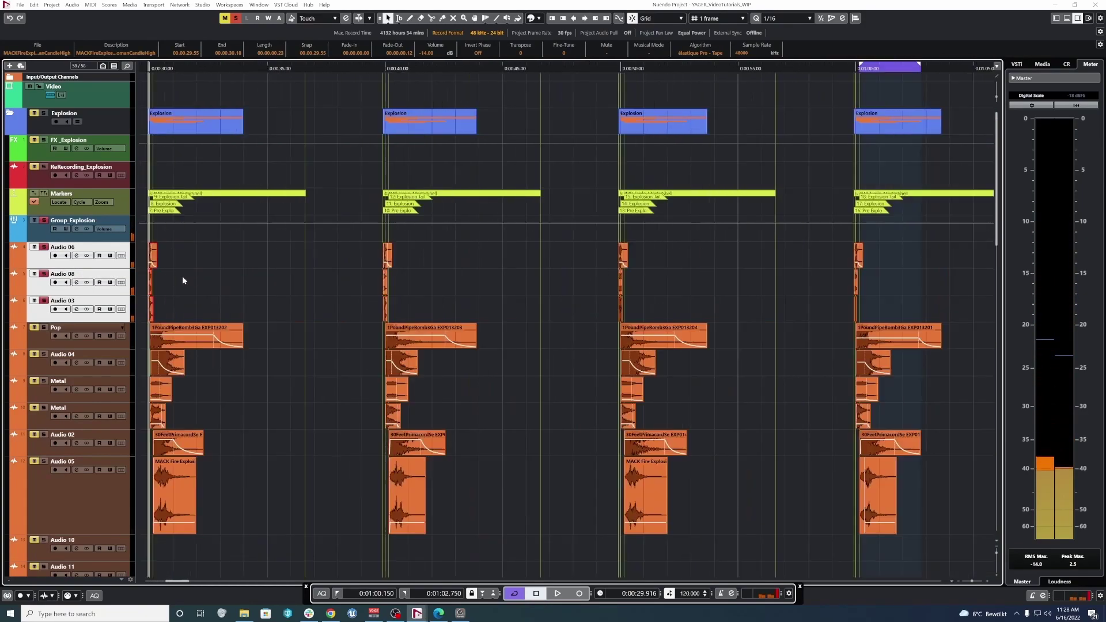
ctrl+scroll(383, 271, up, 2)
ctrl+scroll(573, 266, up, 3)
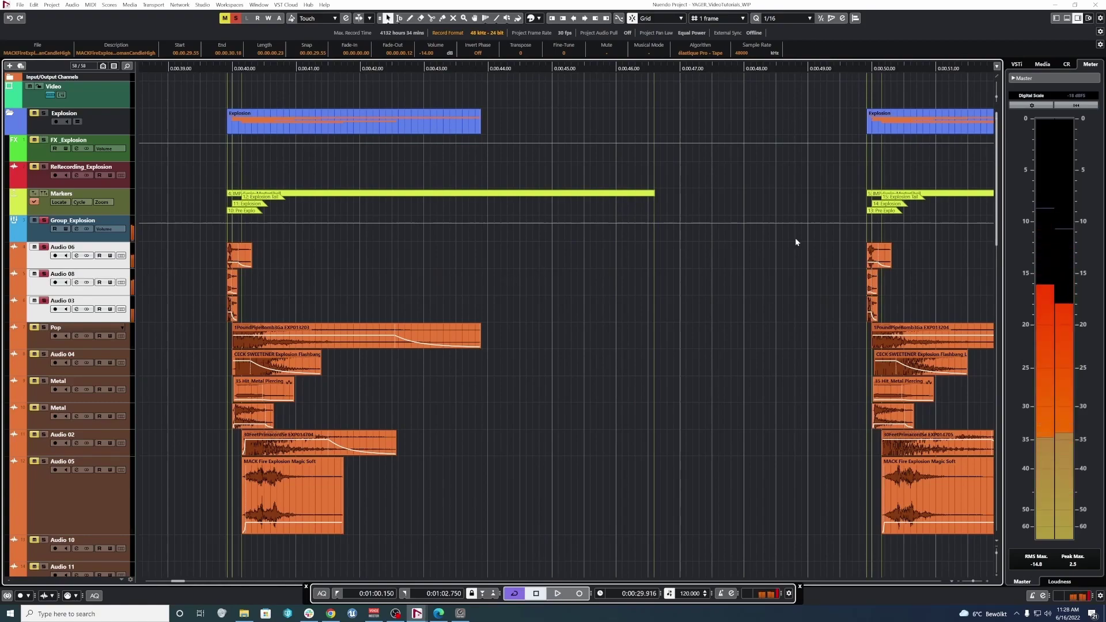
ctrl+scroll(923, 285, down, 4)
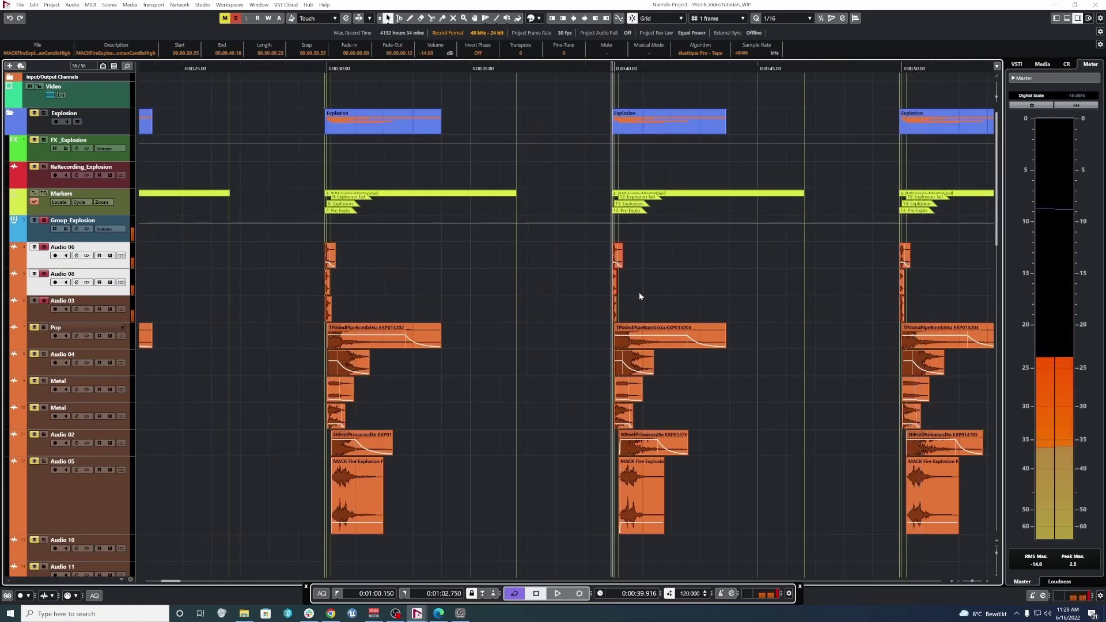
ctrl+scroll(639, 291, up, 6)
click(530, 264)
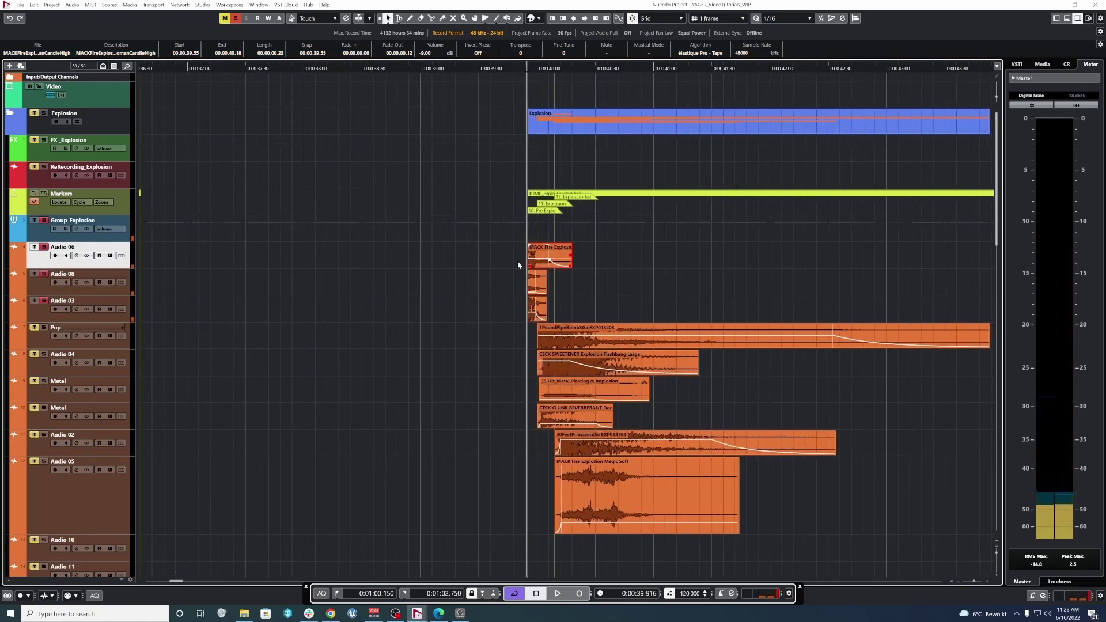
Step: Select the pre-explosion clips on Audio 06, Audio 08 and Audio 03 near 0:00:40 and audition them together
drag(485, 253, 548, 300)
key(space)
key(space)
ctrl+scroll(653, 285, down, 2)
key(space)
ctrl+scroll(734, 265, down, 3)
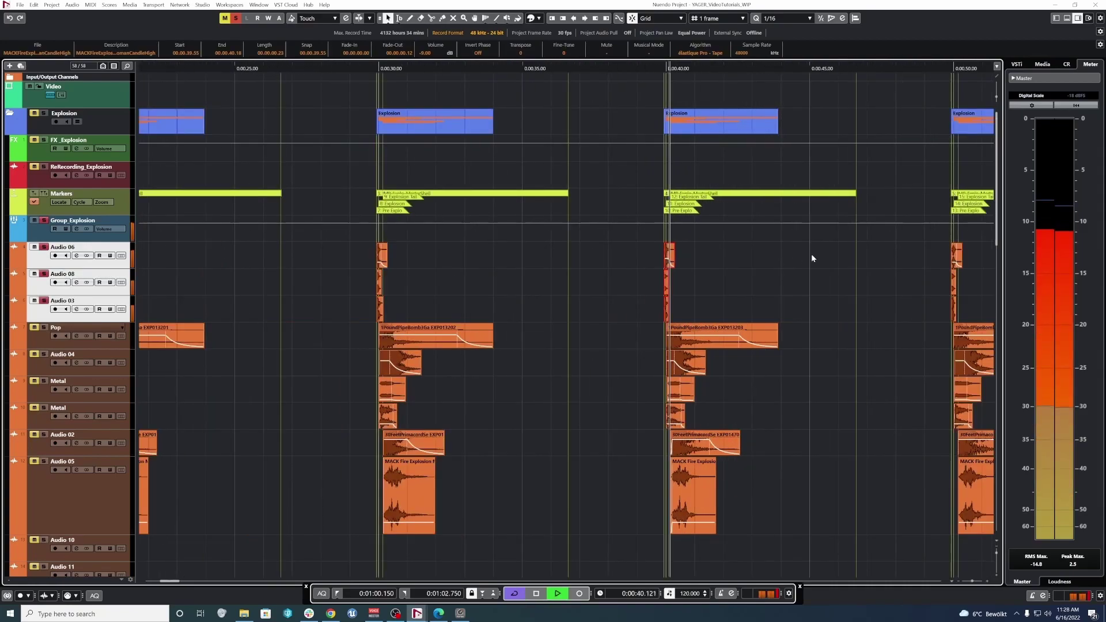
Step: Audition the pre-explosion clips of the explosions near 0:00:50 and 0:01:00
scroll(879, 272, right, 2)
key(space)
drag(746, 259, 806, 303)
key(space)
scroll(864, 285, right, 3)
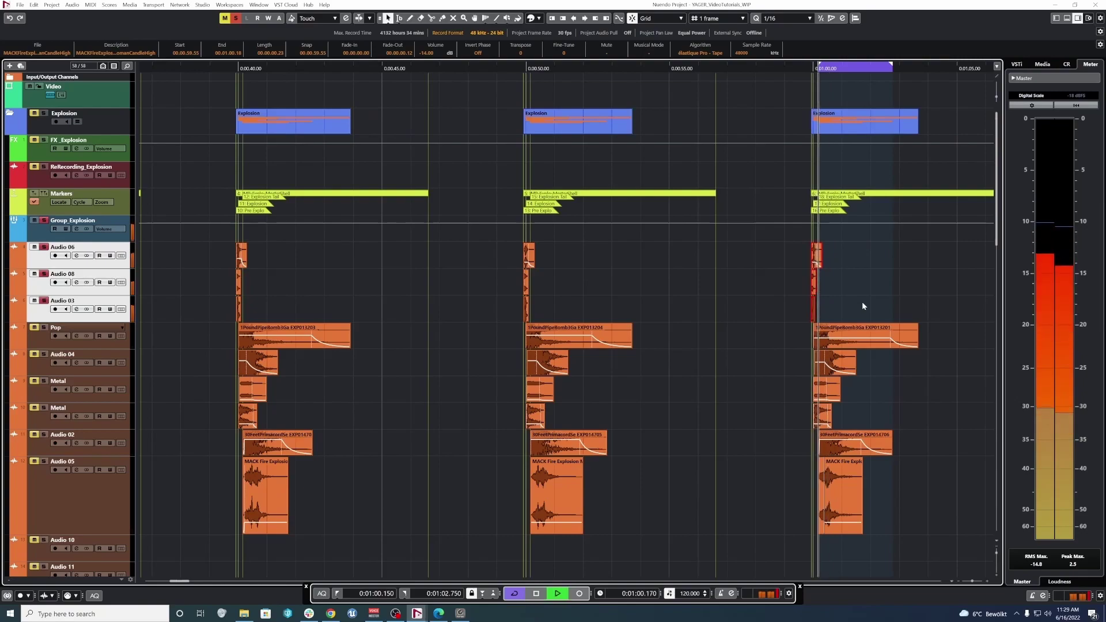
key(space)
ctrl+scroll(606, 288, down, 2)
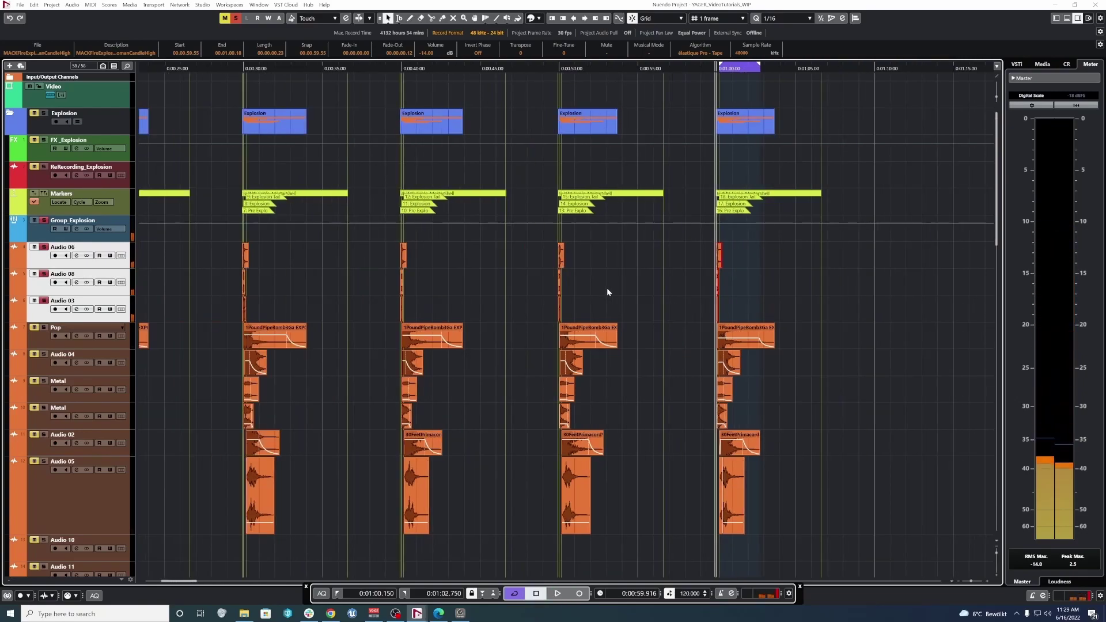
Step: Inspect the pre-explosion clips of the last explosion near 0:01:00 up close, starting with Audio 06, and audition them together
ctrl+scroll(708, 280, up, 2)
ctrl+scroll(717, 285, up, 5)
click(800, 248)
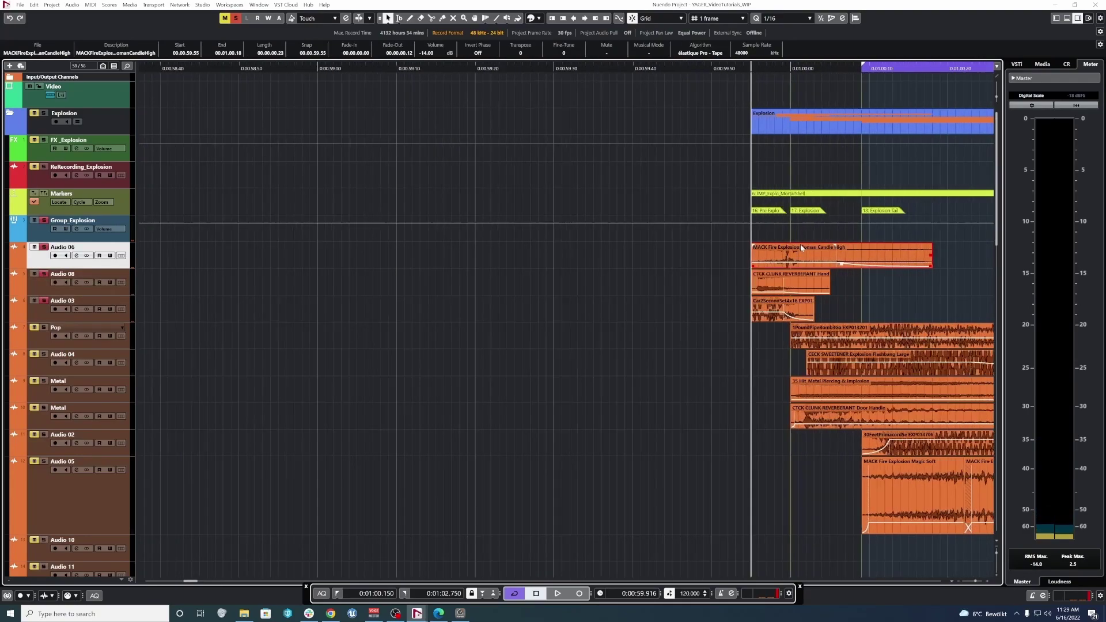
ctrl+scroll(682, 291, down, 1)
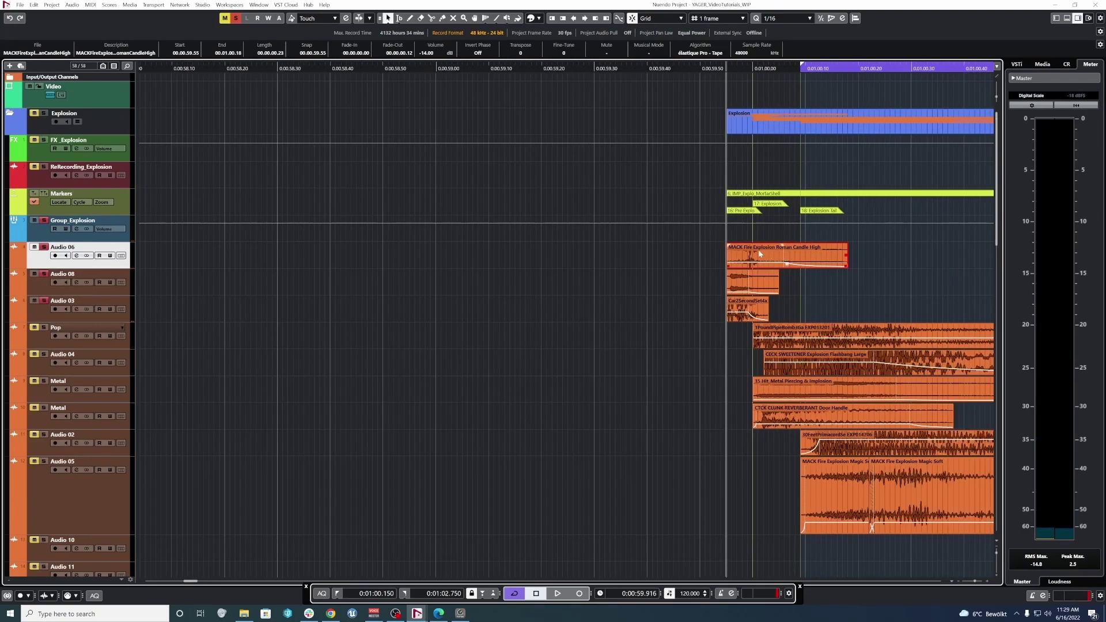
key(space)
drag(643, 254, 793, 326)
key(space)
key(space)
Step: Play the first explosion near 0:00:10 with all its layers, and view the empty tracks below Audio 05
ctrl+scroll(597, 341, down, 3)
key(space)
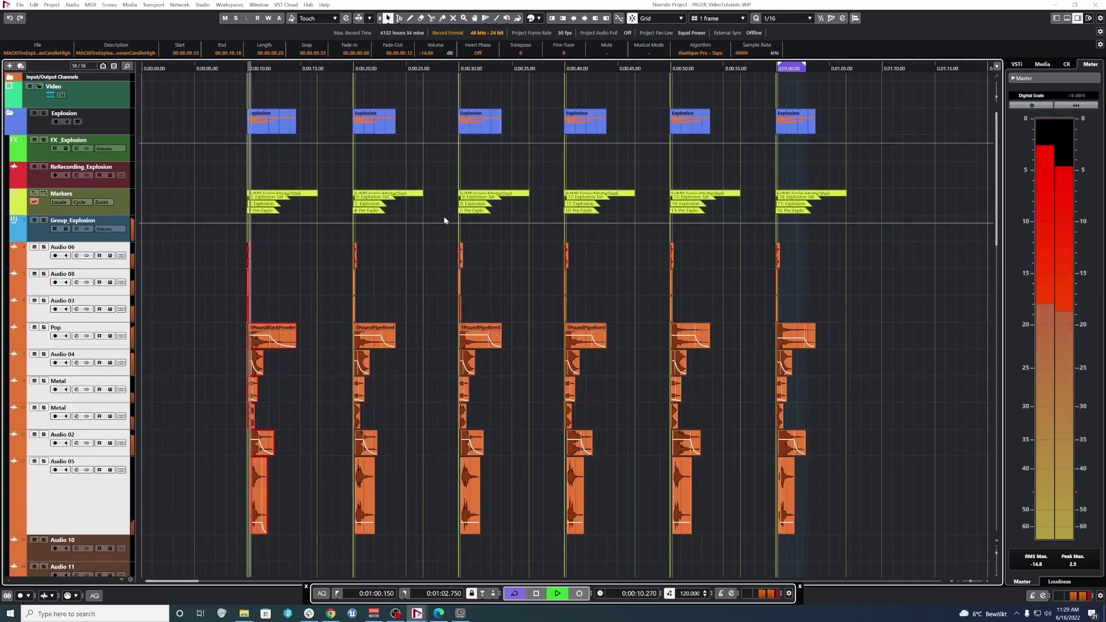
key(space)
click(410, 397)
scroll(410, 395, down, 5)
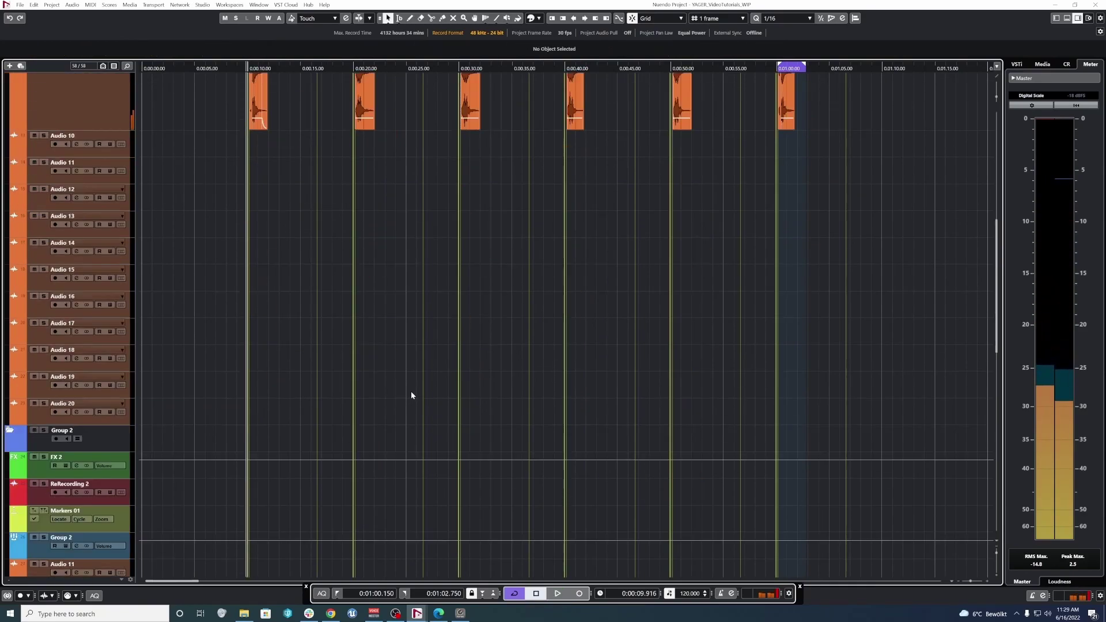
scroll(411, 395, up, 4)
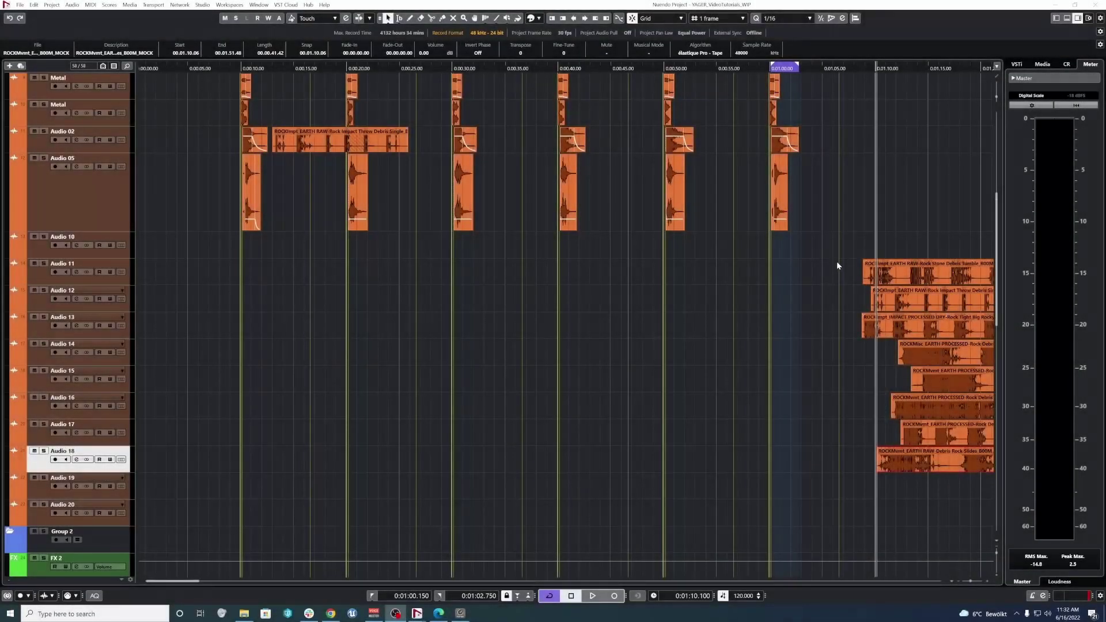
Step: Move the rock debris clips on Audio 11 to Audio 14 closer to the last explosion, starting the Audio 11 clip at 0:01:03.12
drag(863, 275, 803, 276)
click(900, 300)
drag(899, 300, 834, 323)
scroll(769, 393, right, 3)
drag(728, 352, 660, 353)
click(664, 282)
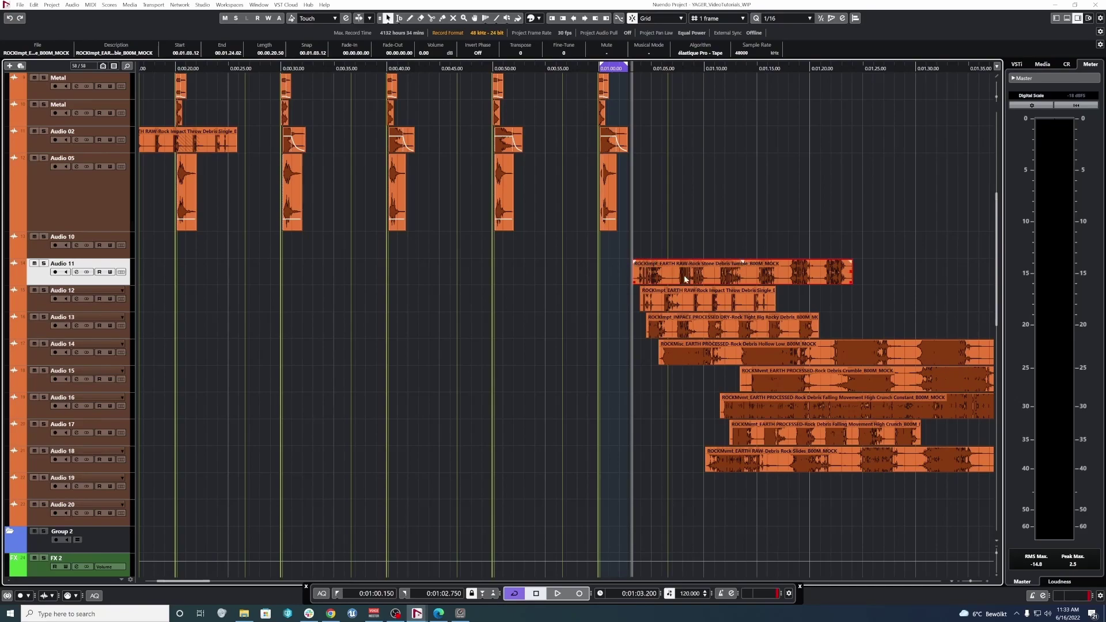
Step: Audition the rock stone debris tumble clip on Audio 11 and move it to about 0:01:16
key(space)
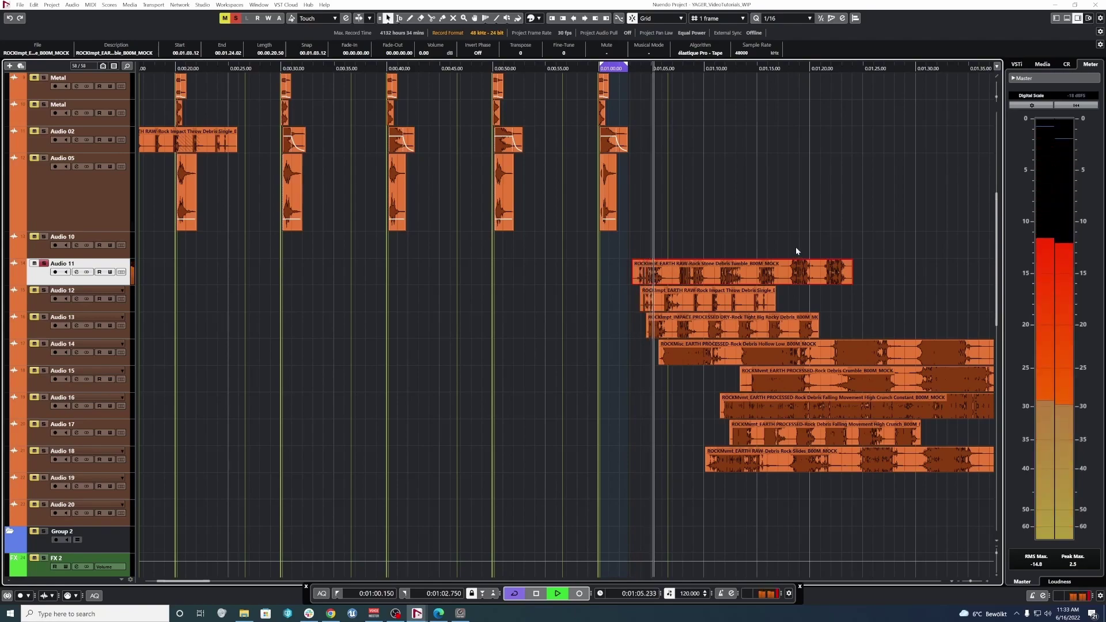
key(space)
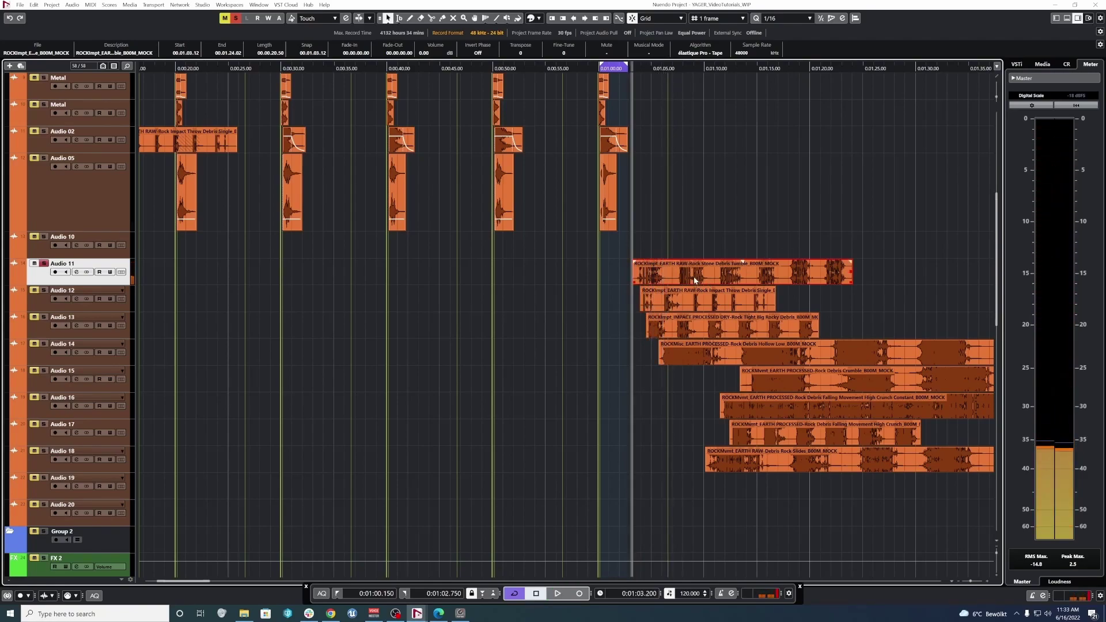
drag(669, 276, 807, 274)
Step: Audition the rock impact throw debris clip on Audio 12 against the explosion layers above
click(666, 301)
key(space)
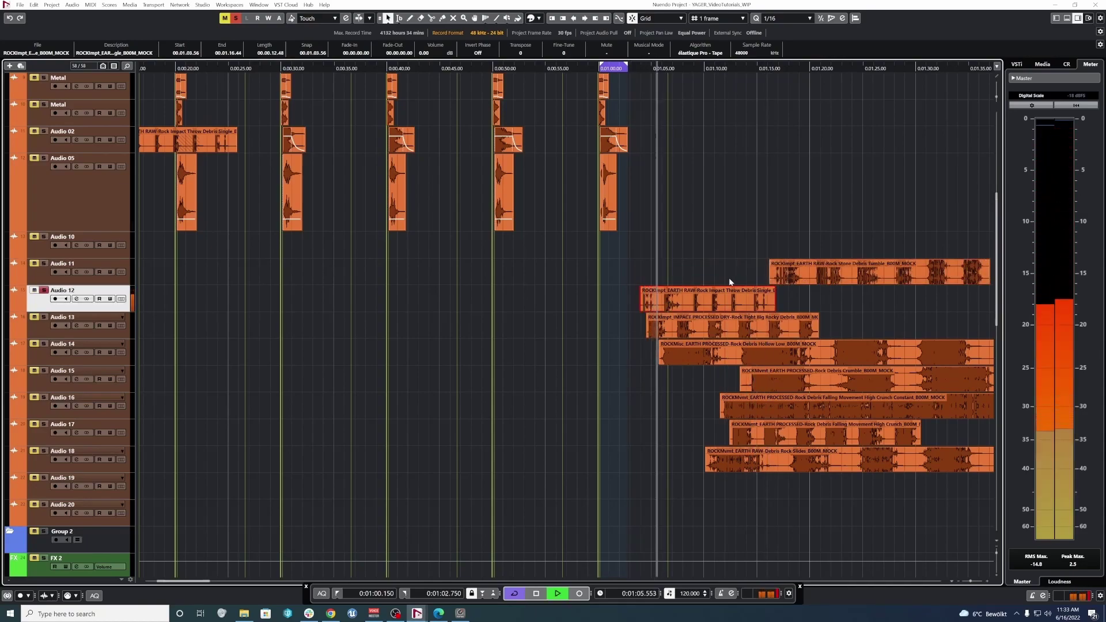
key(space)
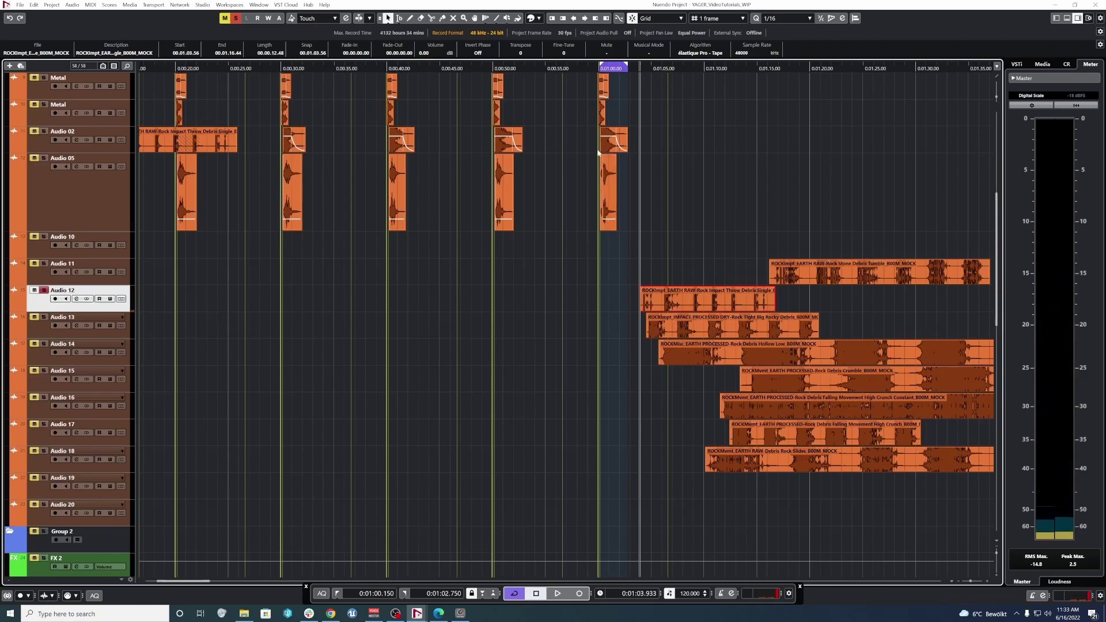
scroll(593, 144, up, 3)
scroll(581, 184, down, 3)
ctrl+scroll(550, 281, down, 1)
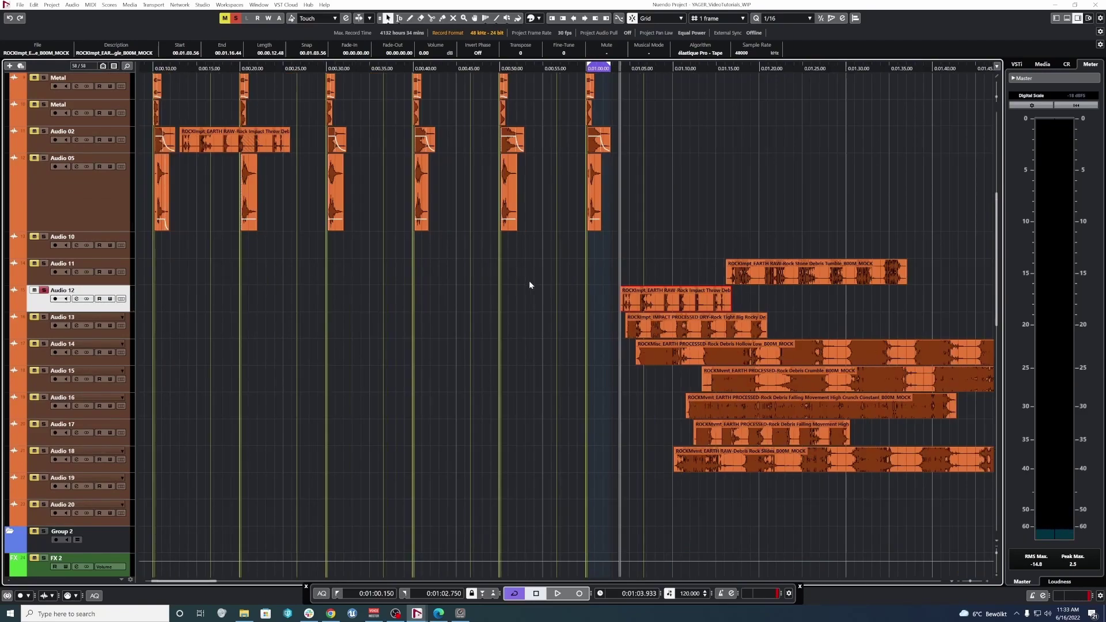
Step: Move the rock impact throw debris clip on Audio 12 to 0:00:09.50 at the first explosion and mute it
scroll(521, 283, left, 2)
drag(736, 301, 266, 302)
click(238, 325)
click(316, 297)
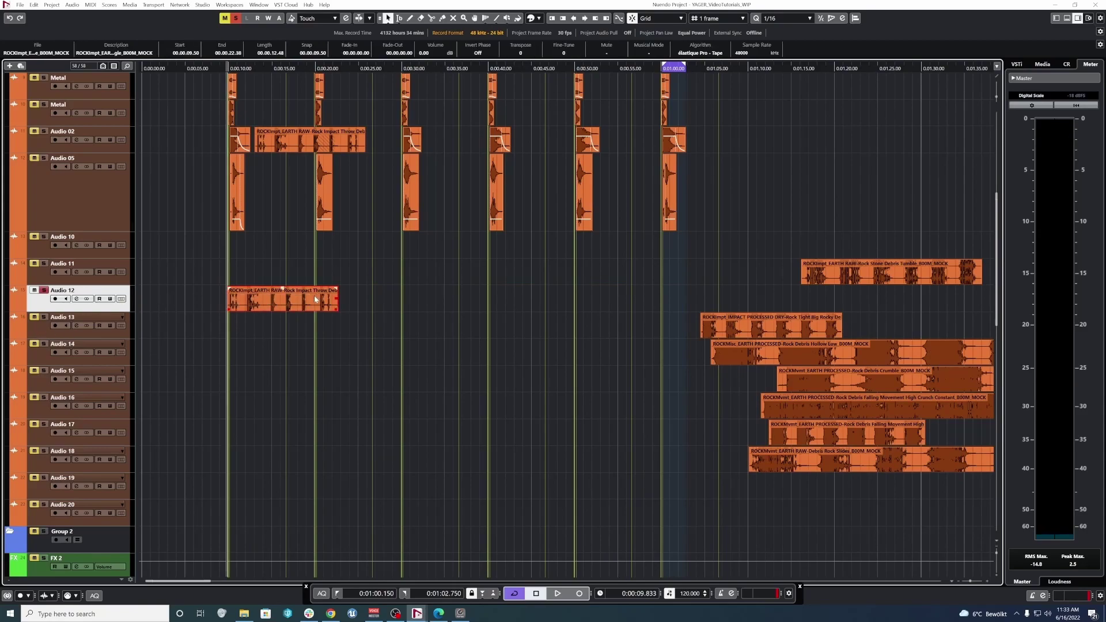
key(shift+m)
Step: Audition the rock debris clips on Audio 13 and Audio 14, and place an excerpt of the hollow low debris at about 0:00:10
click(756, 320)
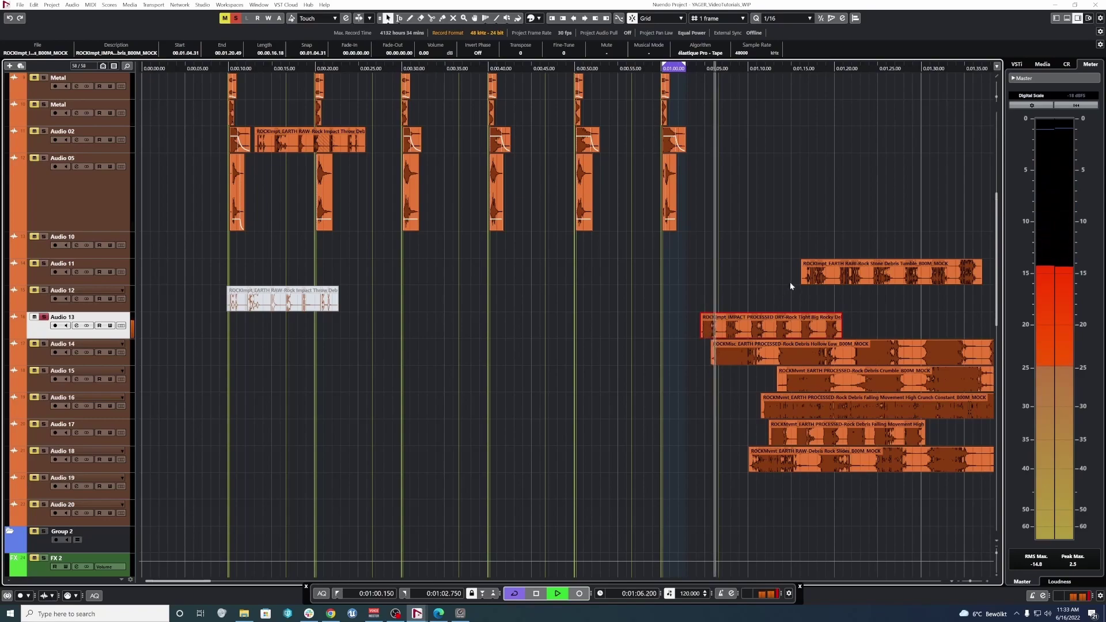
key(space)
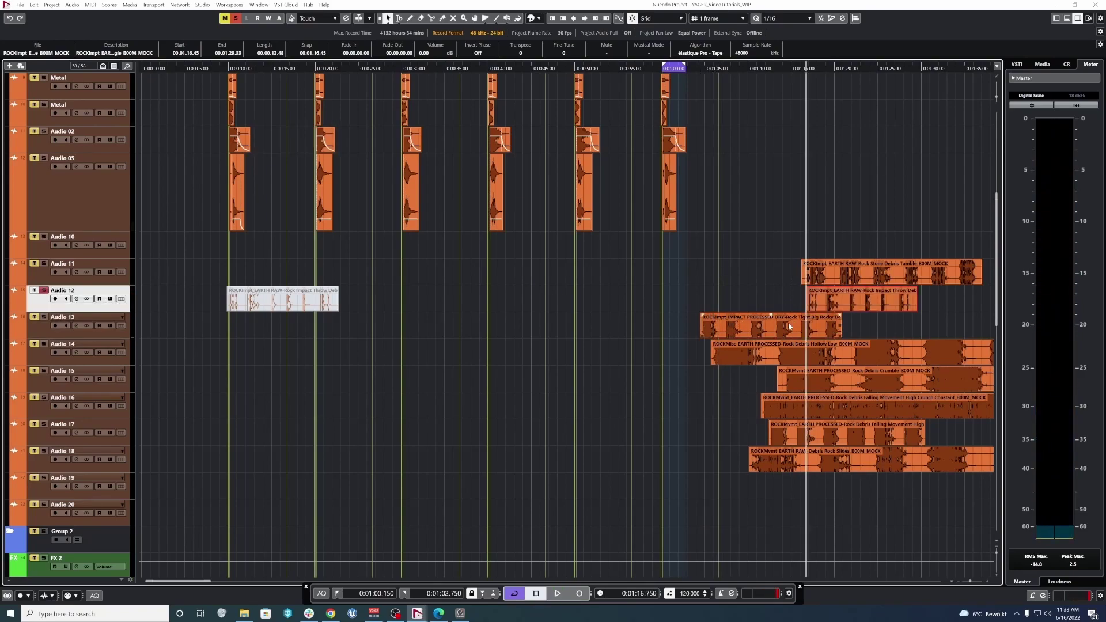
click(718, 331)
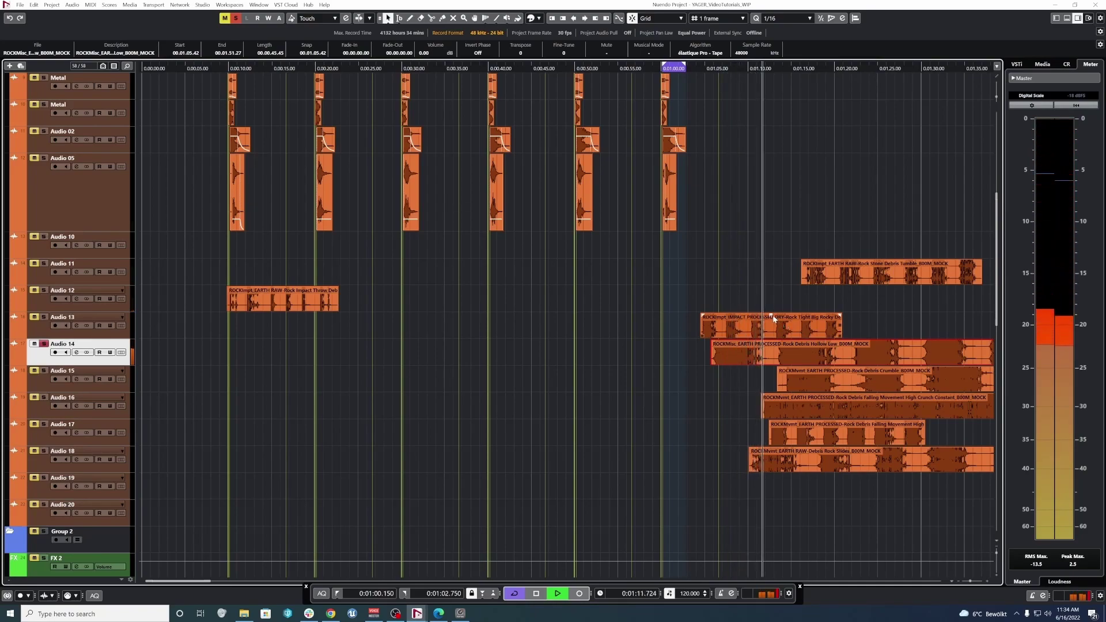
key(space)
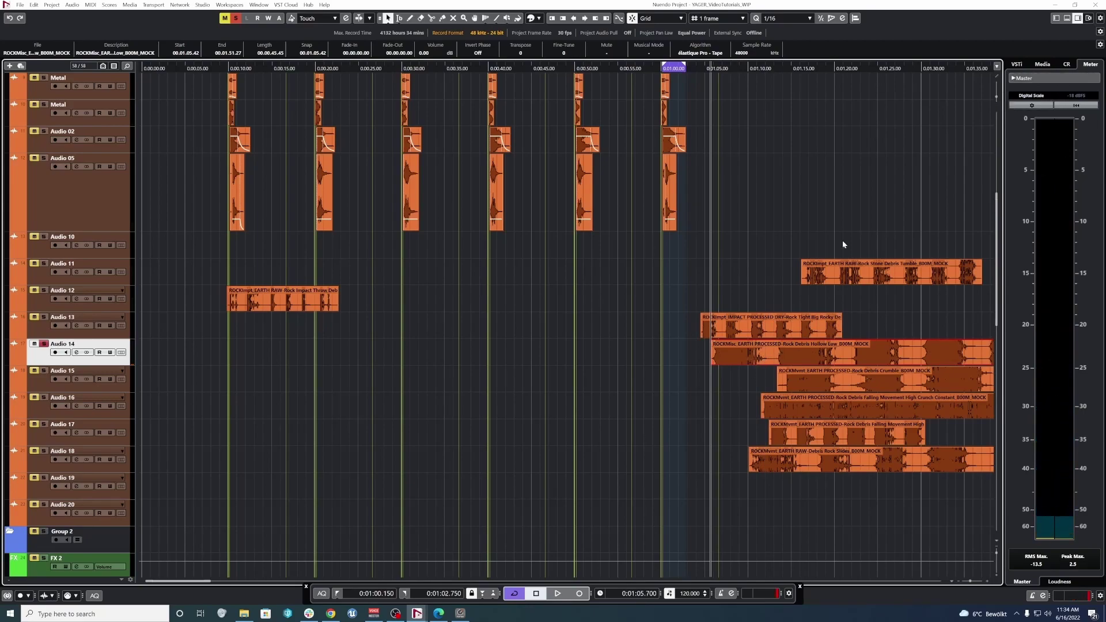
drag(769, 351, 264, 359)
Step: Move the rock debris crumble clip on Audio 15 to 0:01:05.04 and audition it
drag(850, 377, 778, 377)
key(space)
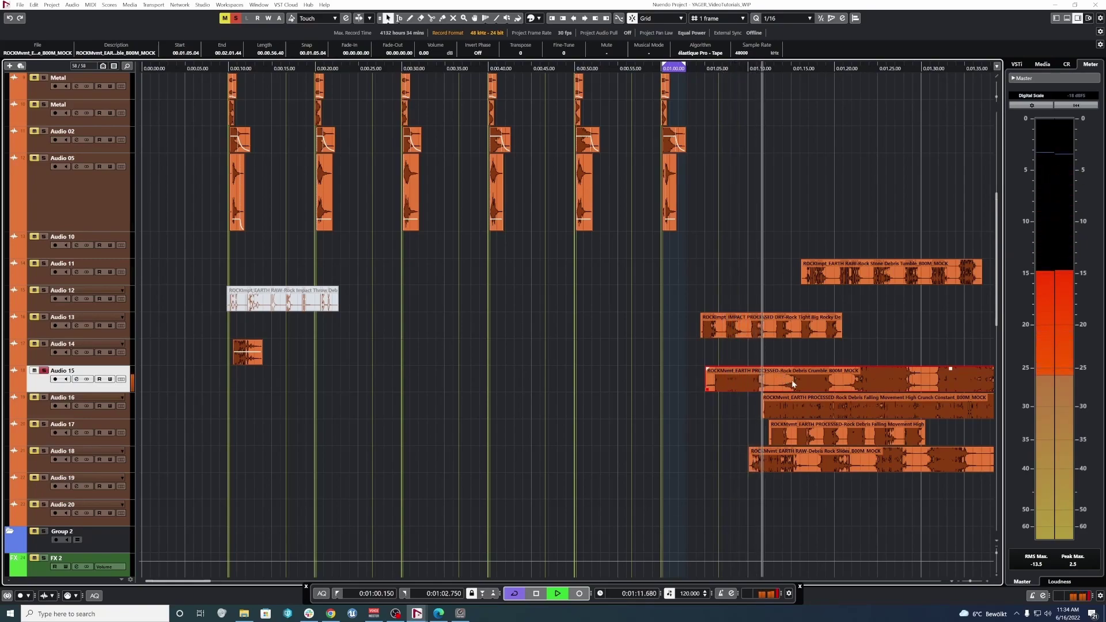
key(space)
Step: Split the Audio 15 crumble clip at 0:01:08.52 and 0:01:12.45 and place the excerpt at about 0:00:11
alt+click(738, 381)
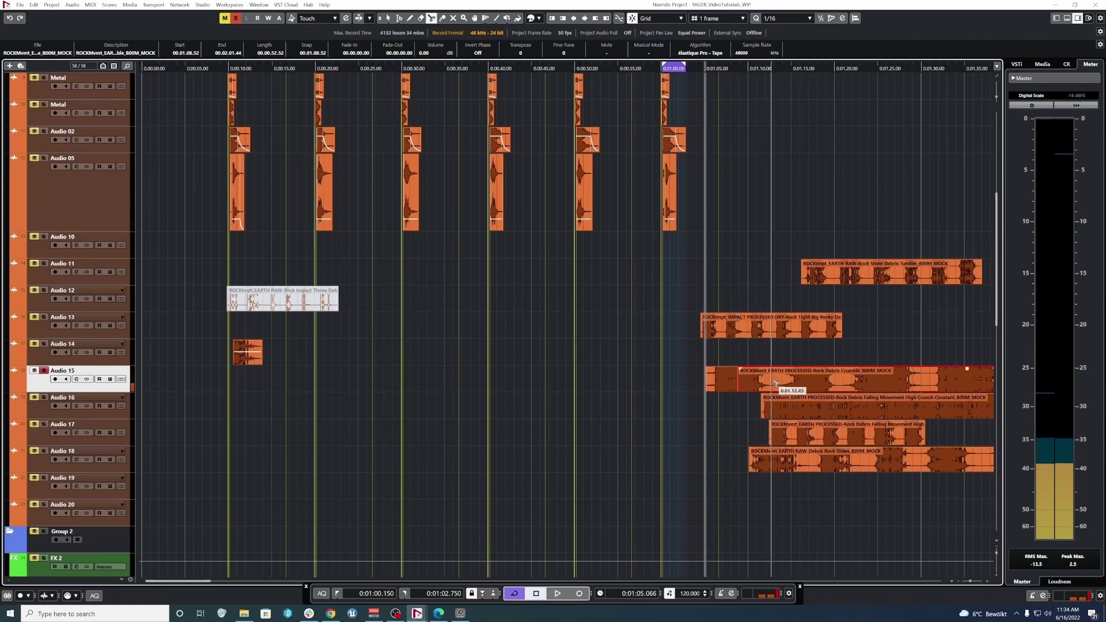
alt+click(774, 381)
drag(722, 382, 250, 378)
click(251, 361)
Step: Audition the high crunch constant clip on Audio 16 from 0:01:06.43, and split off an excerpt placed at 0:00:11.08
key(space)
drag(806, 410, 765, 402)
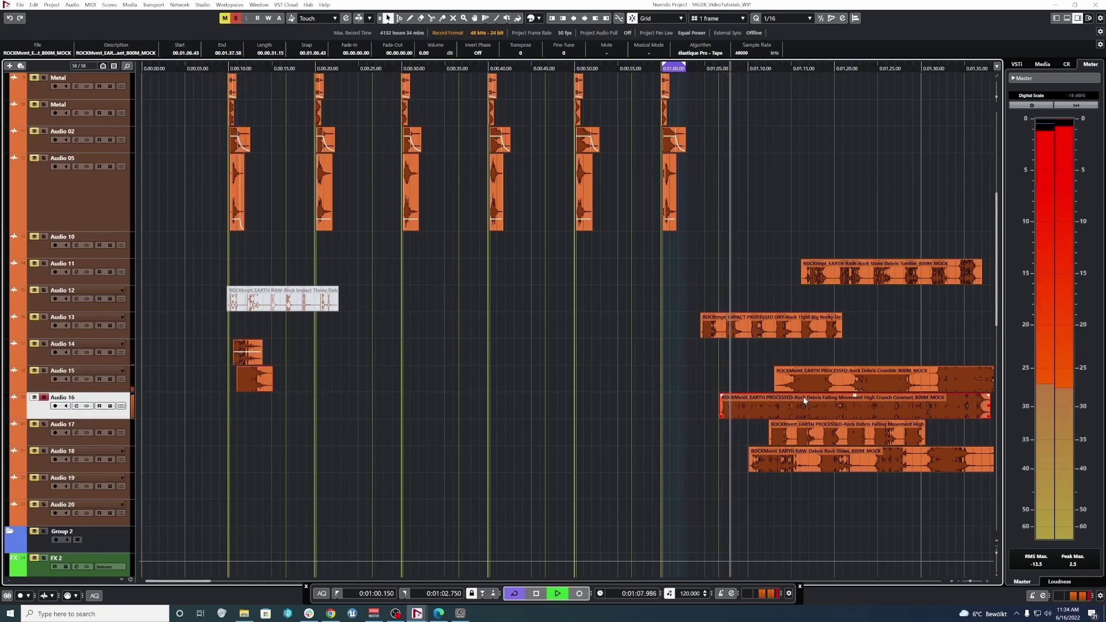
key(space)
alt+click(751, 412)
drag(736, 412, 257, 410)
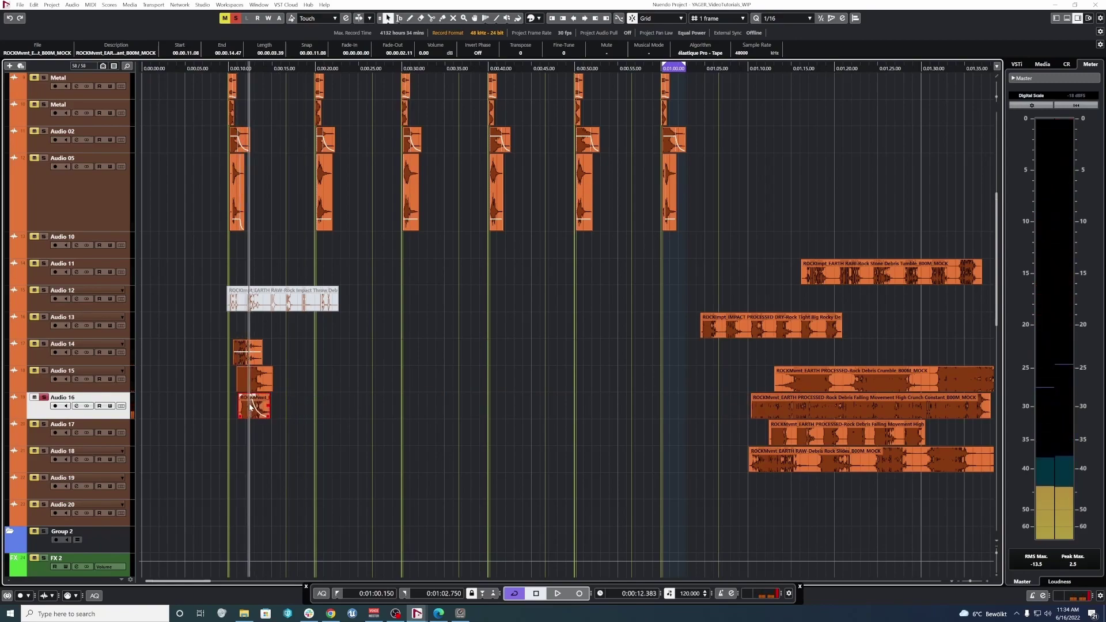
Step: Move the falling movement high crunch clip on Audio 17 to 0:01:04.34 and audition it
drag(808, 432, 740, 431)
key(space)
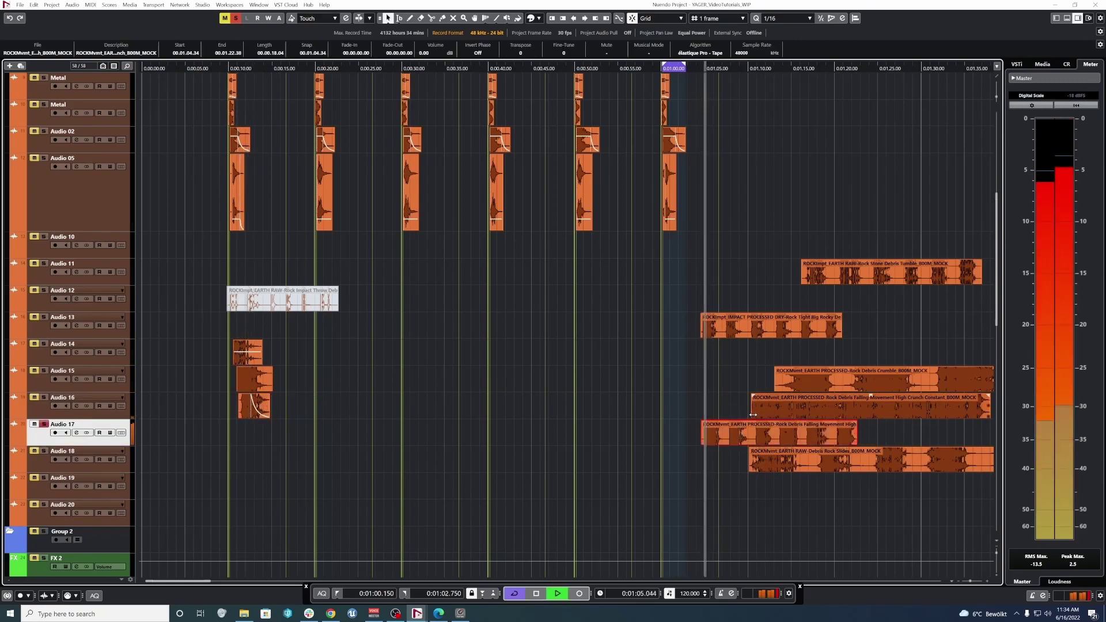
key(space)
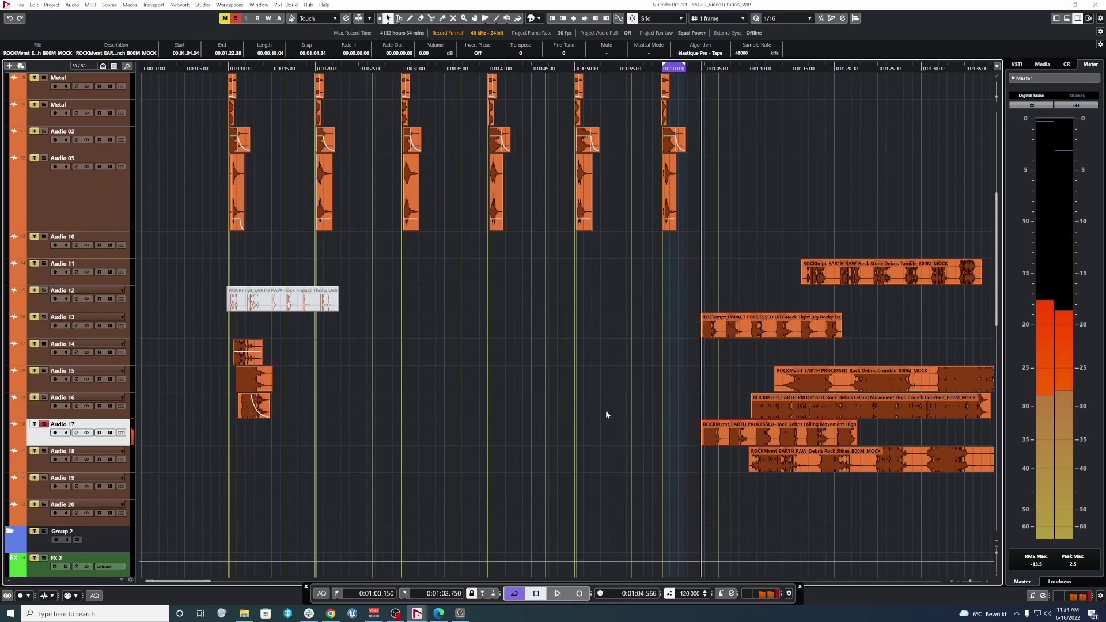
Step: Audition the Audio 16 excerpt at the first explosion
key(space)
click(257, 411)
key(l)
key(space)
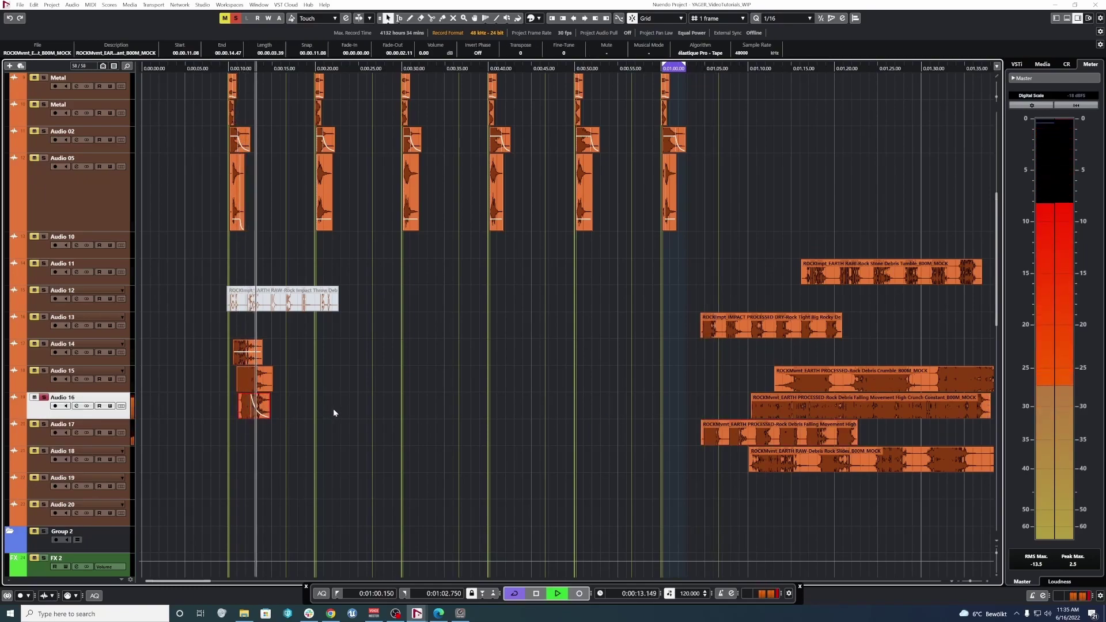
Step: Place an excerpt of the auditioned rock slides clip on Audio 18 near 0:00:11, and move the Audio 17 clip to 0:00:10.47
drag(817, 461, 779, 455)
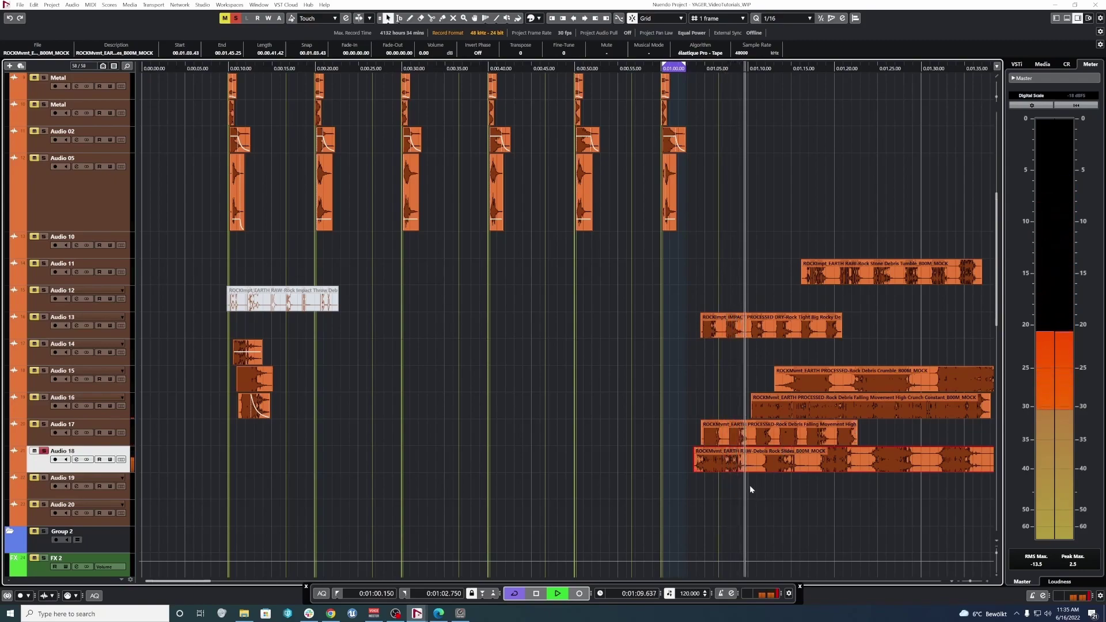
key(space)
drag(728, 468, 258, 460)
drag(418, 459, 316, 459)
drag(316, 459, 298, 459)
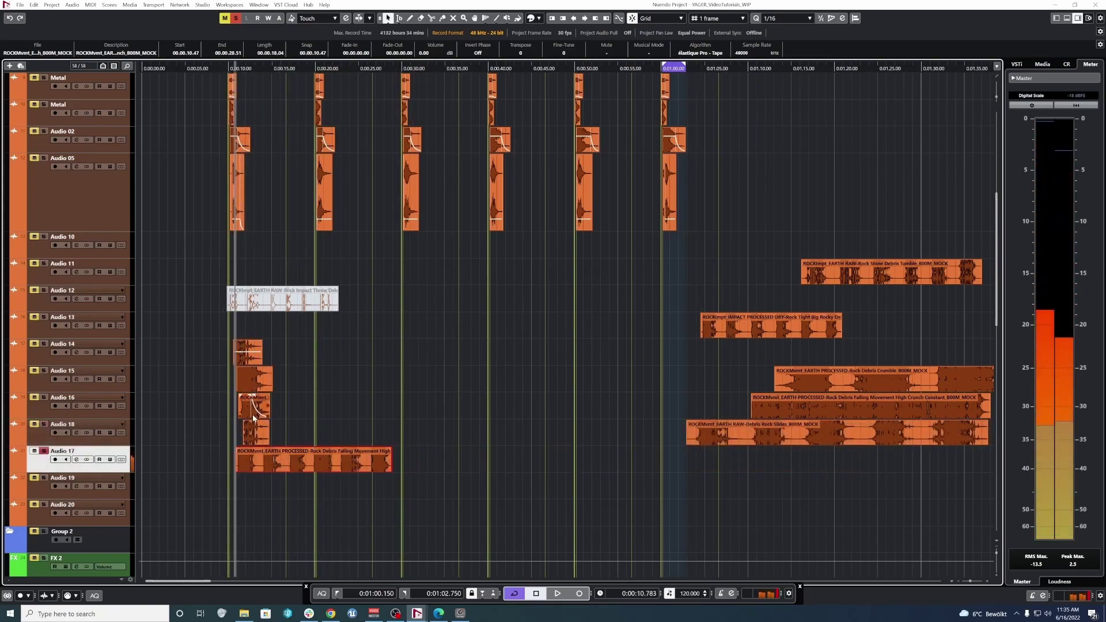
Step: Move the Audio 16 track below Audio 17 and delete its high crunch excerpt near 0:00:11
click(253, 418)
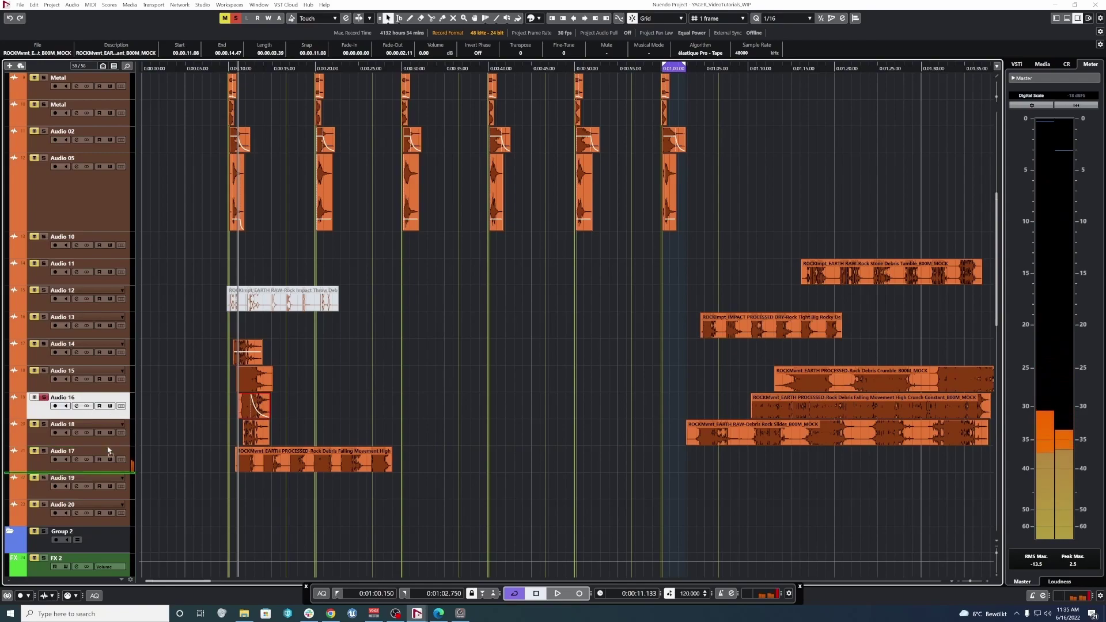
drag(107, 461, 108, 464)
drag(269, 470, 636, 473)
key(g)
drag(261, 466, 708, 461)
drag(693, 437, 702, 469)
key(Delete)
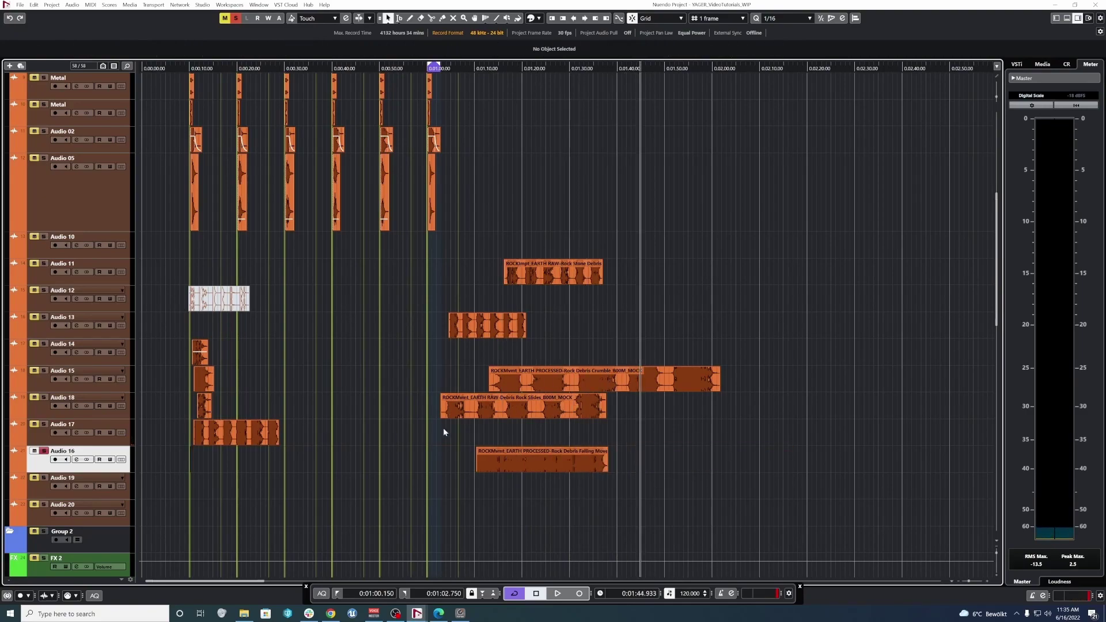
Step: Move the source rock debris clips further along the timeline, away from the last explosion
drag(466, 259, 591, 439)
drag(535, 407, 629, 408)
scroll(190, 479, up, 5)
Step: Unmute the throw debris clip on Audio 12 and mute the debris excerpts on Audio 14, 15, 18 and 17
click(357, 303)
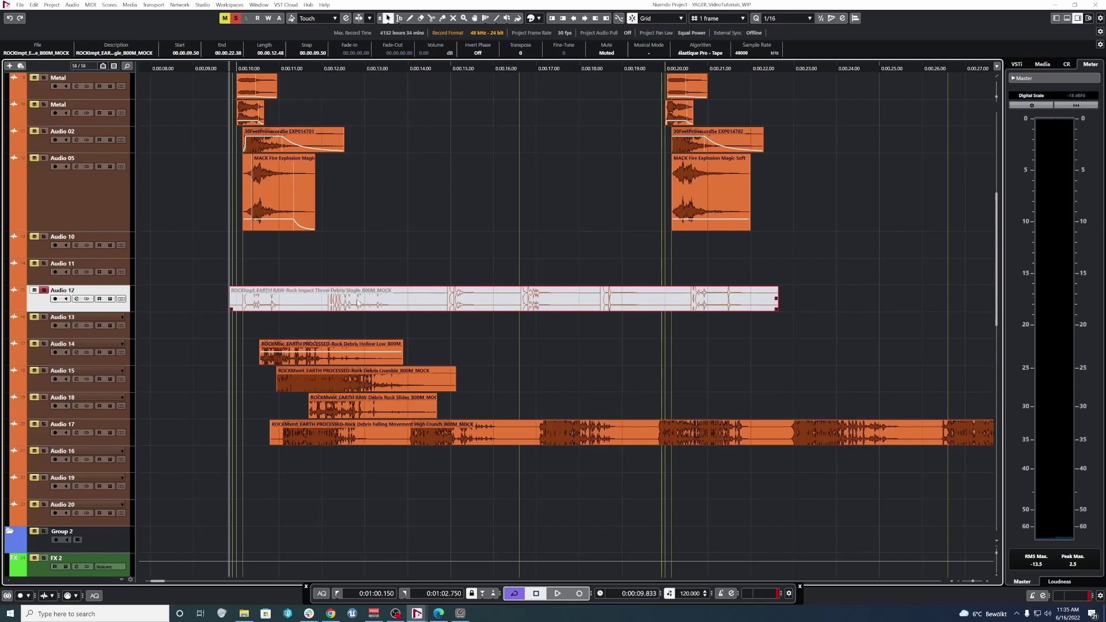
key(shift+u)
drag(368, 327, 427, 445)
key(shift+m)
click(330, 301)
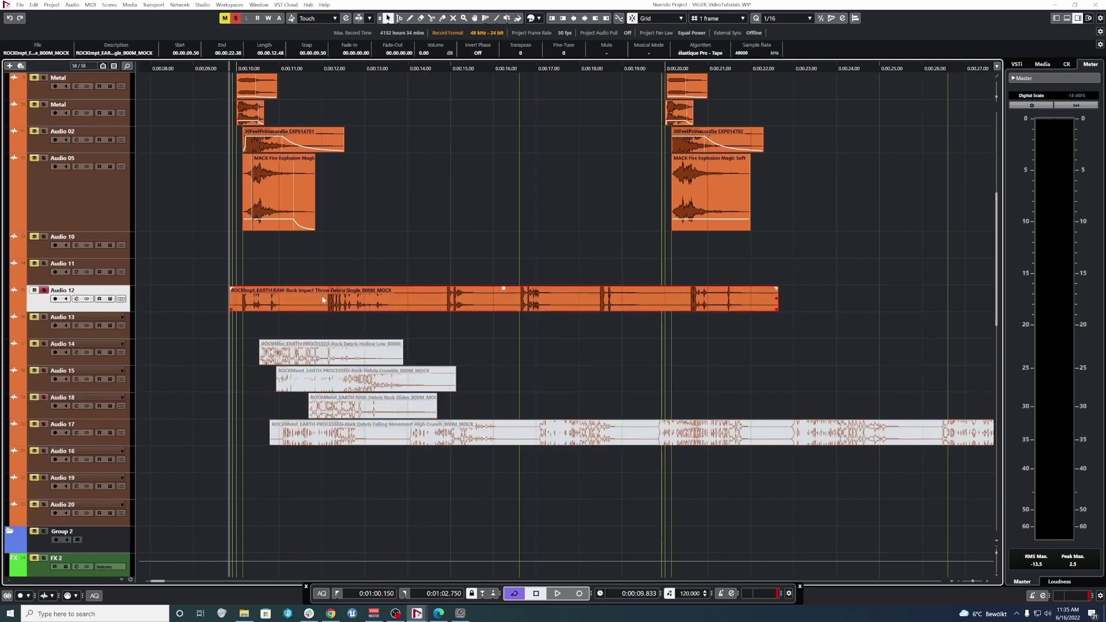
Step: Move the Audio 12 throw debris clip to start at 0:00:09.42, turn off its solo and audition it with the explosion
scroll(213, 372, up, 10)
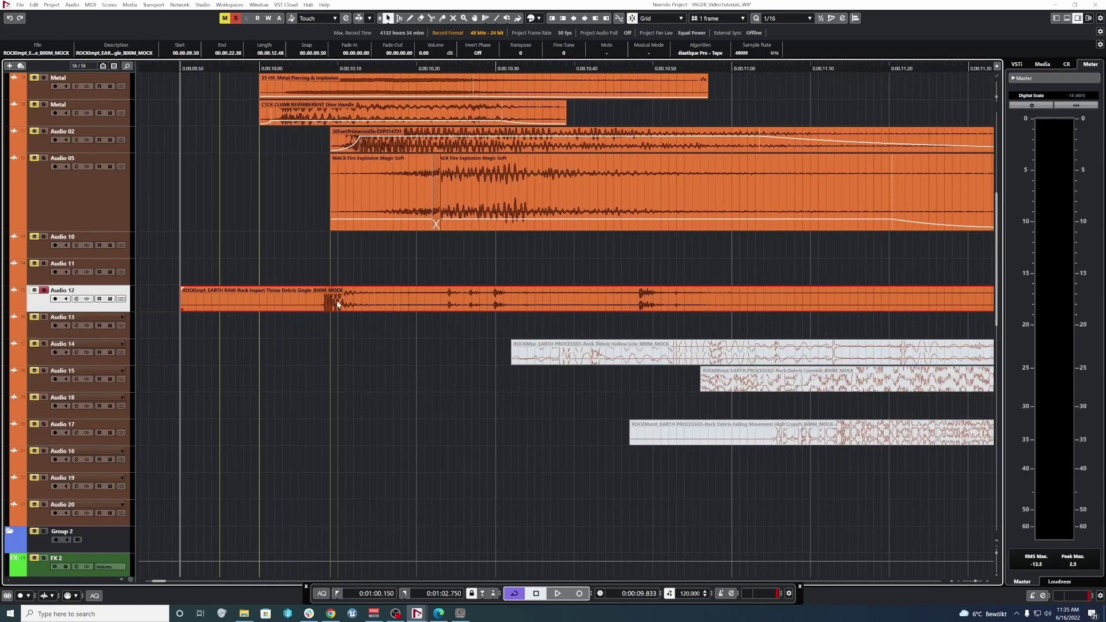
drag(337, 302, 275, 301)
key(s)
key(space)
key(space)
key(space)
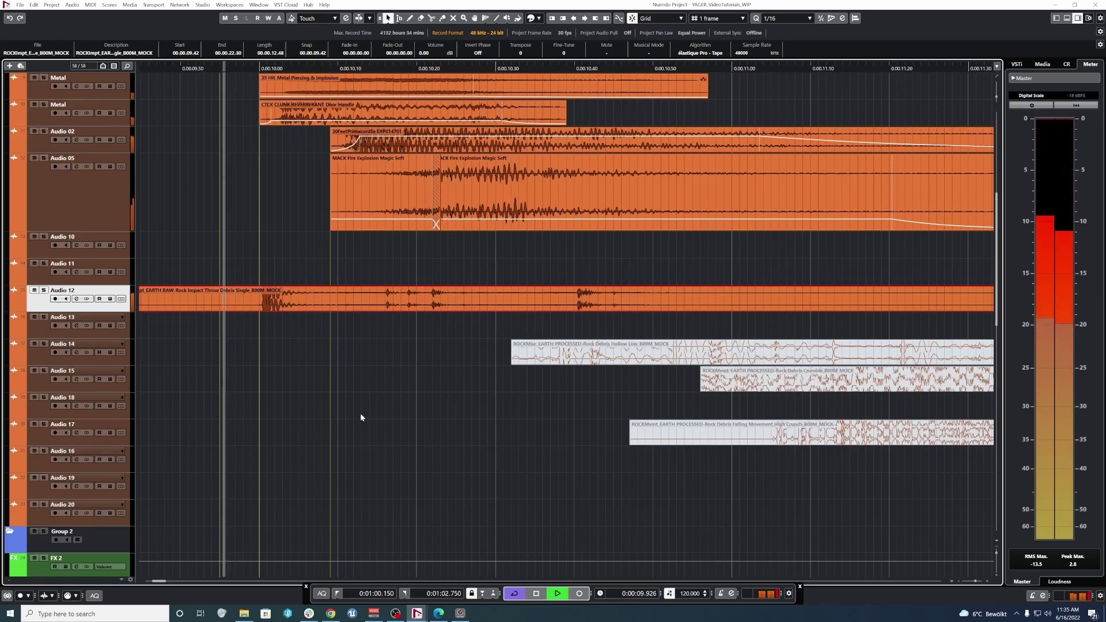
Step: Move the Audio 12 clip to 0:00:09.37 so its impact meets the pre-explosion marker, and compare playback with it muted
key(shift+m)
key(space)
scroll(320, 512, up, 5)
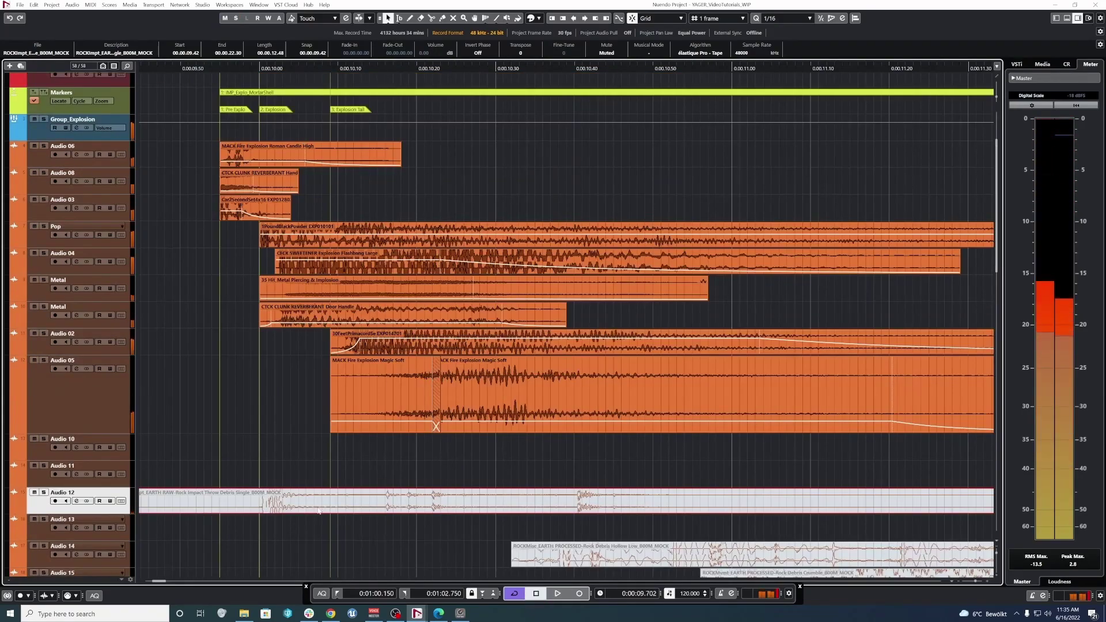
key(shift+m)
drag(199, 147, 324, 325)
drag(194, 150, 435, 395)
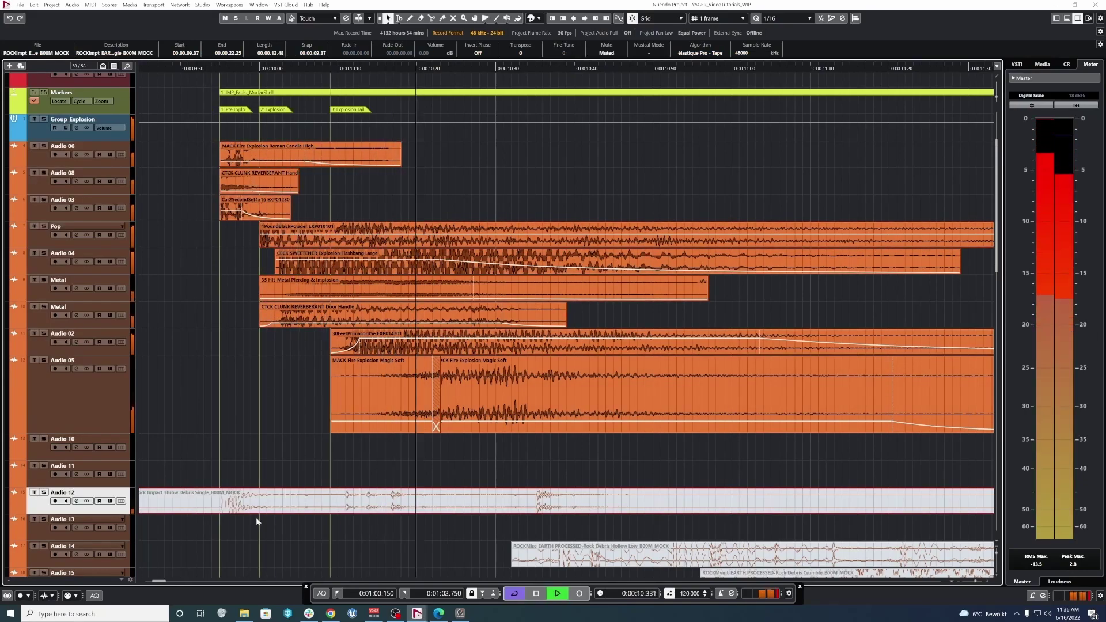
key(space)
click(192, 455)
Step: Split the Audio 12 clip at 0:00:11.33, delete the first part, move the rest to 0:00:09.52 and unmute it
scroll(242, 478, down, 2)
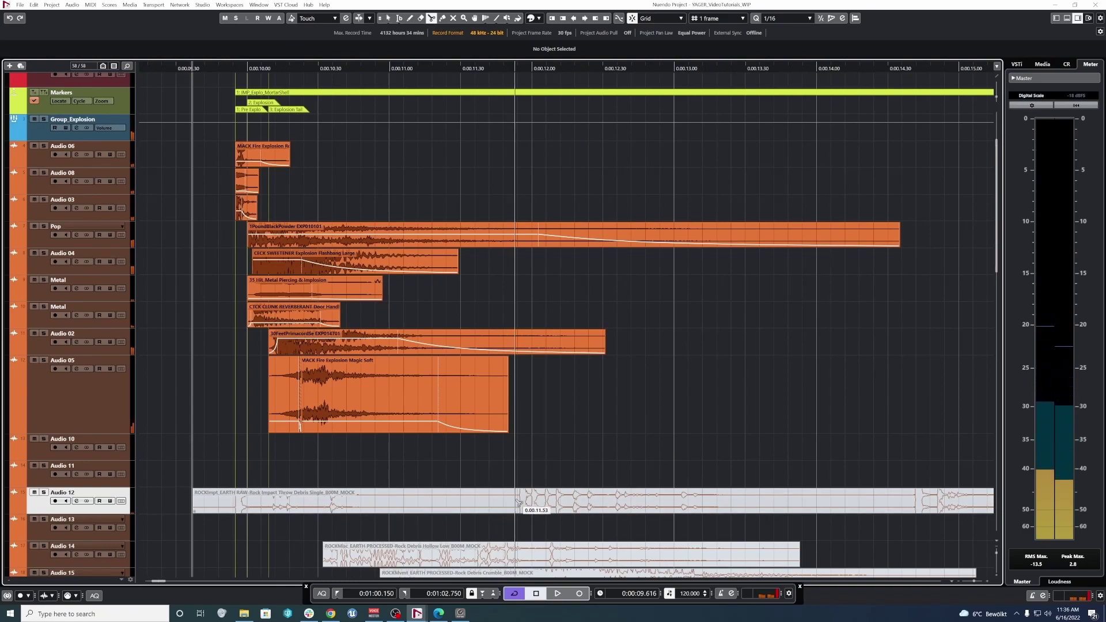
alt+click(516, 502)
click(500, 502)
key(Delete)
drag(531, 504, 245, 505)
key(shift+u)
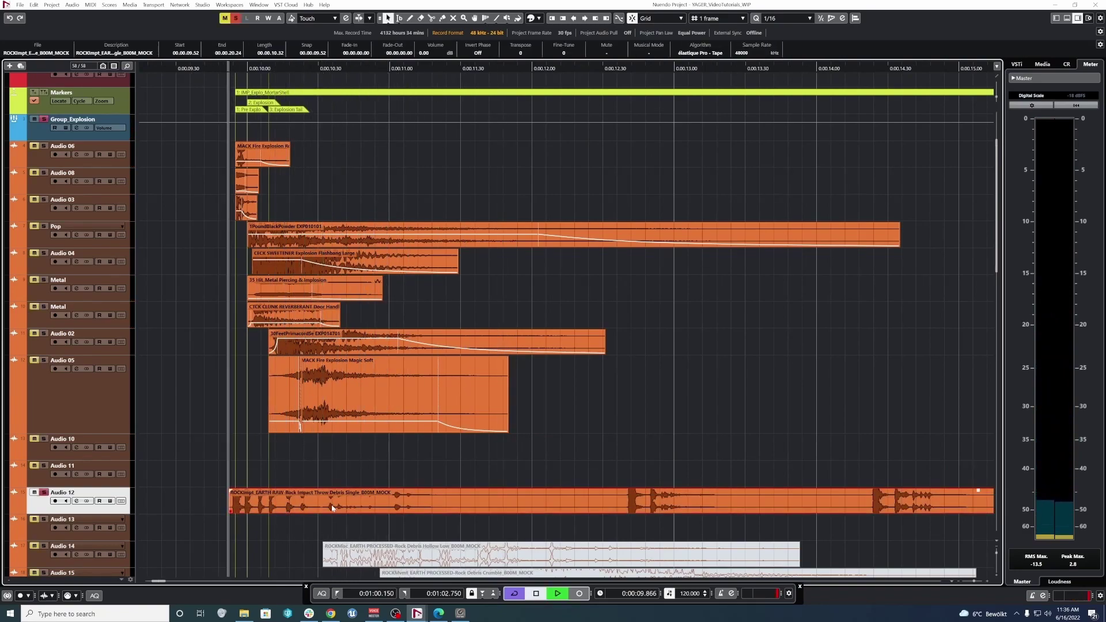
Step: Audition the Audio 12 impacts with the explosion and trim the clip to its first hit, ending at 0:00:09.59
key(space)
key(s)
key(space)
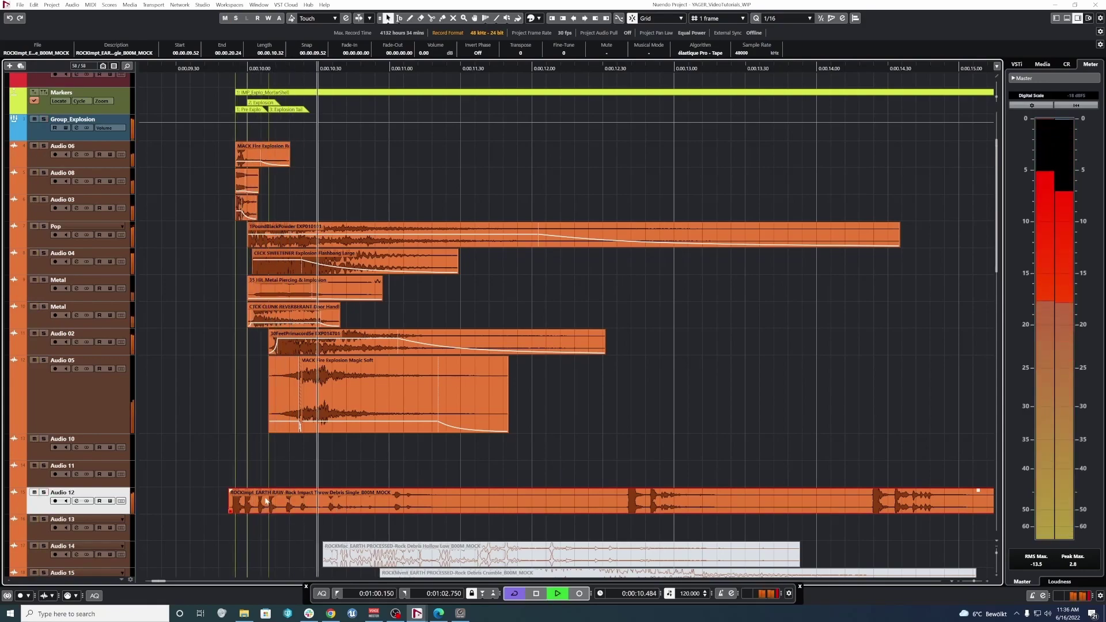
right_click(387, 503)
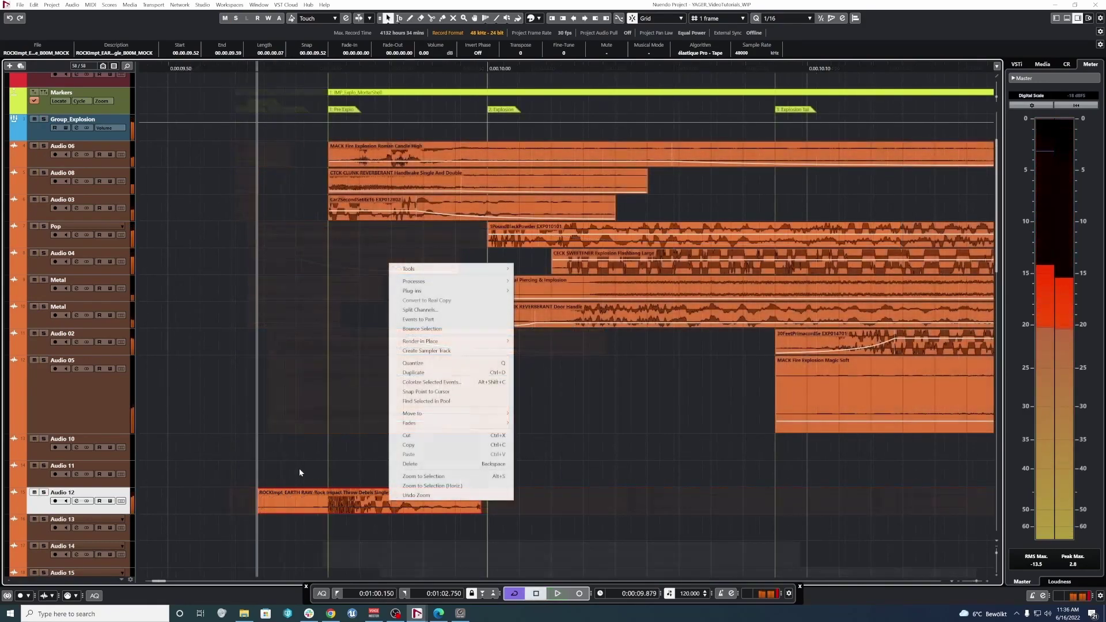
click(299, 468)
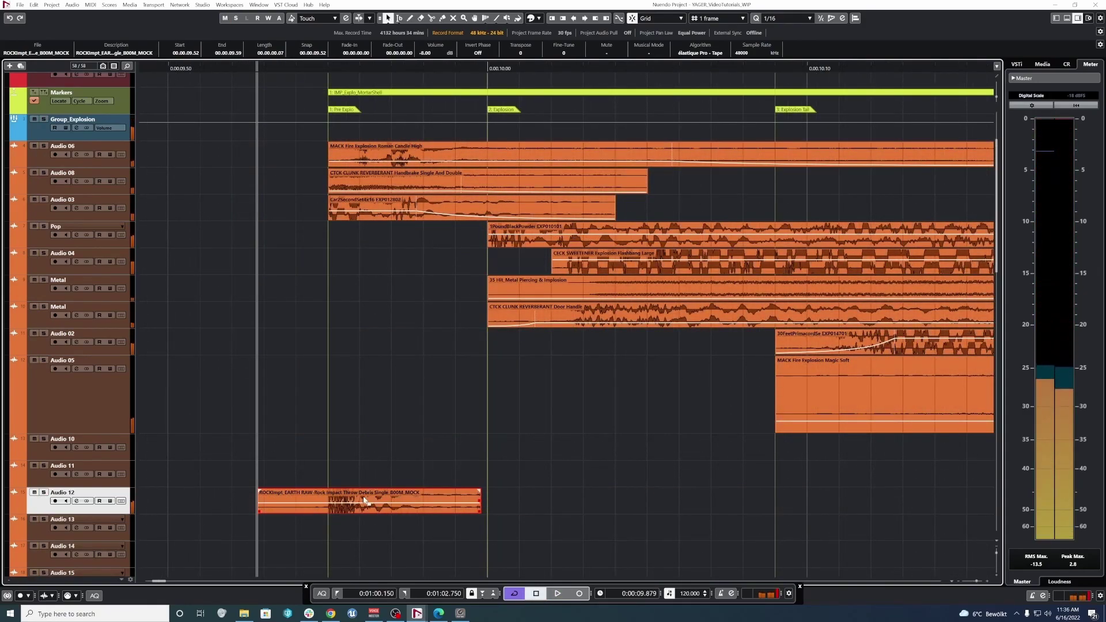
Step: Lower the Audio 12 impact excerpt's volume to -11 dB and audition it against the explosion
drag(363, 499, 363, 504)
key(space)
key(space)
key(alt+m)
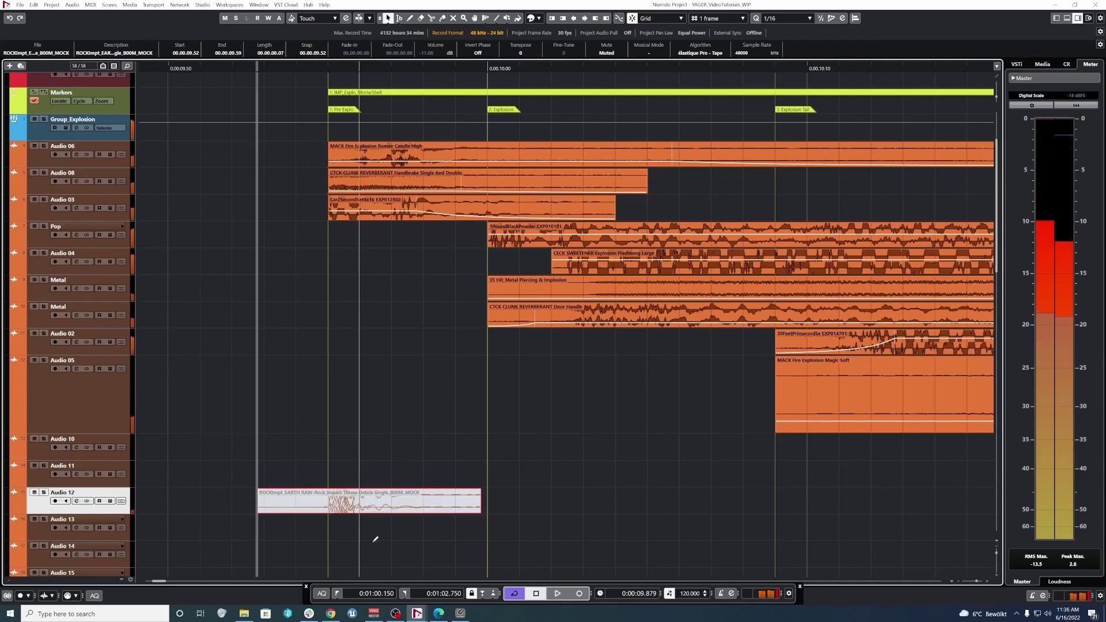
key(shift+u)
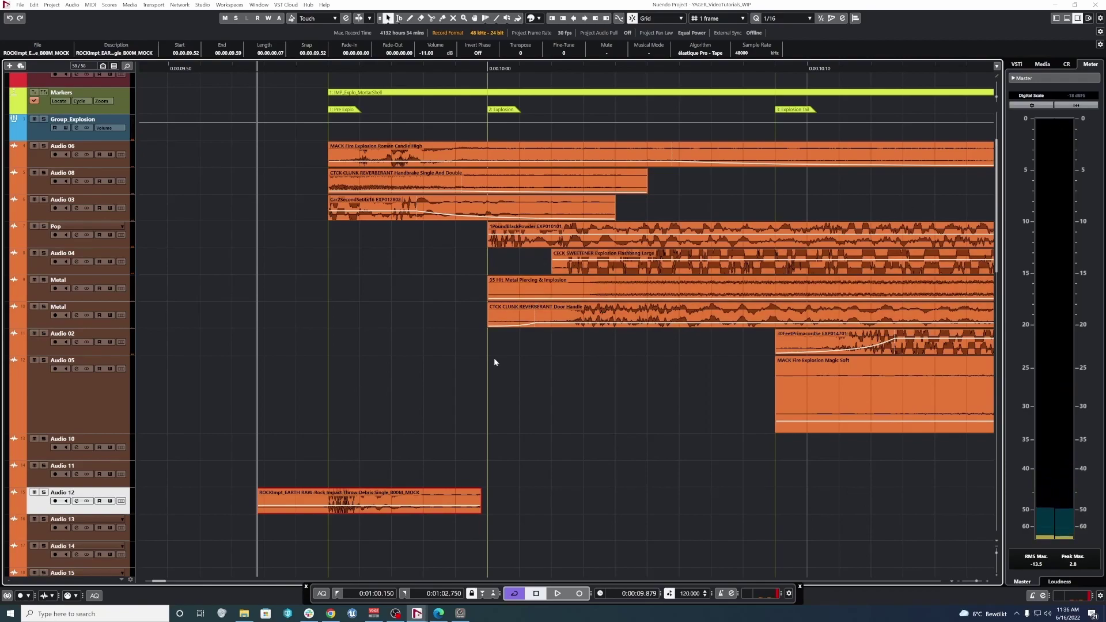
Step: Compare the explosion with and without the Audio 12 impact excerpt, and mute the excerpt
drag(395, 406, 377, 535)
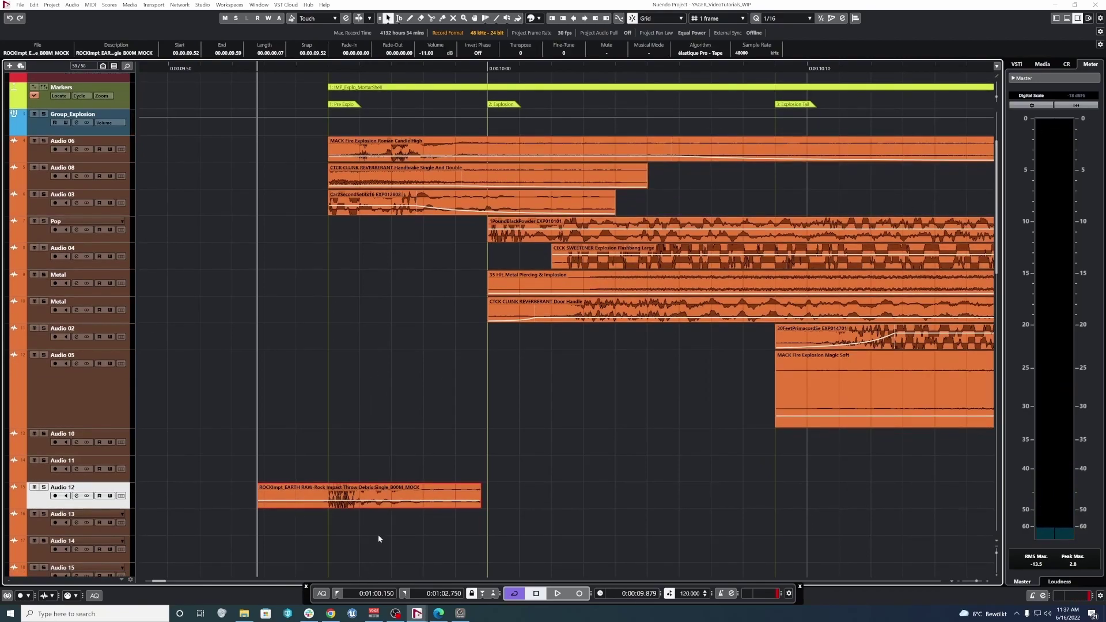
key(space)
key(space)
key(shift+m)
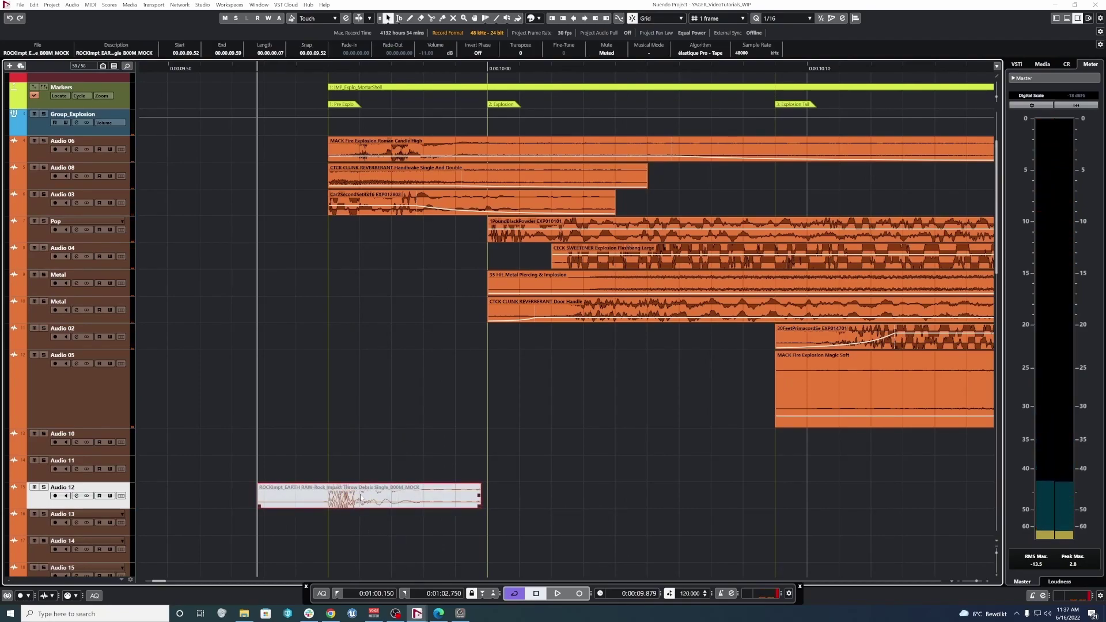
key(space)
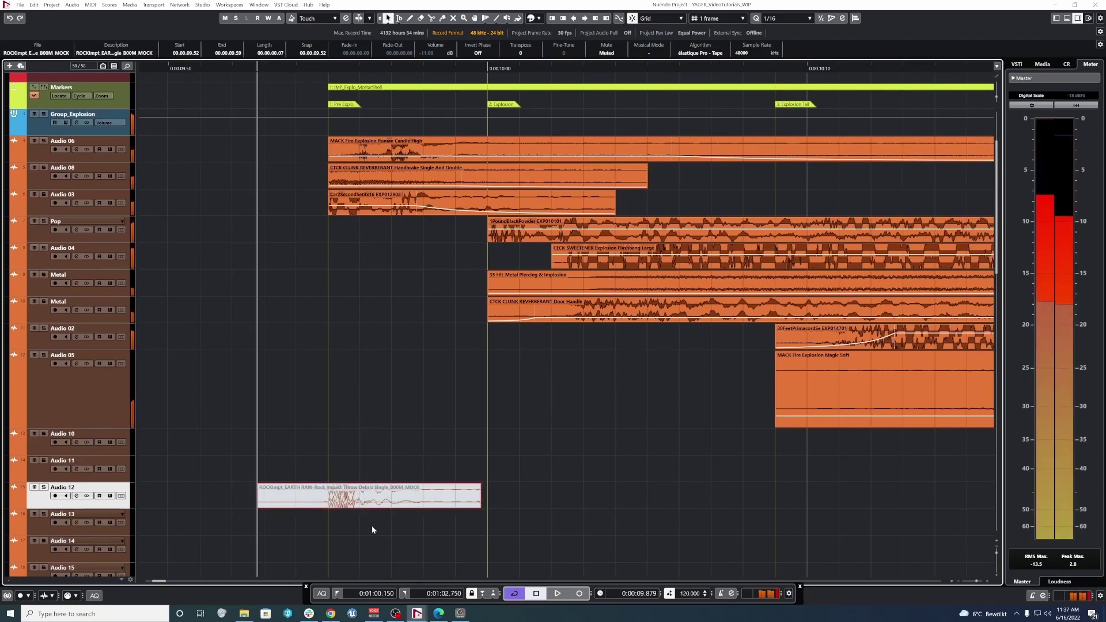
key(shift+m)
key(space)
key(shift+m)
click(452, 467)
scroll(481, 459, down, 8)
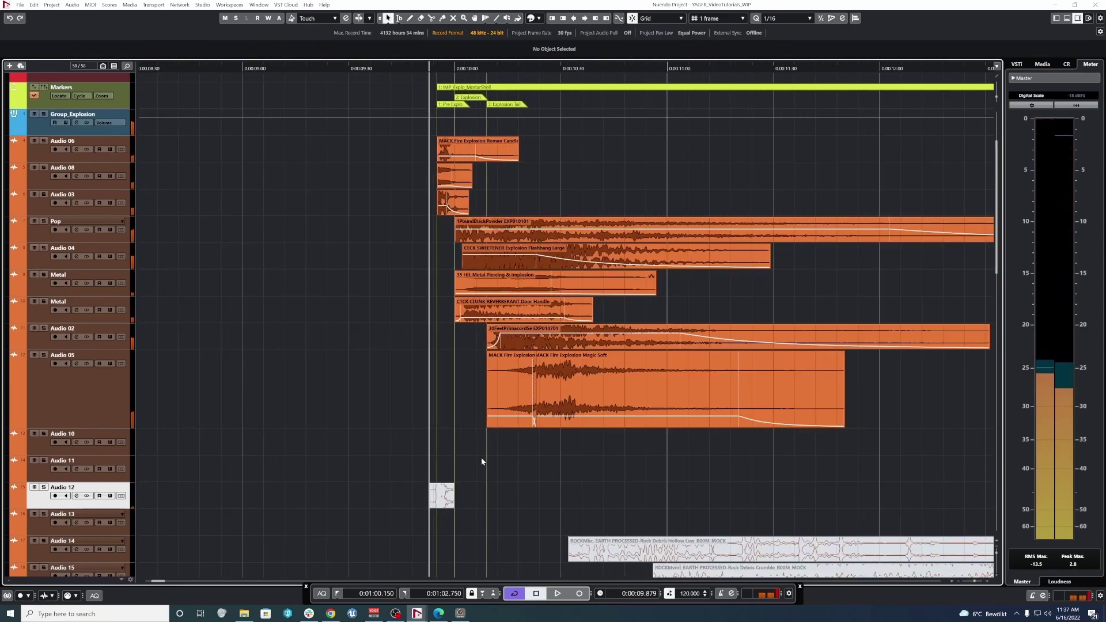
scroll(514, 481, up, 2)
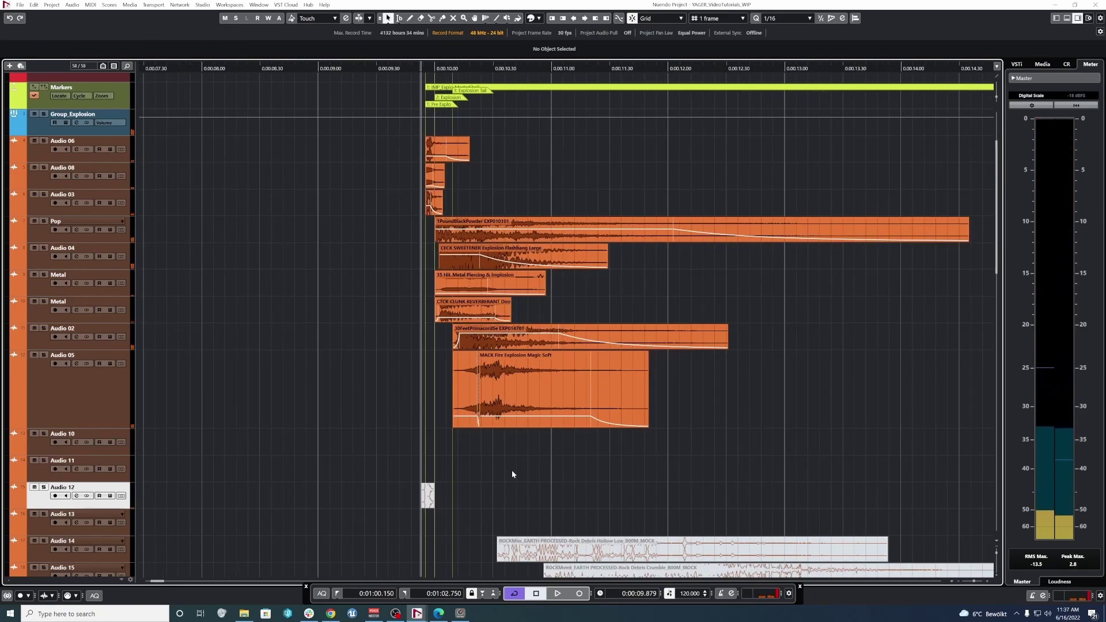
Step: Move the Audio 12 track above Audio 06, next to the pre-explosion layers
drag(392, 147, 412, 192)
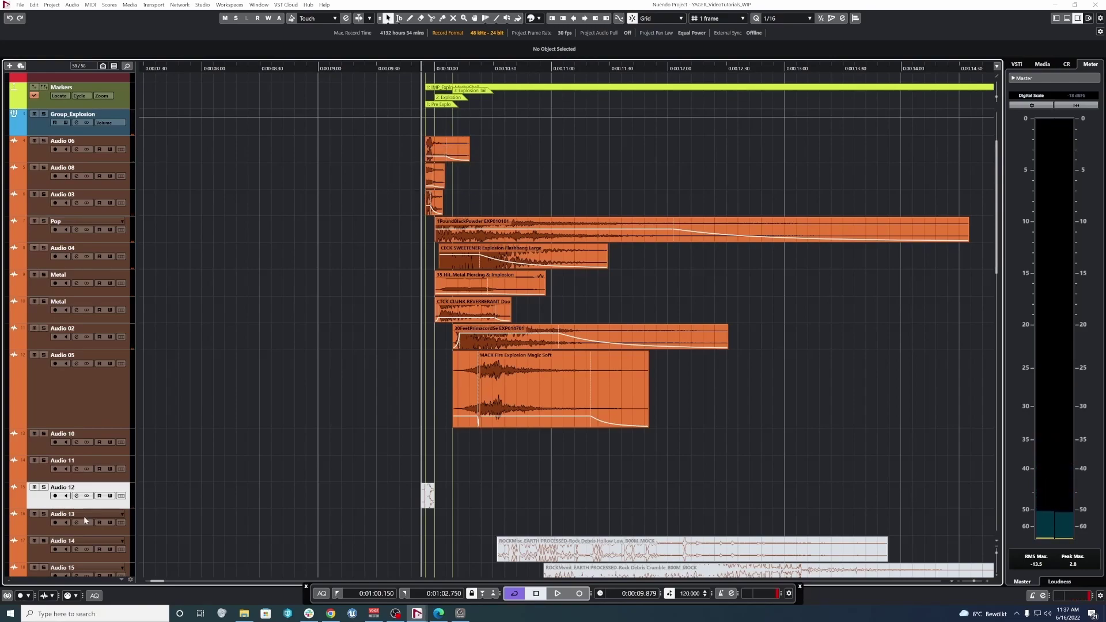
drag(102, 147, 103, 145)
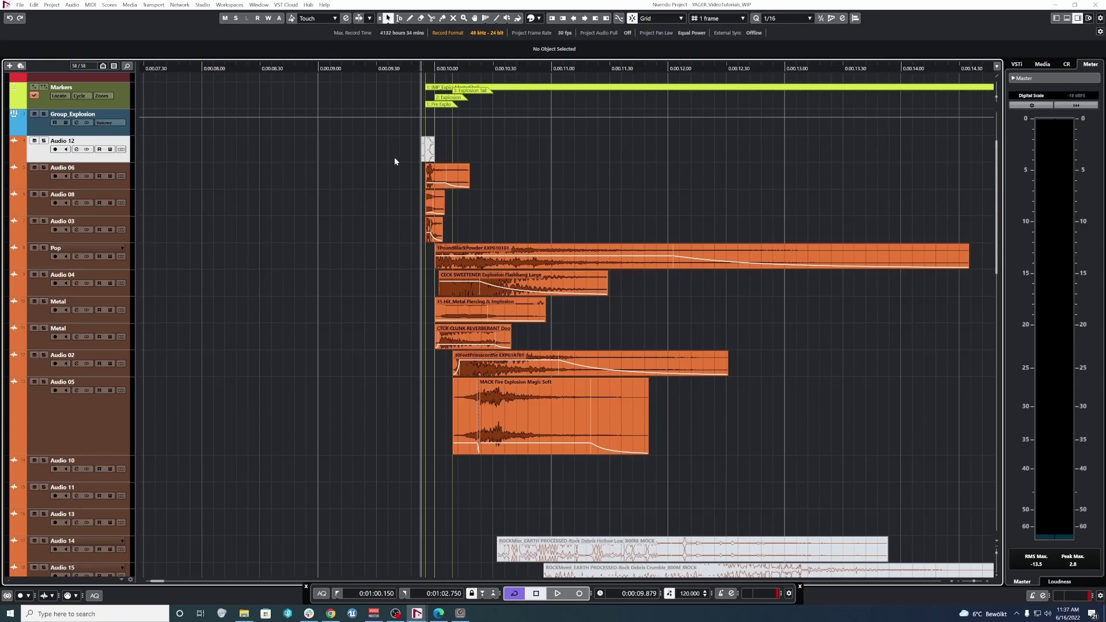
click(425, 151)
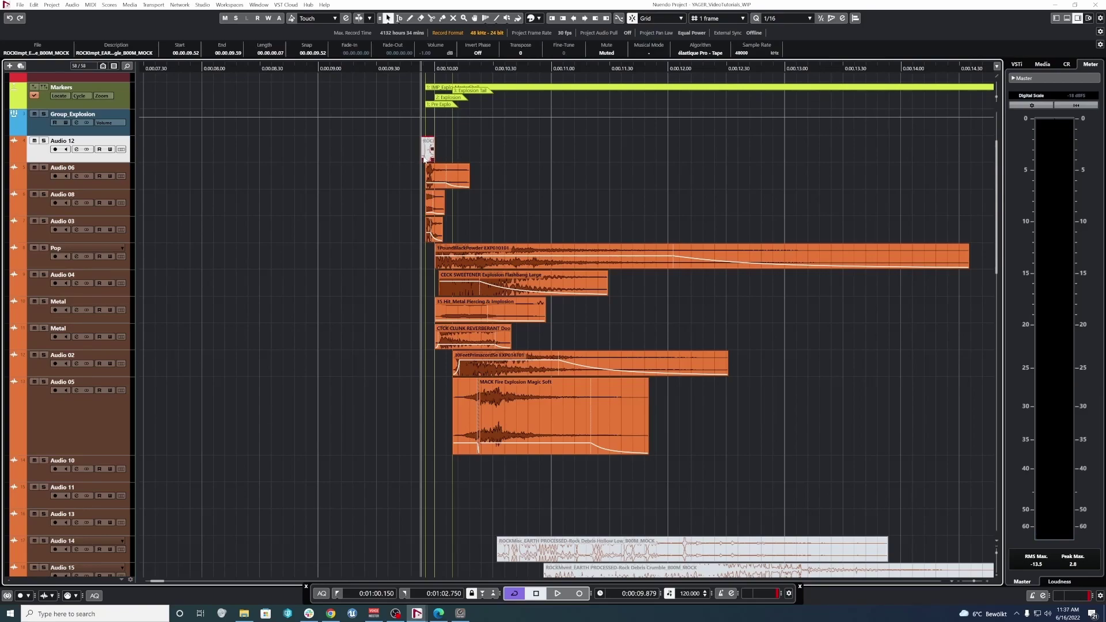
click(375, 328)
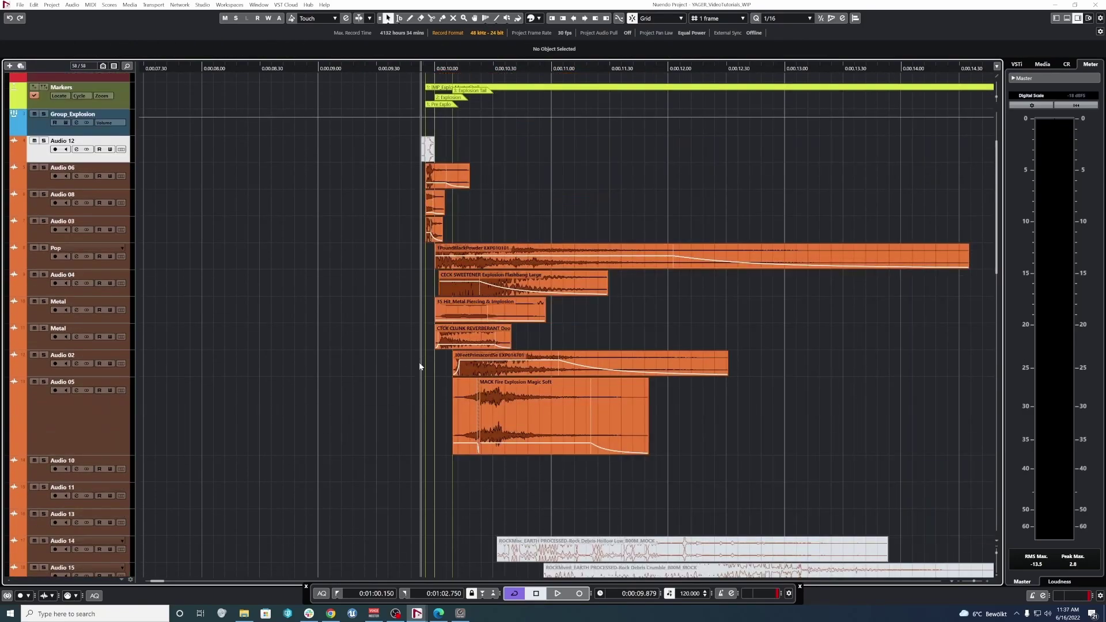
Step: Move the hollow low debris excerpt on Audio 14 to 0:00:10.10, unmute it and audition it soloed
scroll(420, 366, down, 3)
drag(553, 443, 508, 440)
scroll(475, 432, up, 4)
key(space)
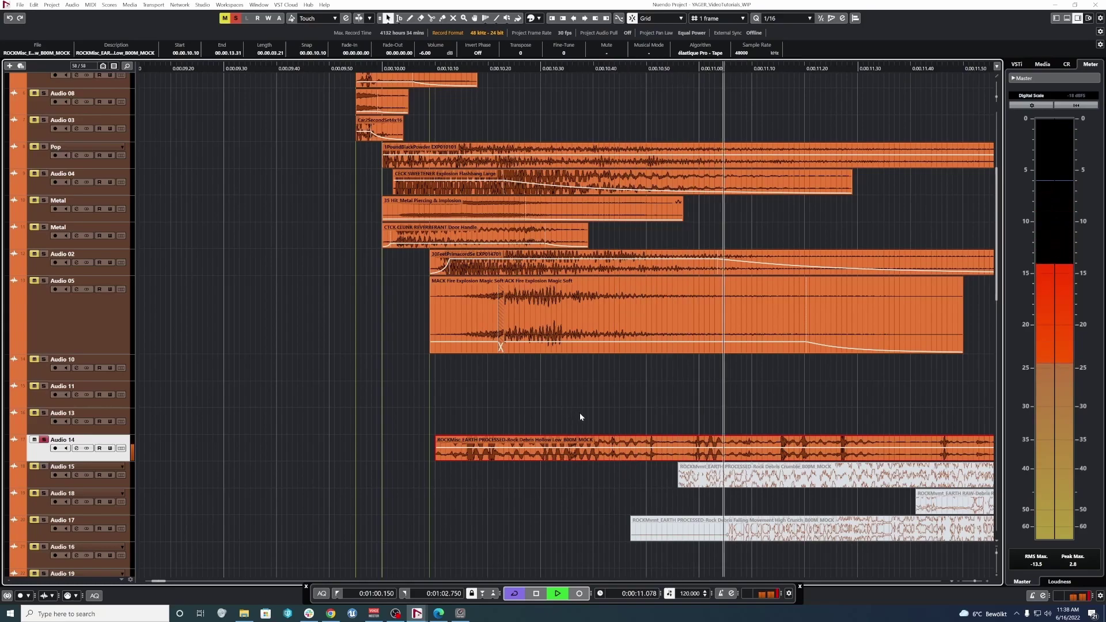
scroll(527, 402, down, 4)
key(space)
click(742, 424)
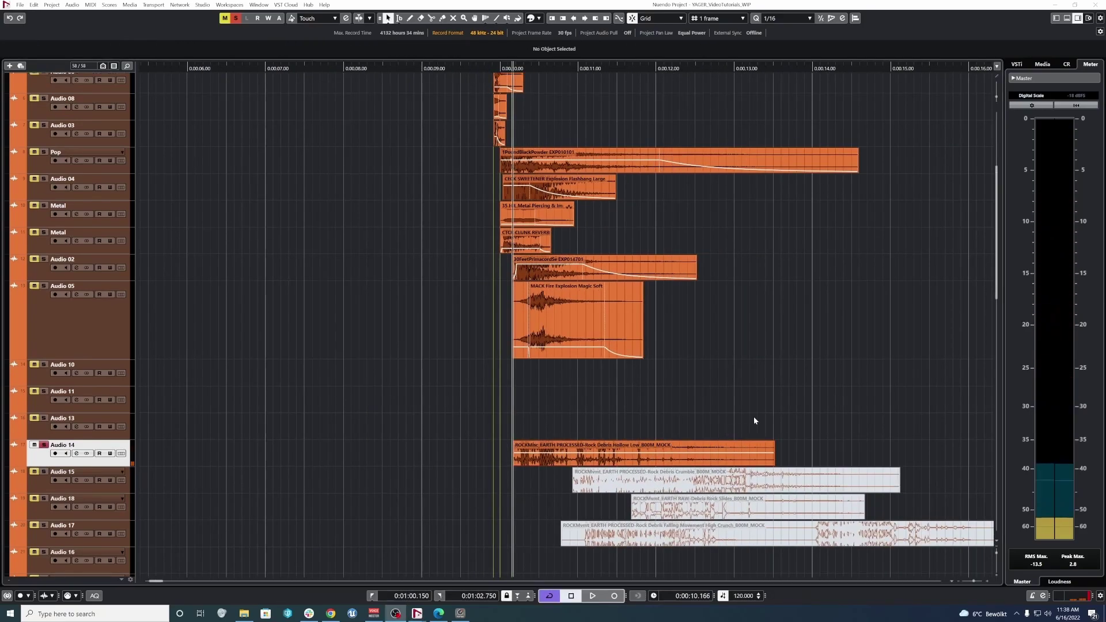
scroll(602, 391, up, 4)
scroll(477, 425, down, 4)
drag(509, 407, 569, 458)
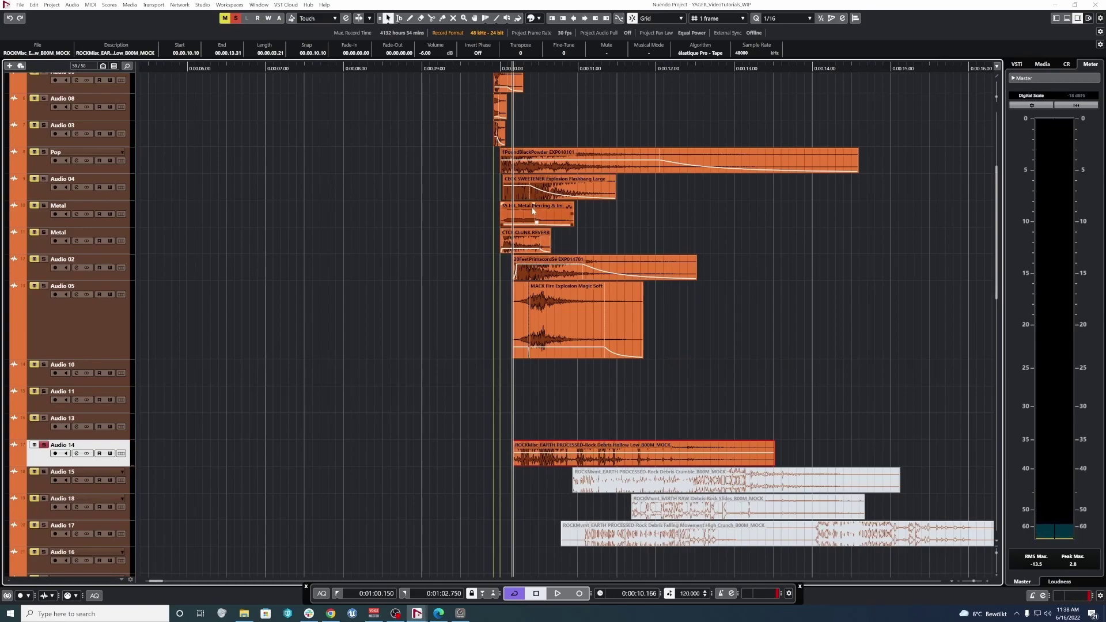
click(566, 410)
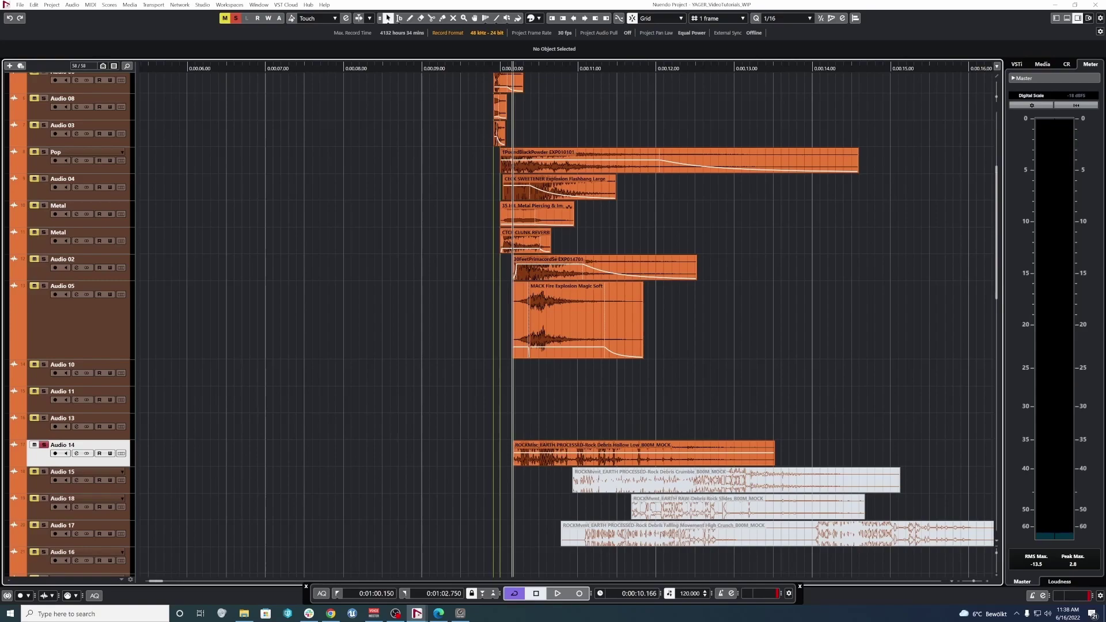
Step: Insert the Pro-Q 3 equalizer on the Audio 14 channel in the MixConsole
key(F3)
click(934, 151)
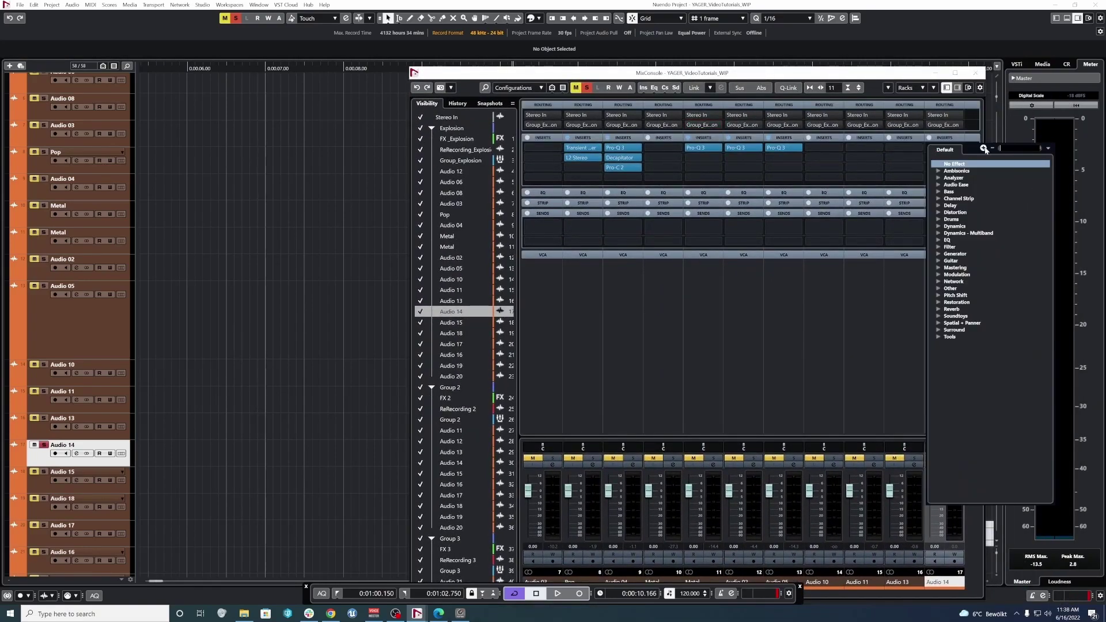
text(q 3)
key(Return)
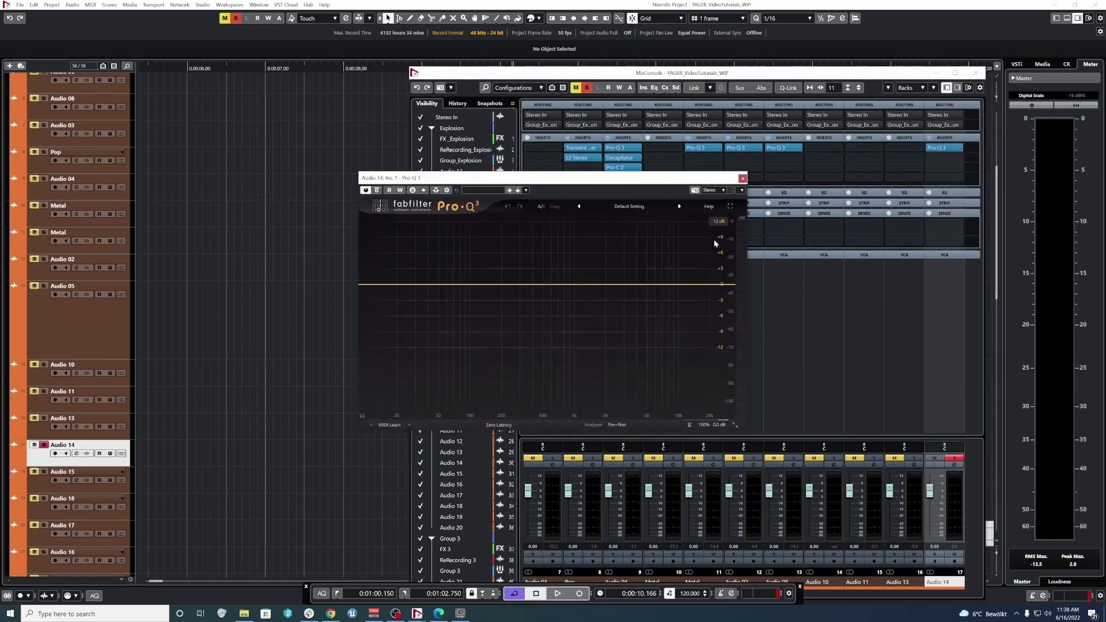
Step: Add a low cut at about 100 Hz to Audio 14's equalizer, close the plug-in and mixer, and audition the excerpt
click(382, 285)
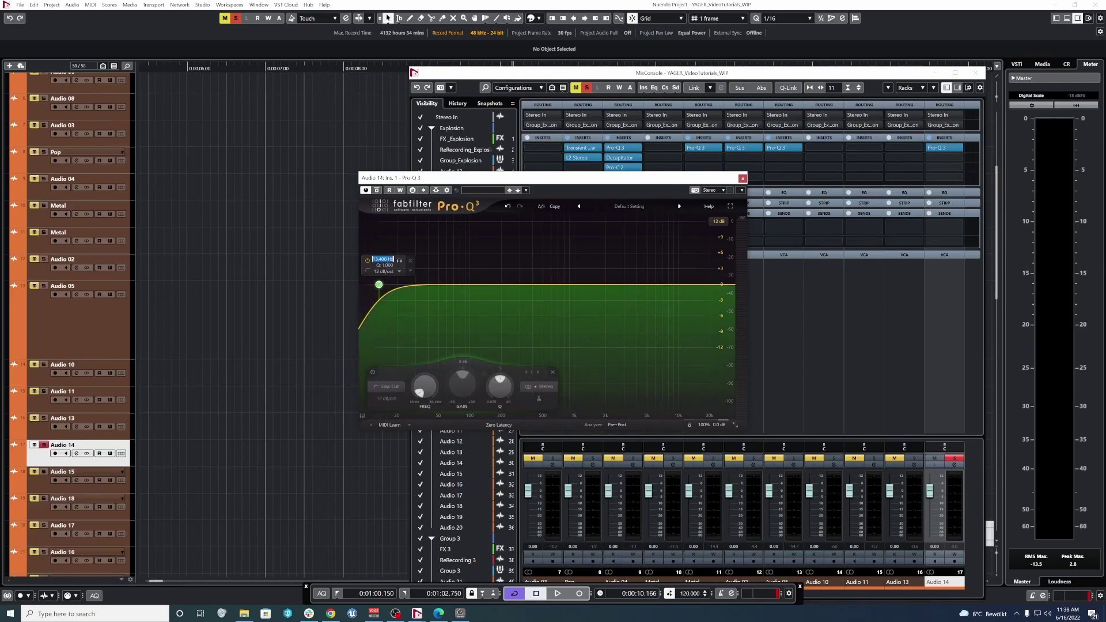
drag(379, 284, 469, 285)
drag(556, 180, 1105, 180)
key(F3)
key(space)
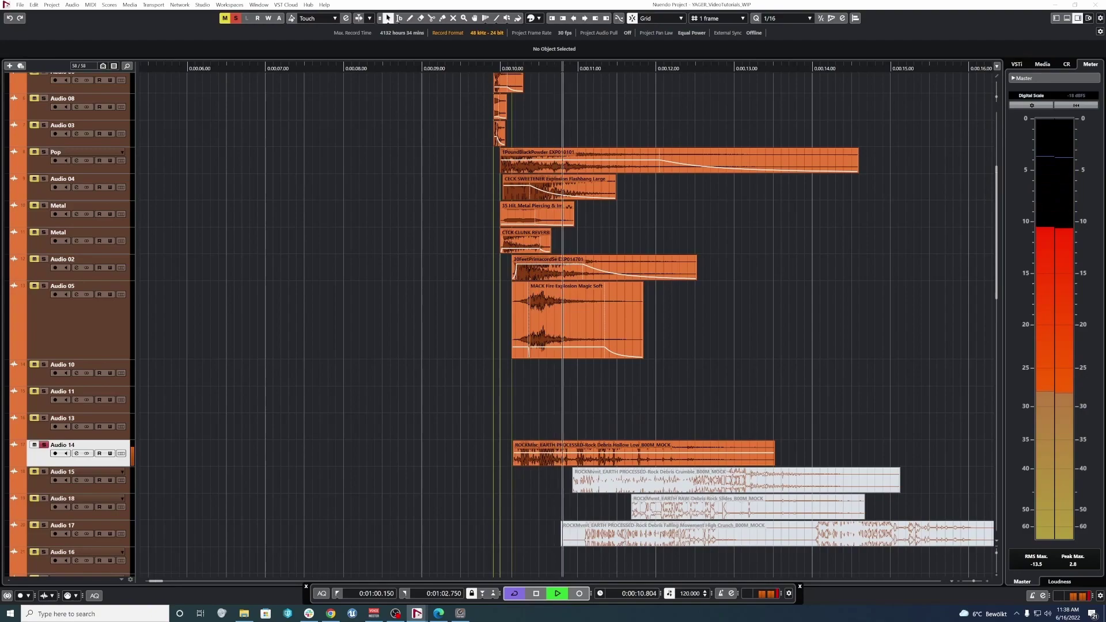
key(space)
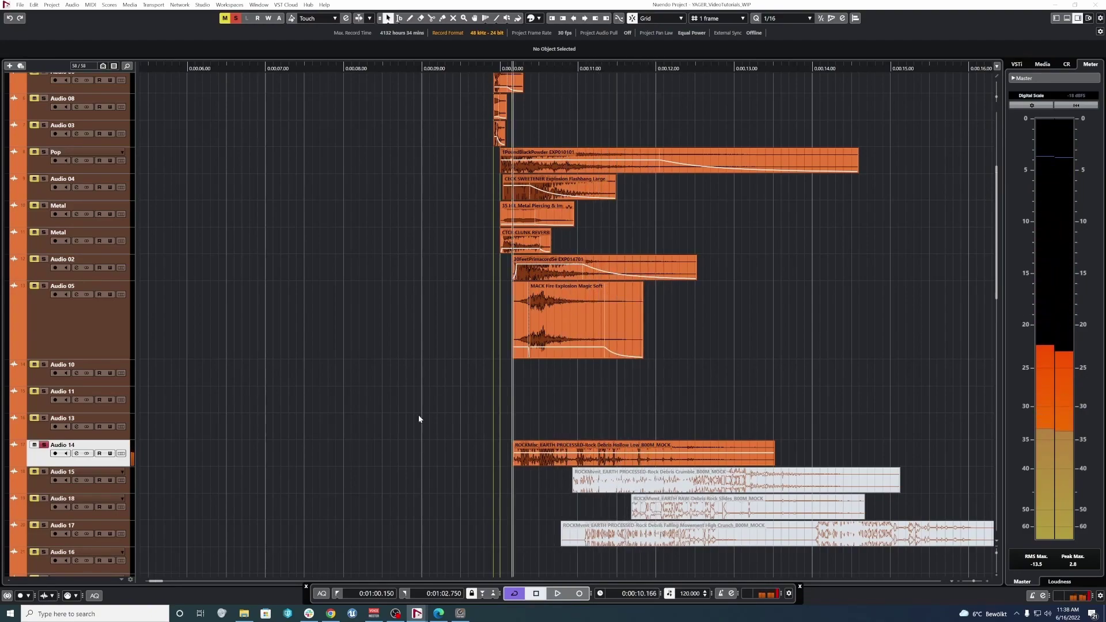
Step: Unmute the crumble debris excerpt on Audio 15, audition it soloed and lower its volume to -3 dB
scroll(579, 402, down, 4)
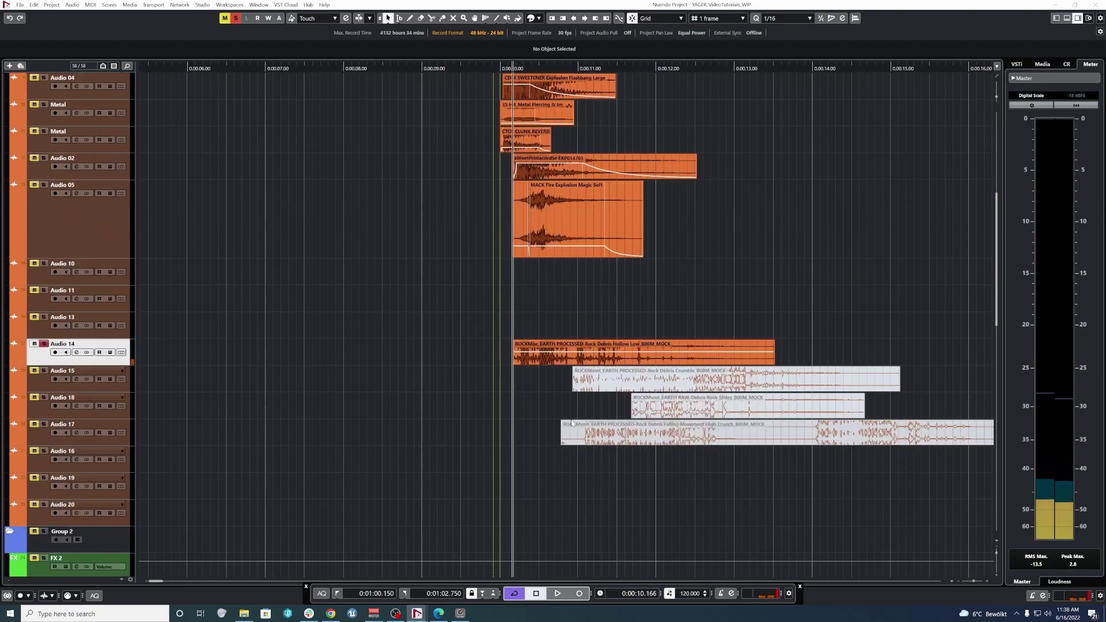
click(646, 381)
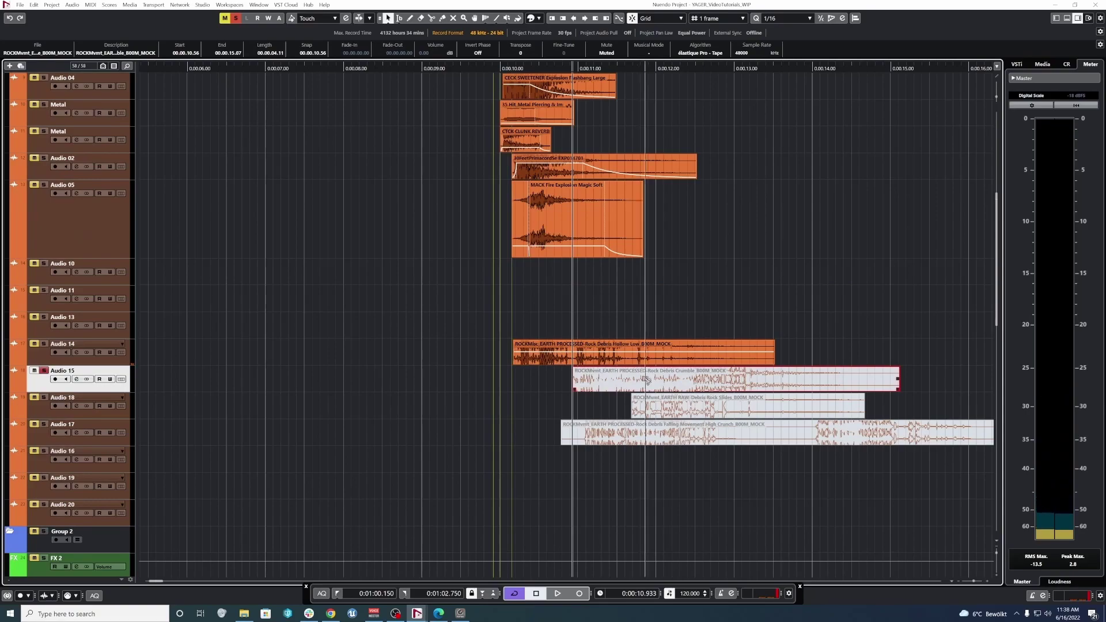
key(shift+u)
key(space)
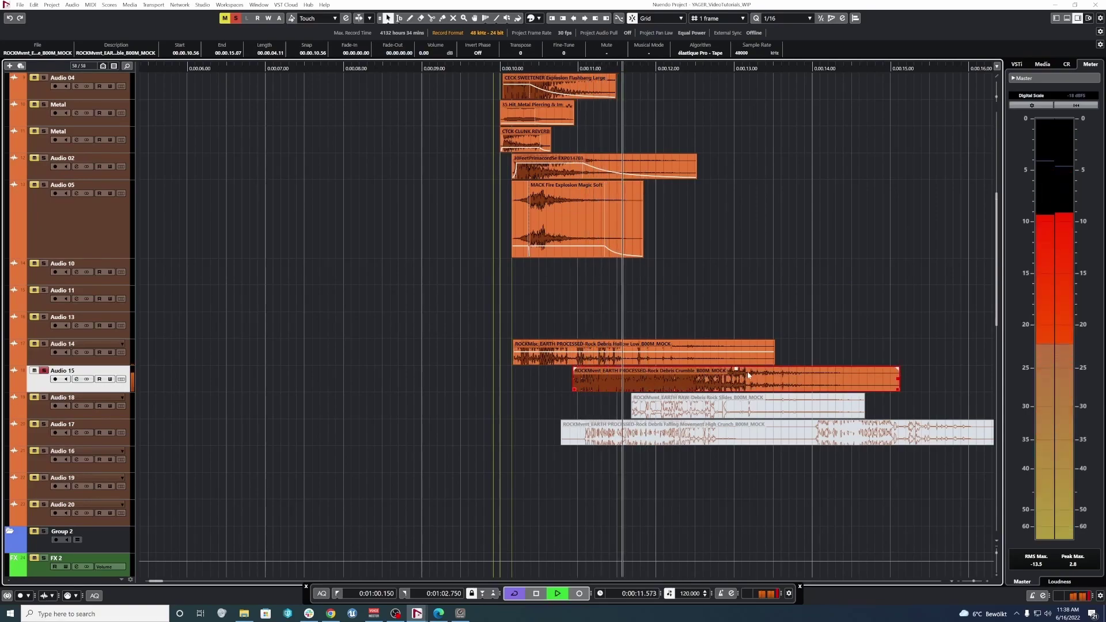
key(space)
scroll(683, 379, down, 10)
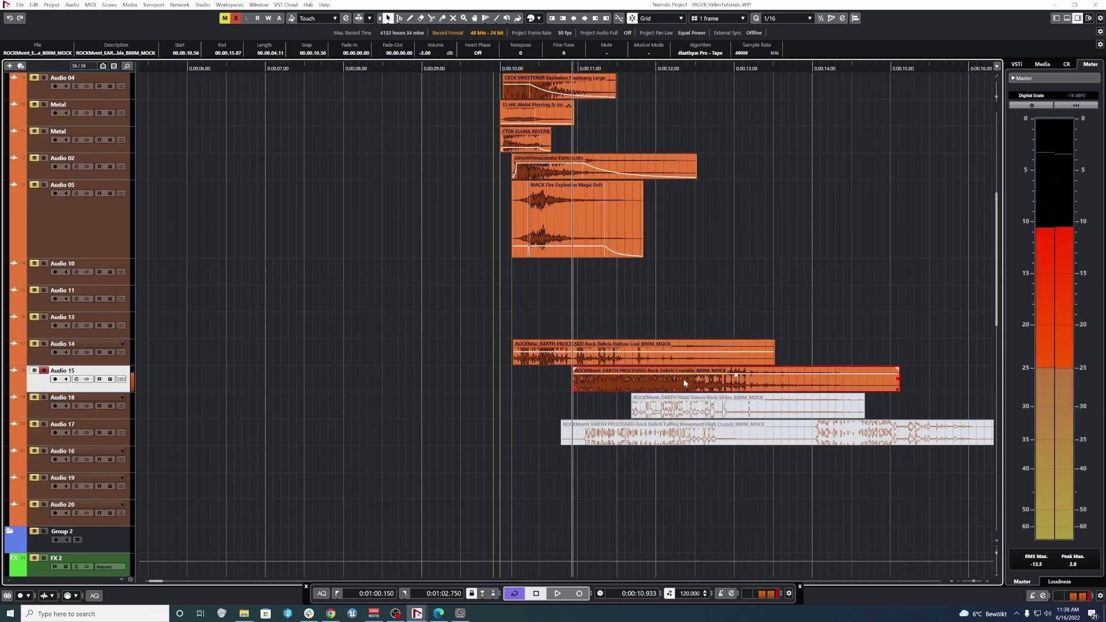
Step: Lower the volume of the crumble debris excerpt on Audio 15 to -18 dB while auditioning it soloed
key(space)
scroll(686, 380, down, 8)
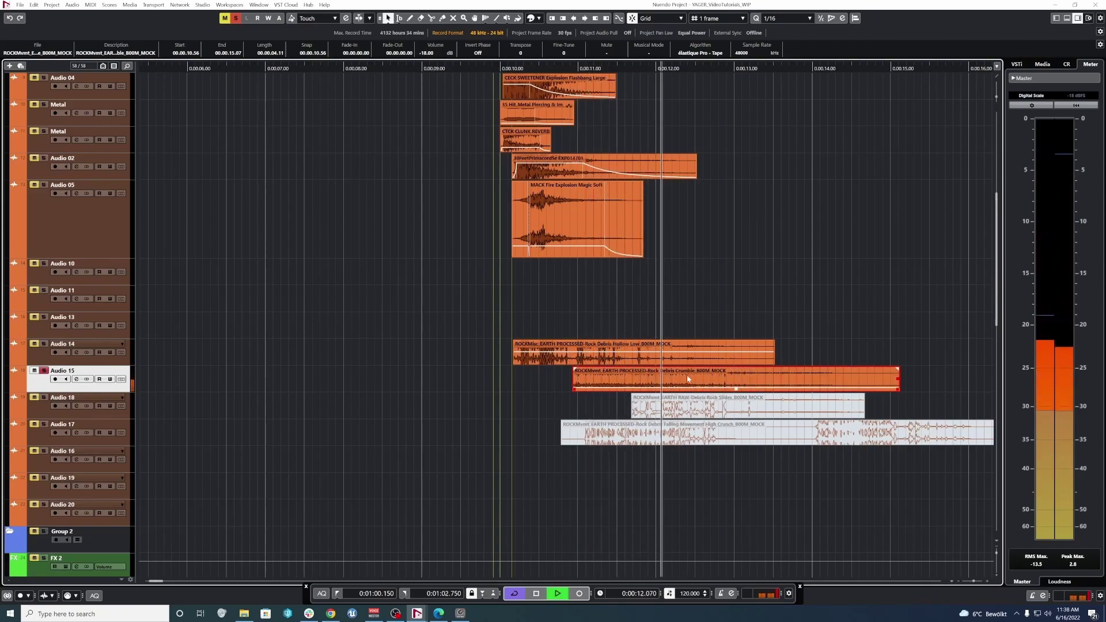
key(space)
scroll(685, 380, up, 5)
key(space)
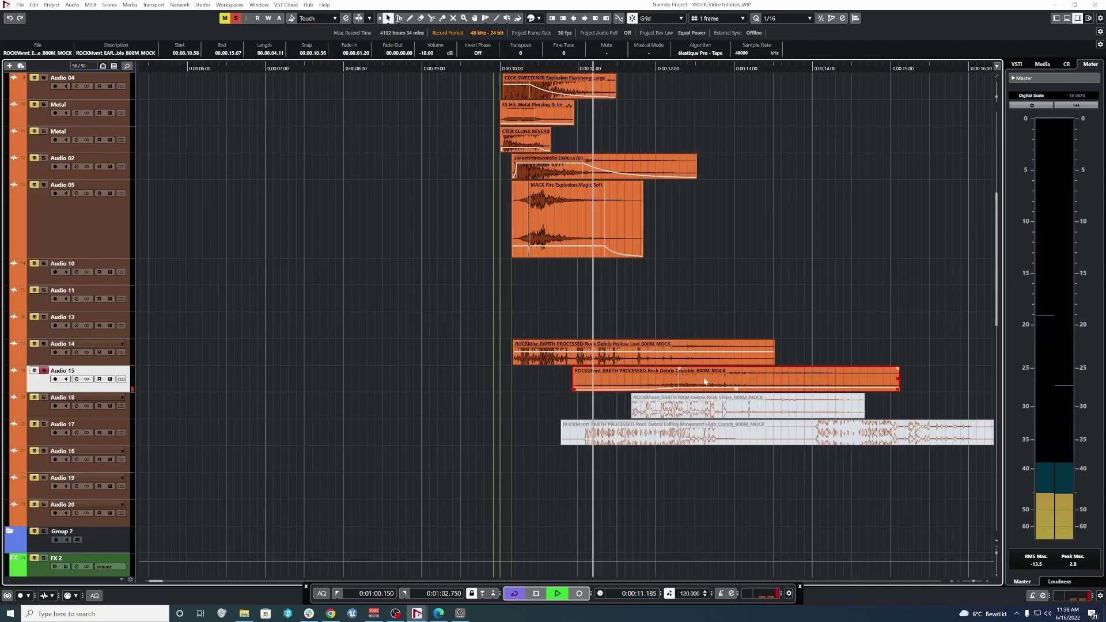
key(space)
Step: Move the crumble debris excerpt on Audio 15 to 0:00:10.10 and audition it together with the hollow low debris on Audio 14
drag(670, 389, 612, 390)
key(shift+Up)
key(space)
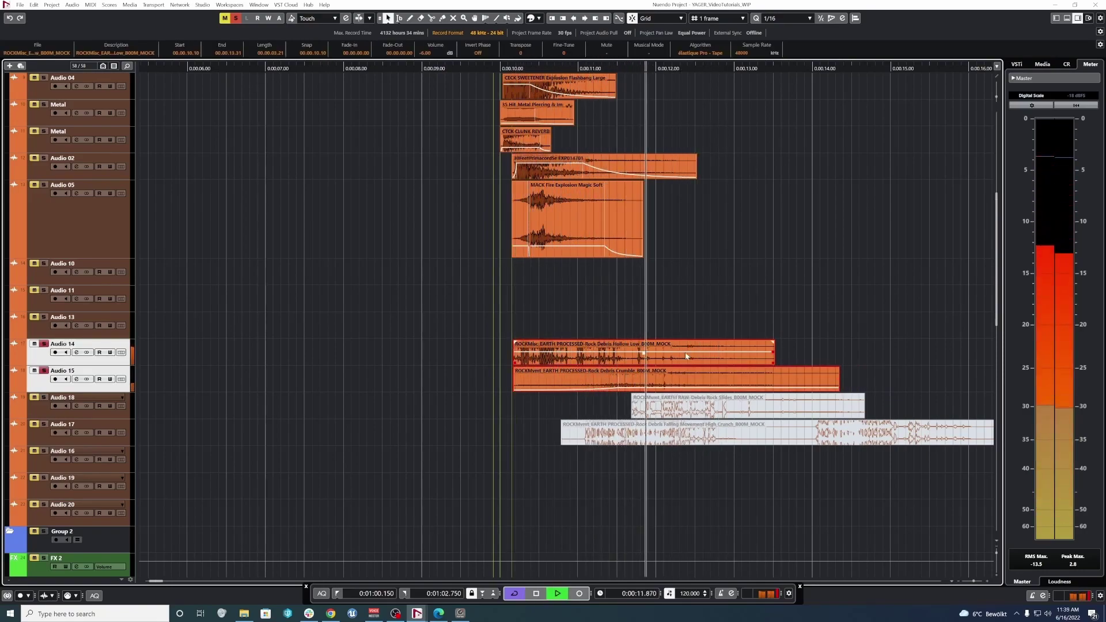
key(space)
Step: Move the hollow low debris excerpt on Audio 14 to start at 0:00:10.19
key(Down)
key(Up)
drag(532, 352, 544, 351)
Step: Unmute the rock slides excerpt on Audio 18 and audition it soloed
key(Down)
key(Down)
key(shift+u)
key(s)
key(space)
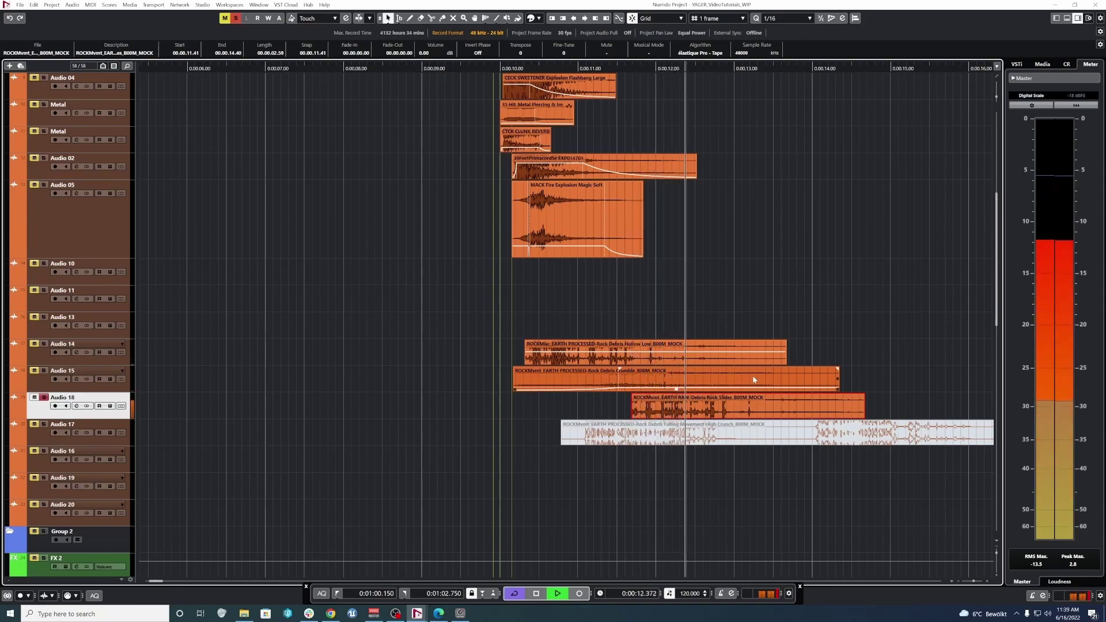
Step: Audition the hollow low and rock slides excerpts in turn, and move the rock slides excerpt on Audio 18 to 0:00:10.23
click(606, 360)
key(space)
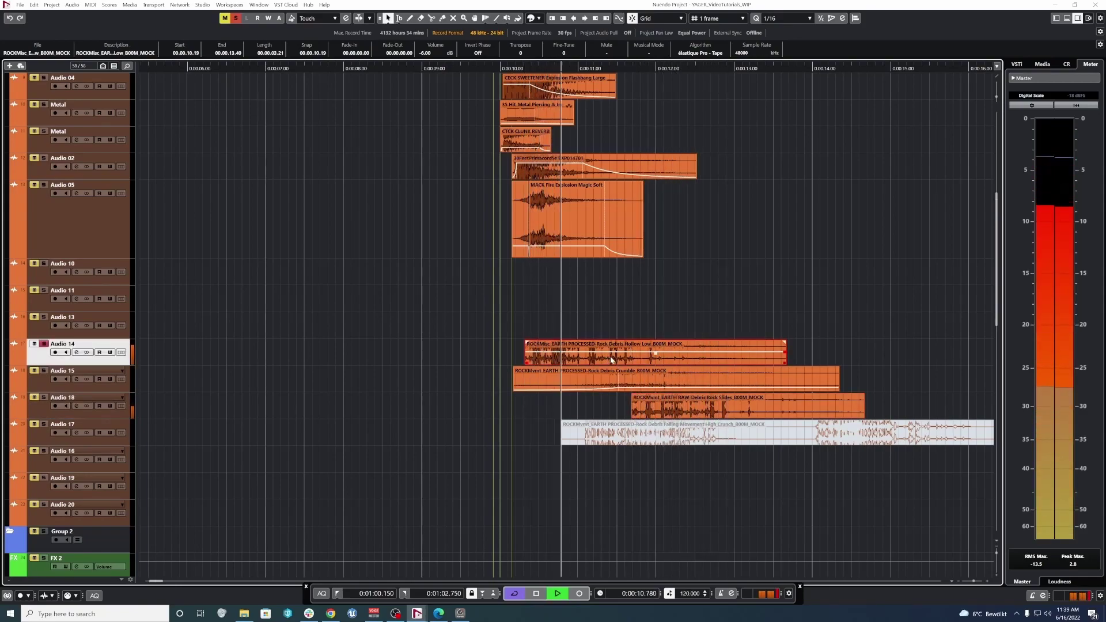
key(space)
click(671, 405)
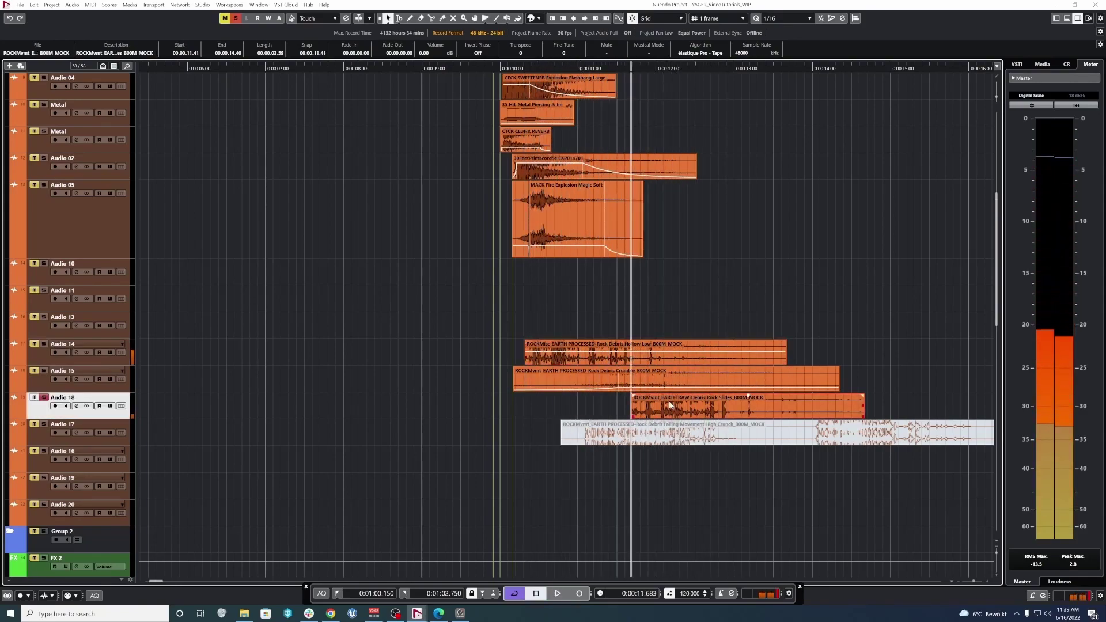
key(space)
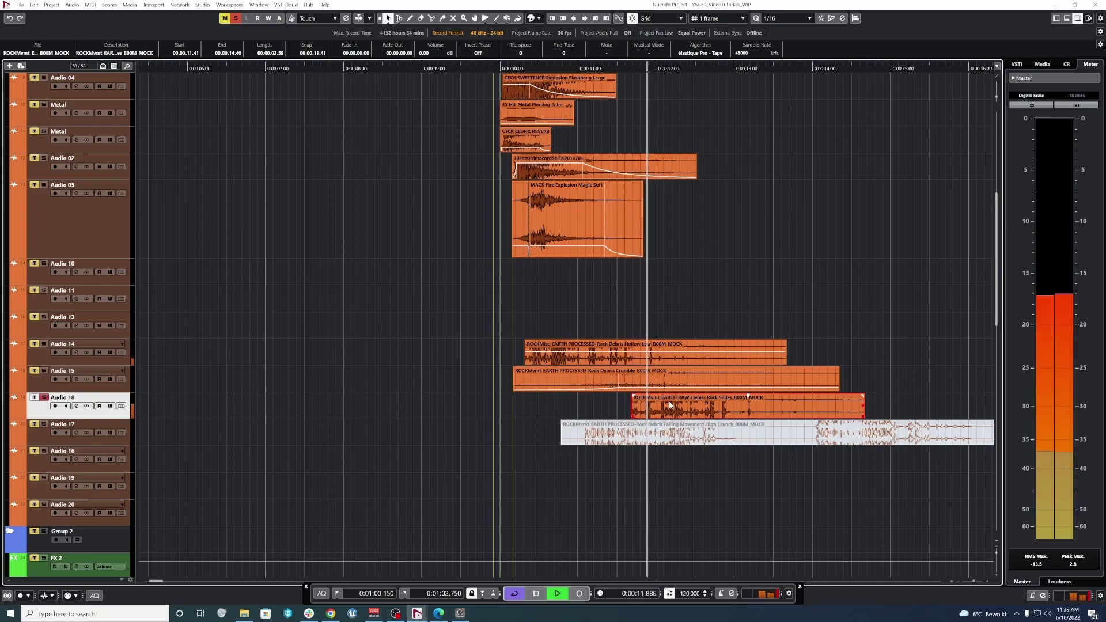
click(637, 358)
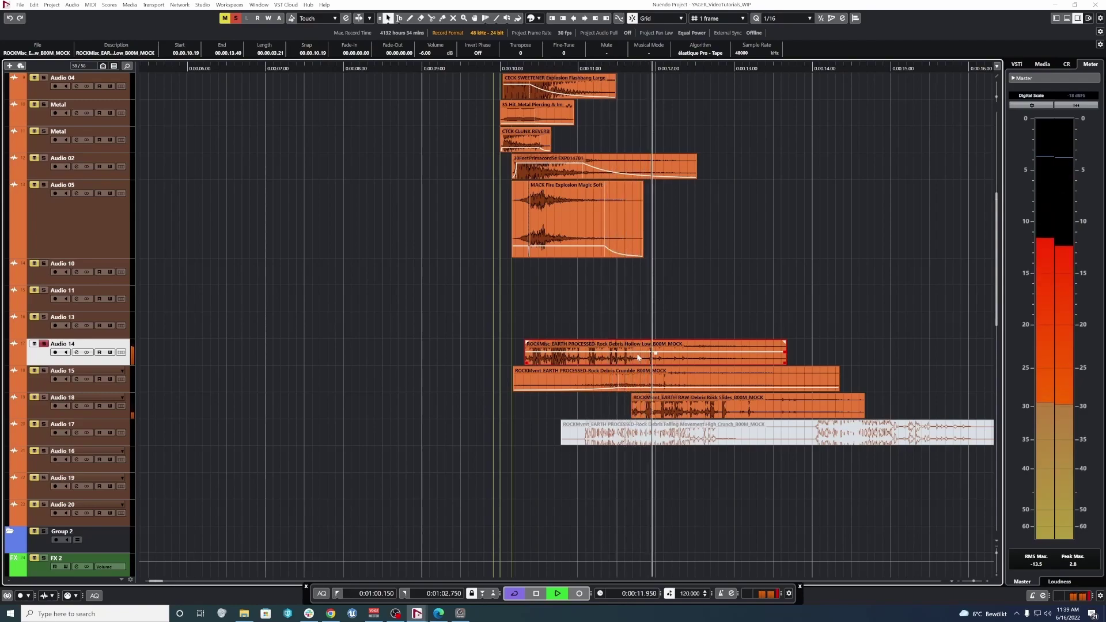
click(694, 403)
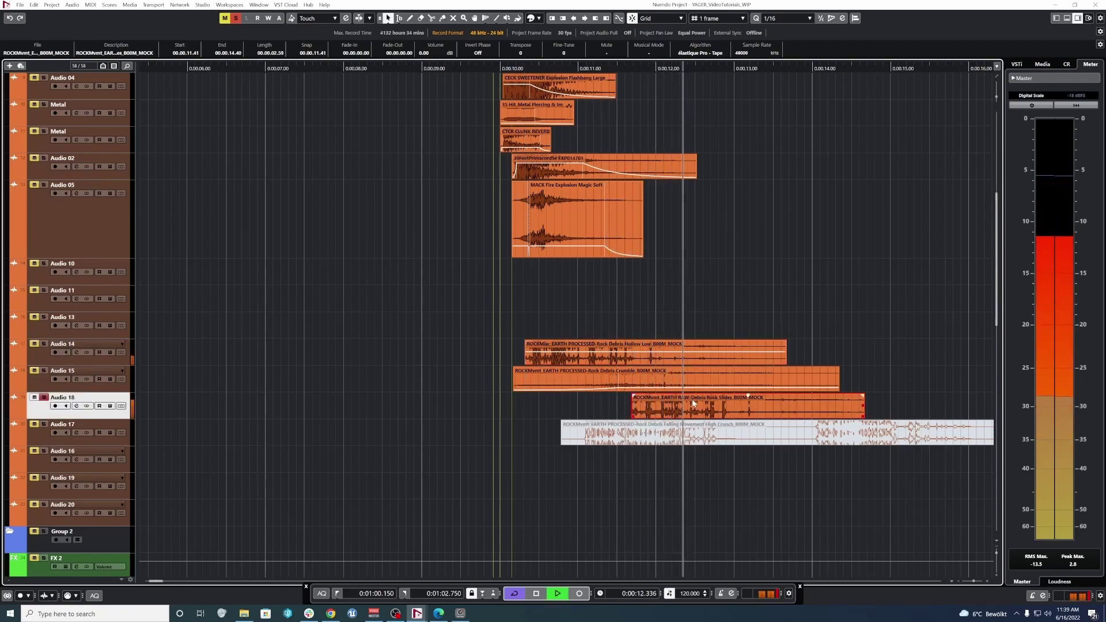
key(space)
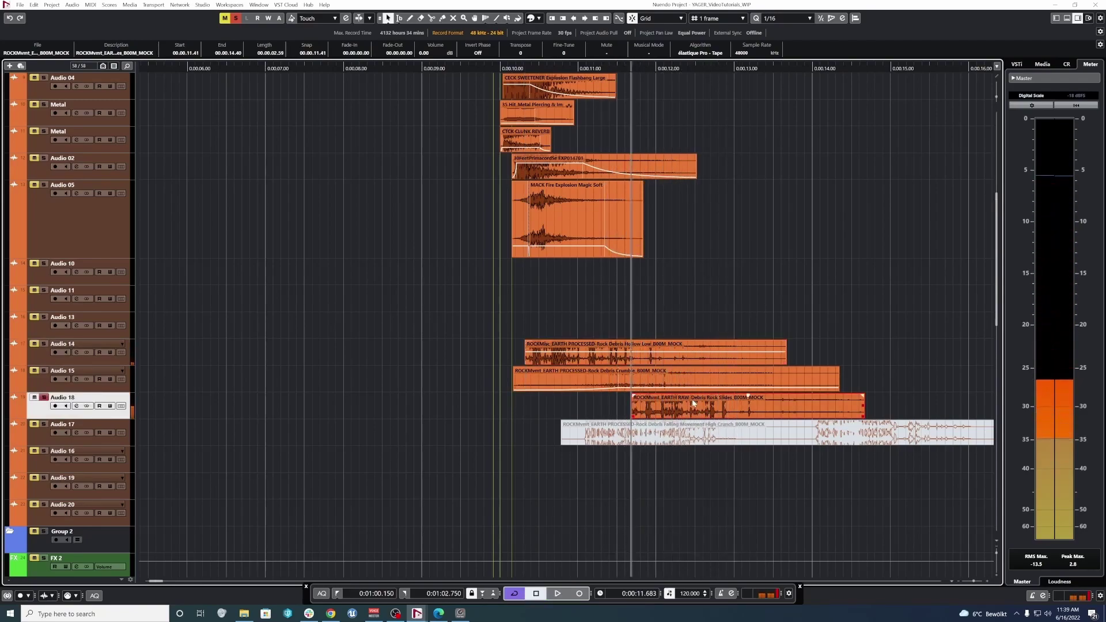
drag(682, 411, 580, 411)
Step: Mute the hollow low debris excerpt and reorder its track, Audio 14, to sit below Audio 17
click(557, 357)
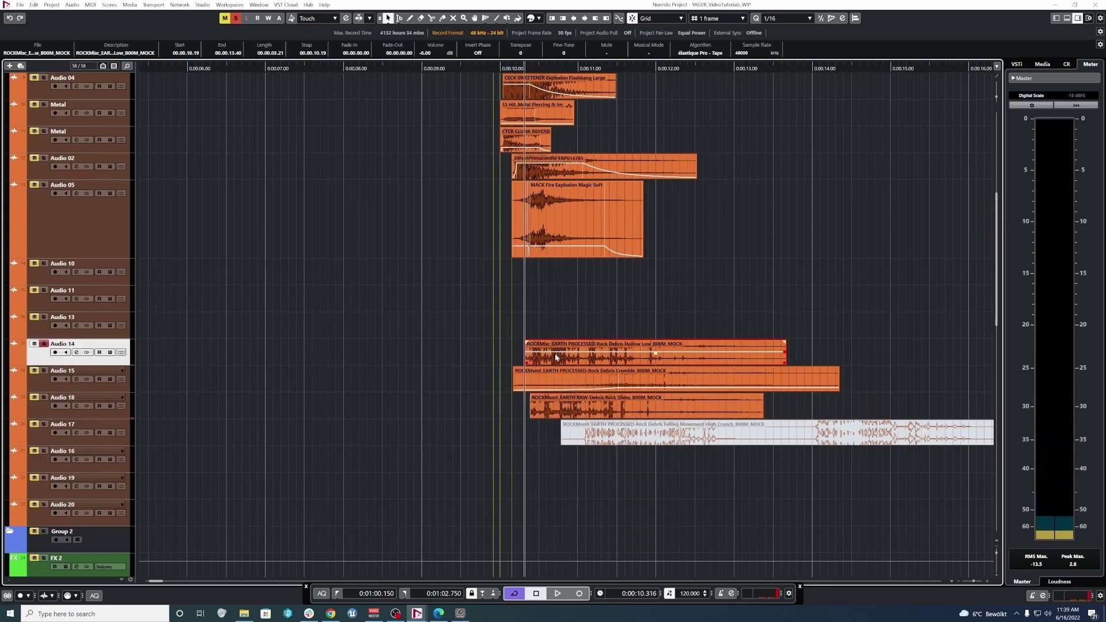
key(shift+m)
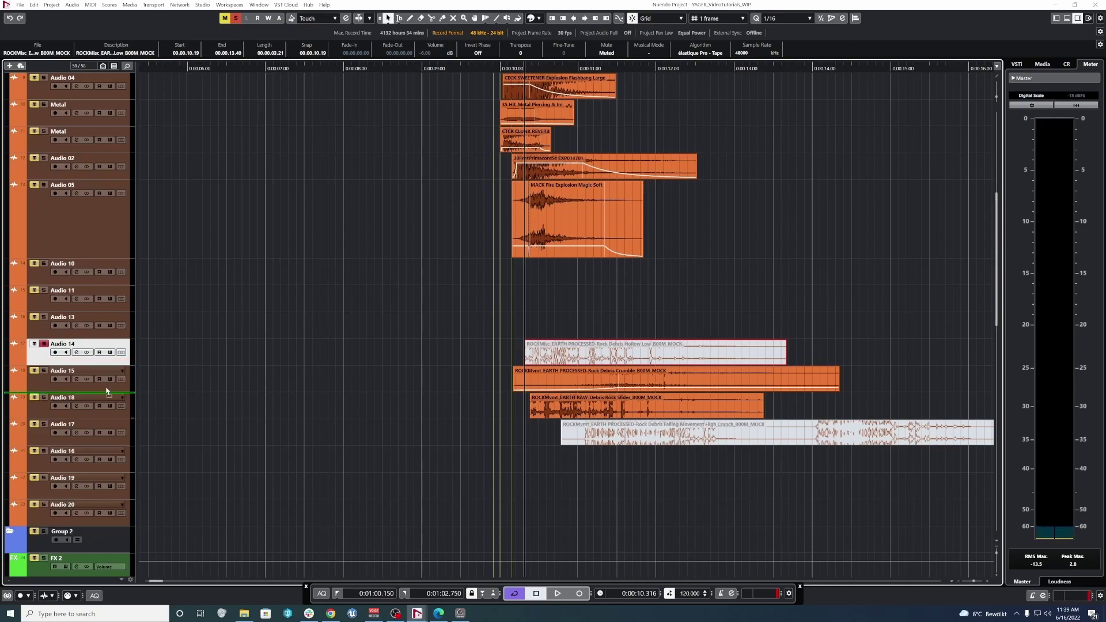
drag(103, 436, 506, 439)
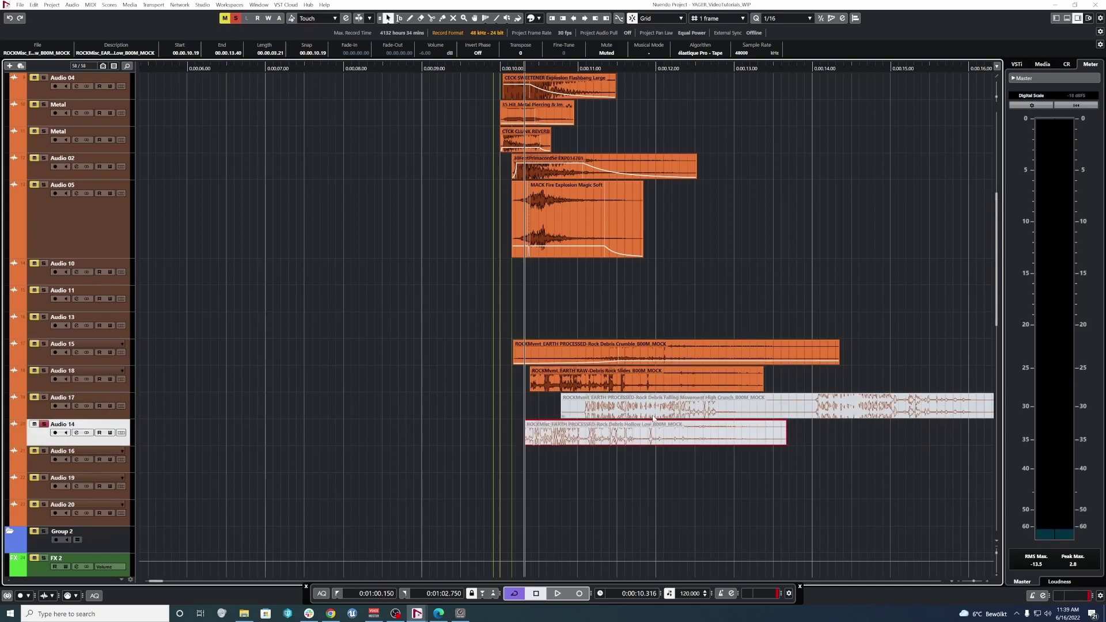
Step: Unmute the falling movement high crunch excerpt on Audio 17 and audition it soloed
click(642, 415)
key(shift+u)
key(space)
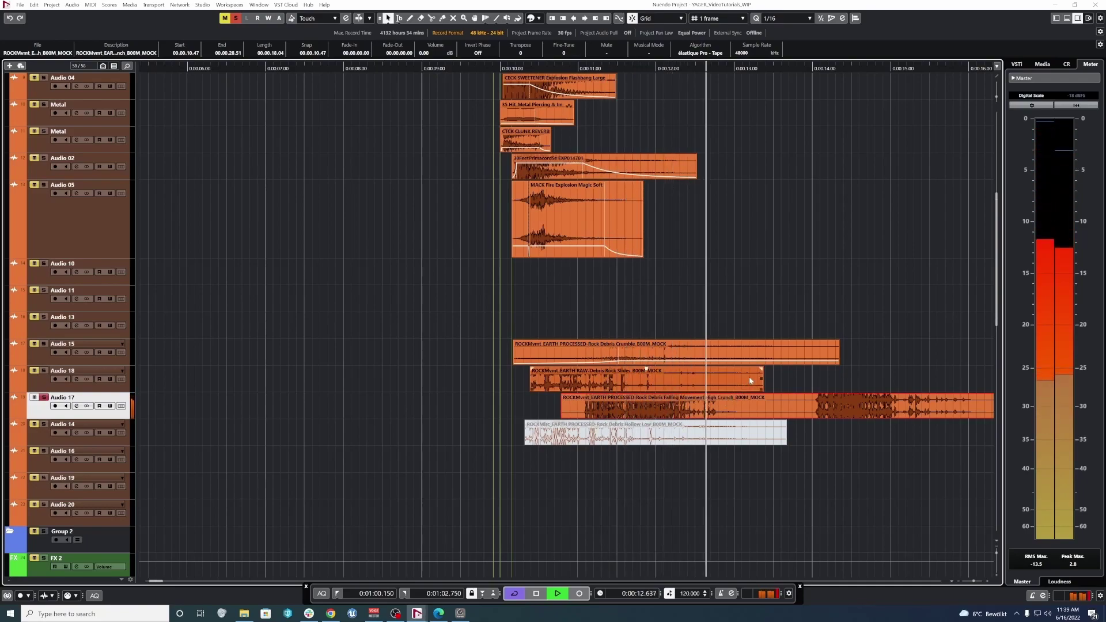
Step: Split the high crunch excerpt on Audio 17 at 0:00:13.48 and move the second part to 0:00:14.52
alt+click(799, 409)
key(space)
drag(831, 409, 916, 409)
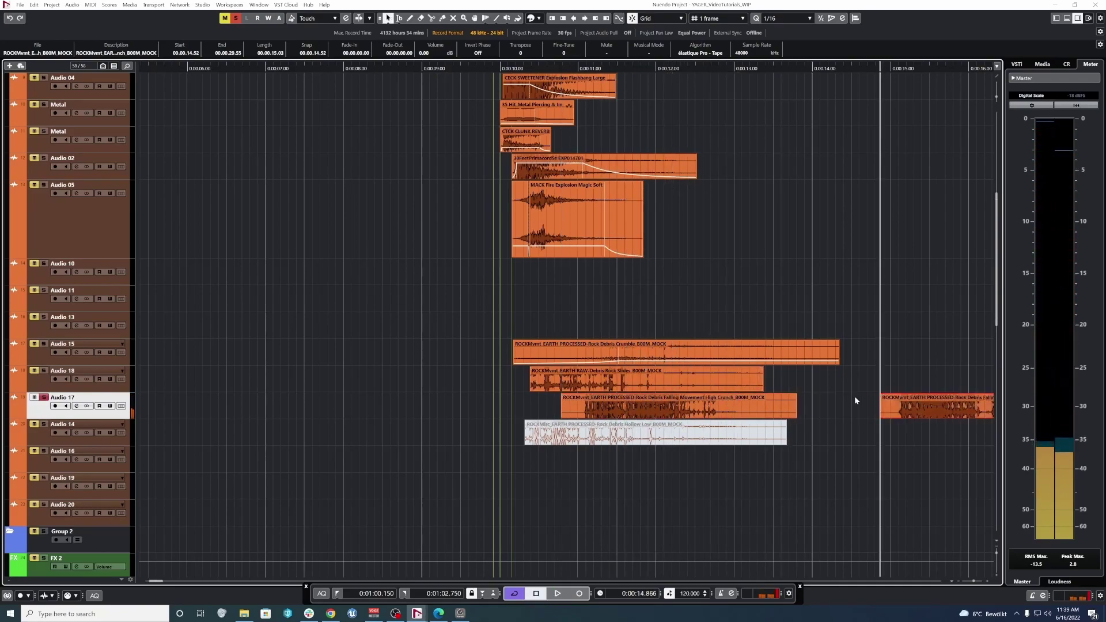
Step: Lower the first high crunch part on Audio 17 to -7 dB, and audition the rock slides and crumble excerpts separately
scroll(852, 406, down, 2)
click(769, 410)
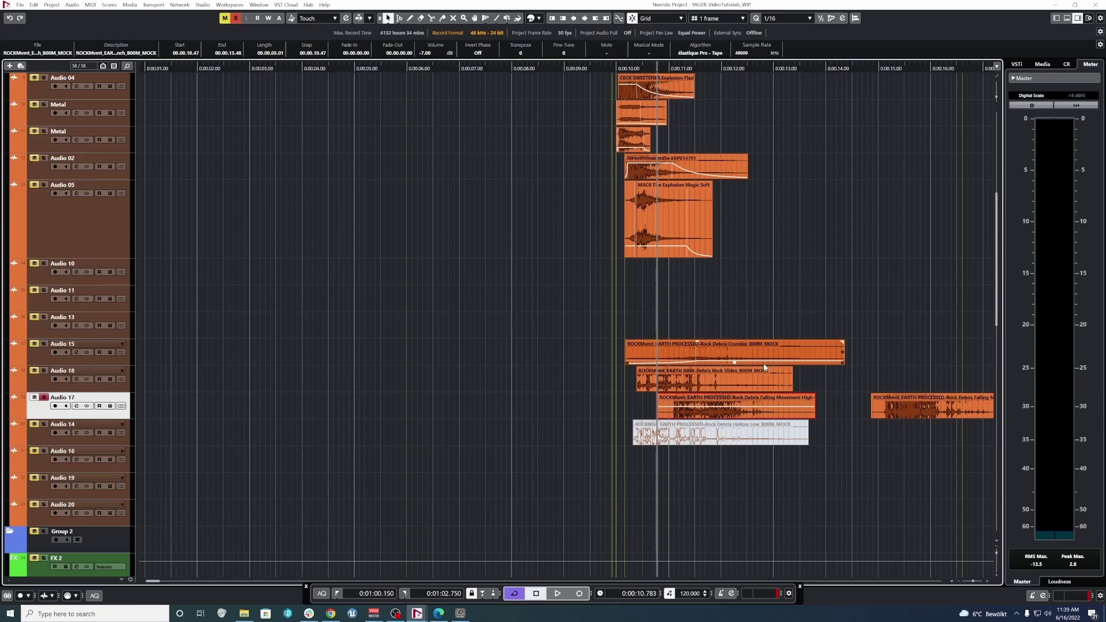
click(638, 377)
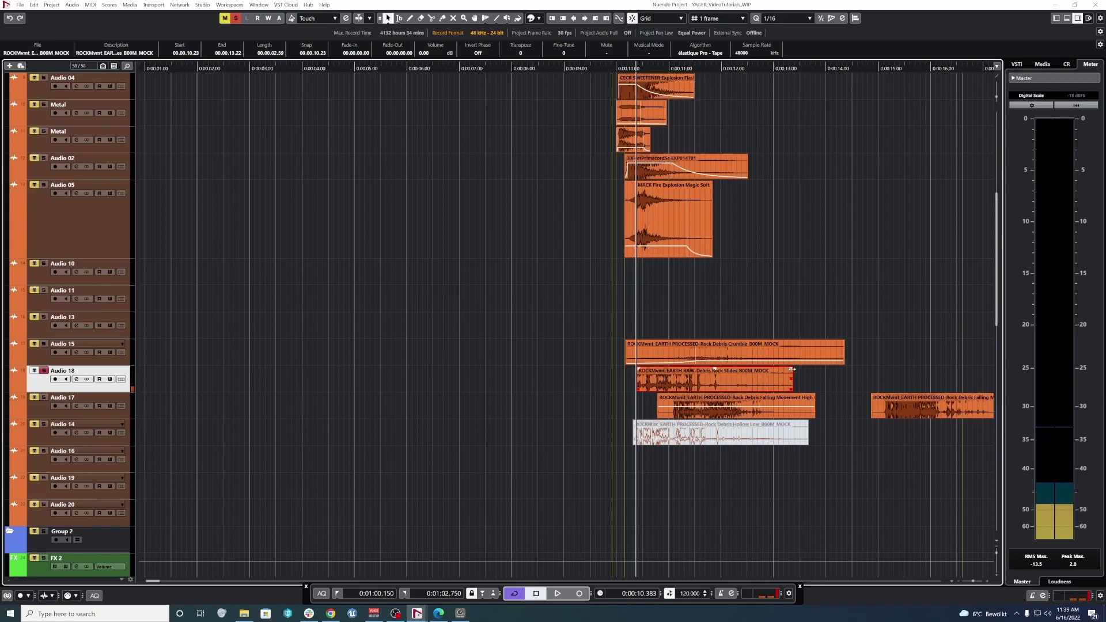
click(707, 361)
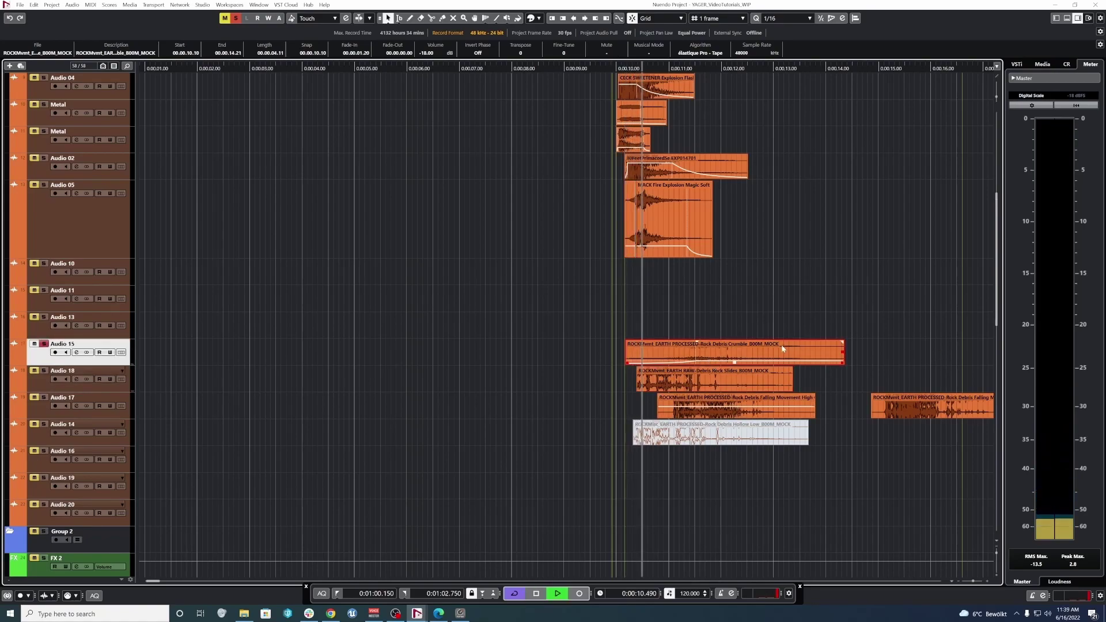
key(space)
Step: Give the crumble excerpt a 0:00:00.55 fade-in, -13 dB volume and a 0:00:10.22 start, with the rock slides starting just ahead of it
drag(696, 342, 677, 354)
click(669, 382)
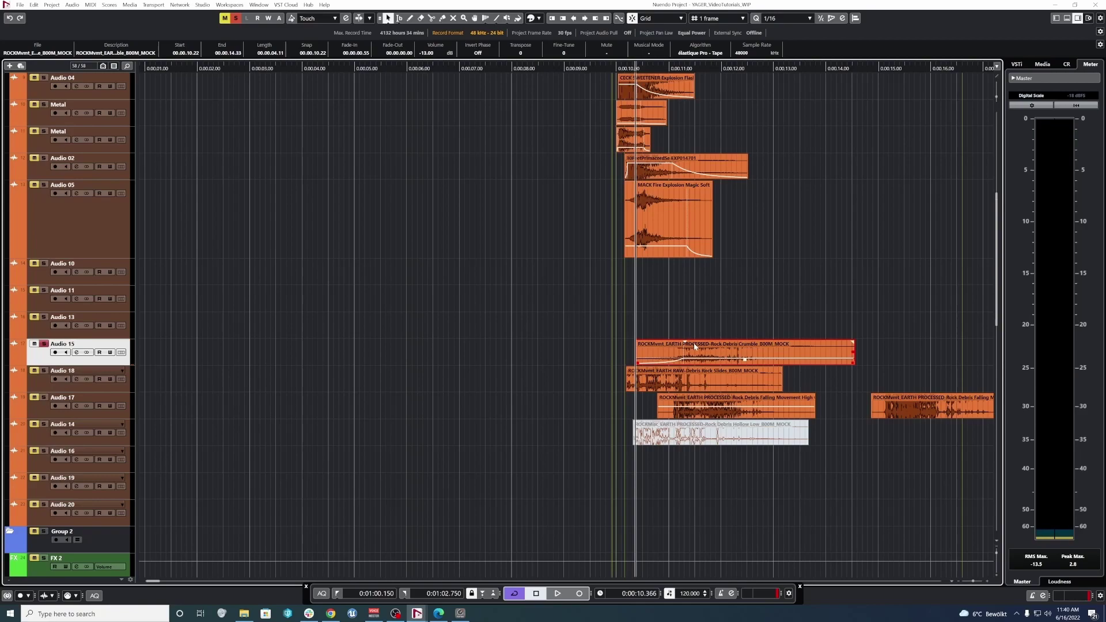
Step: Select the crumble and rock slides excerpts on Audio 15 and Audio 18 and audition them soloed together
drag(582, 344, 675, 389)
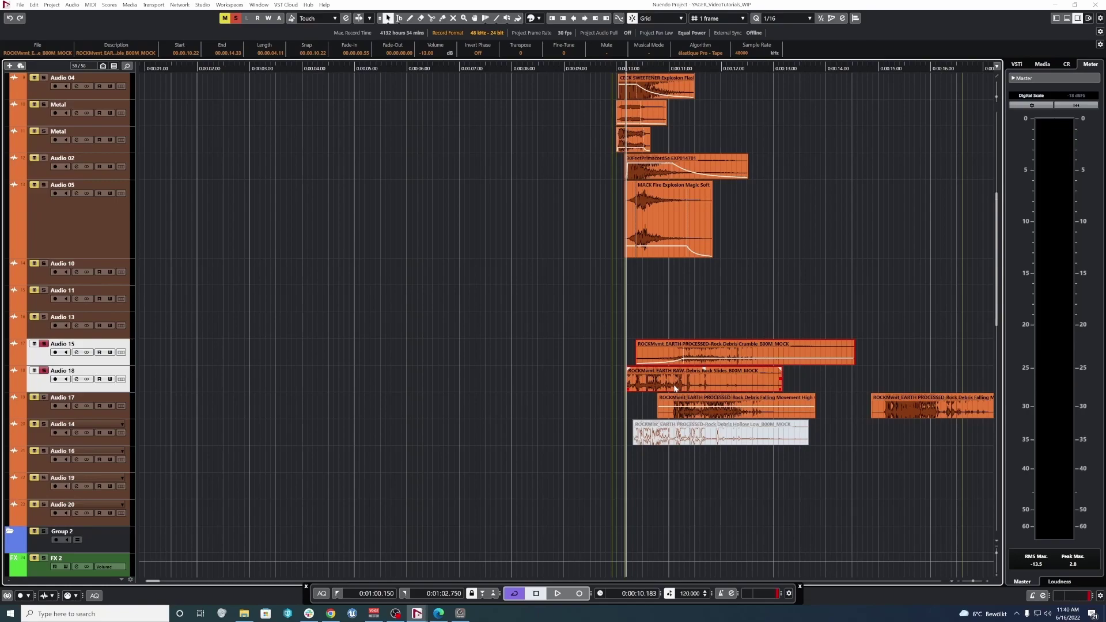
key(space)
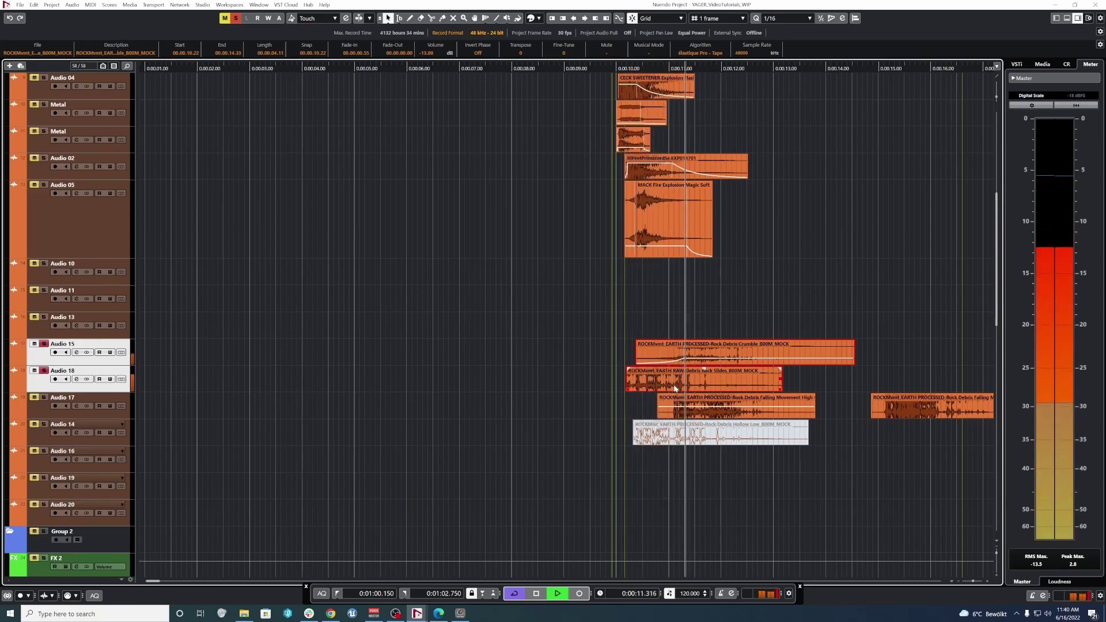
key(space)
key(space)
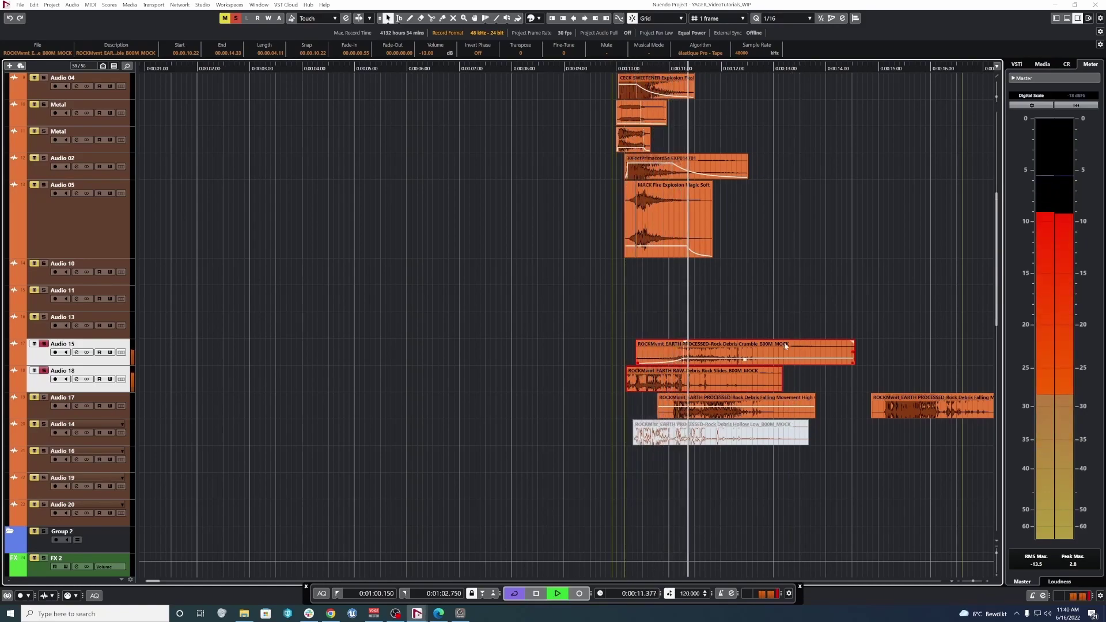
Step: Lower the first high crunch part on Audio 17 to -23 dB, move it slightly earlier and audition it with the other debris layers
click(725, 403)
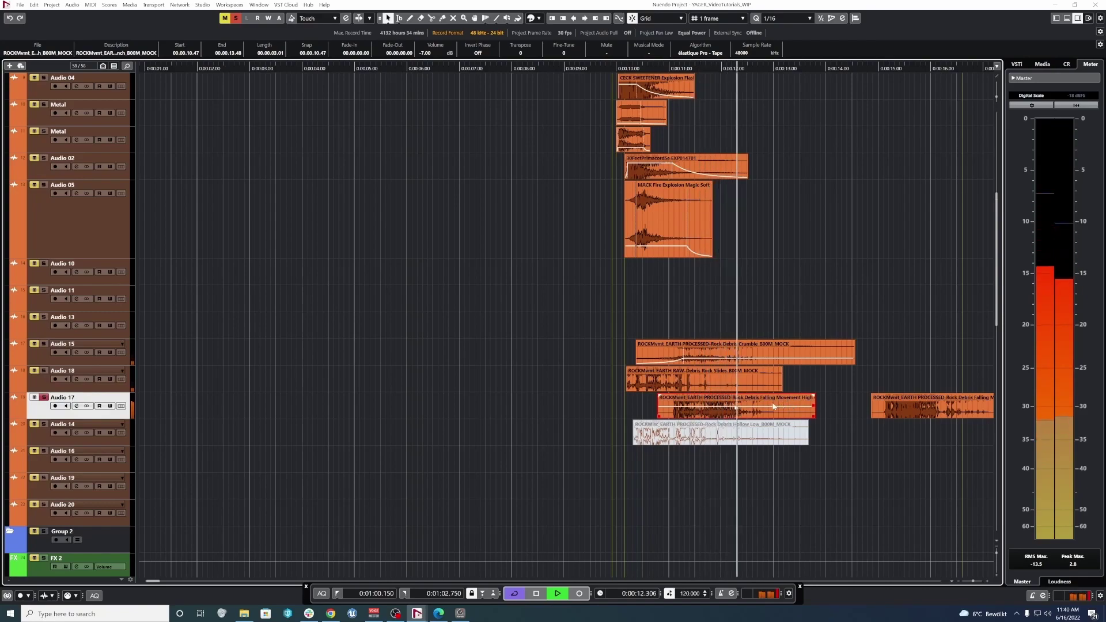
key(space)
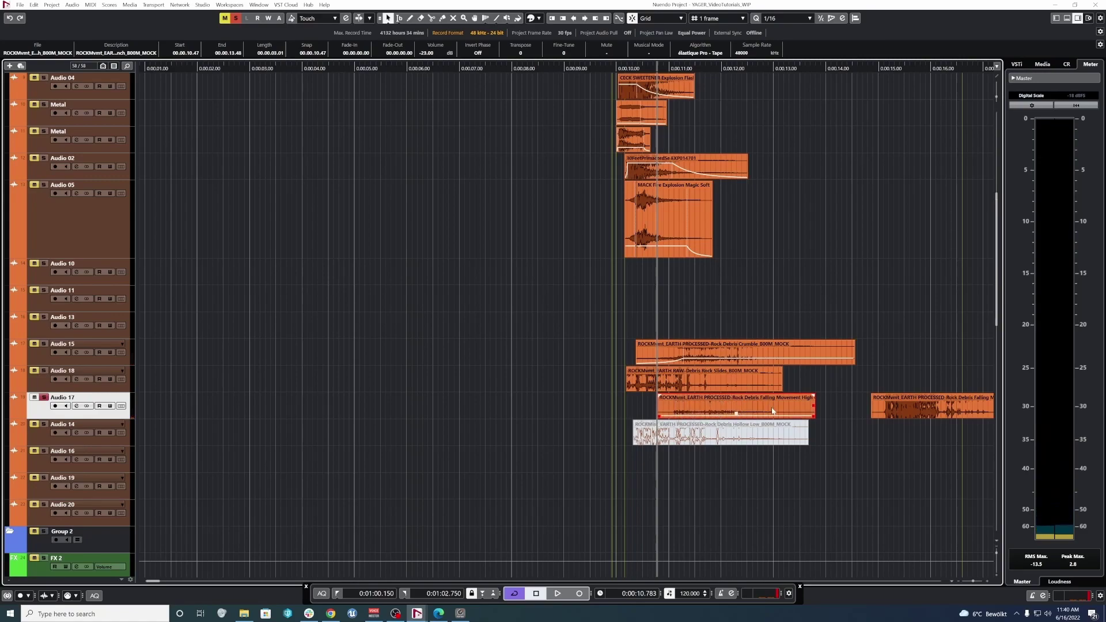
drag(544, 332, 782, 411)
drag(782, 412, 800, 393)
key(space)
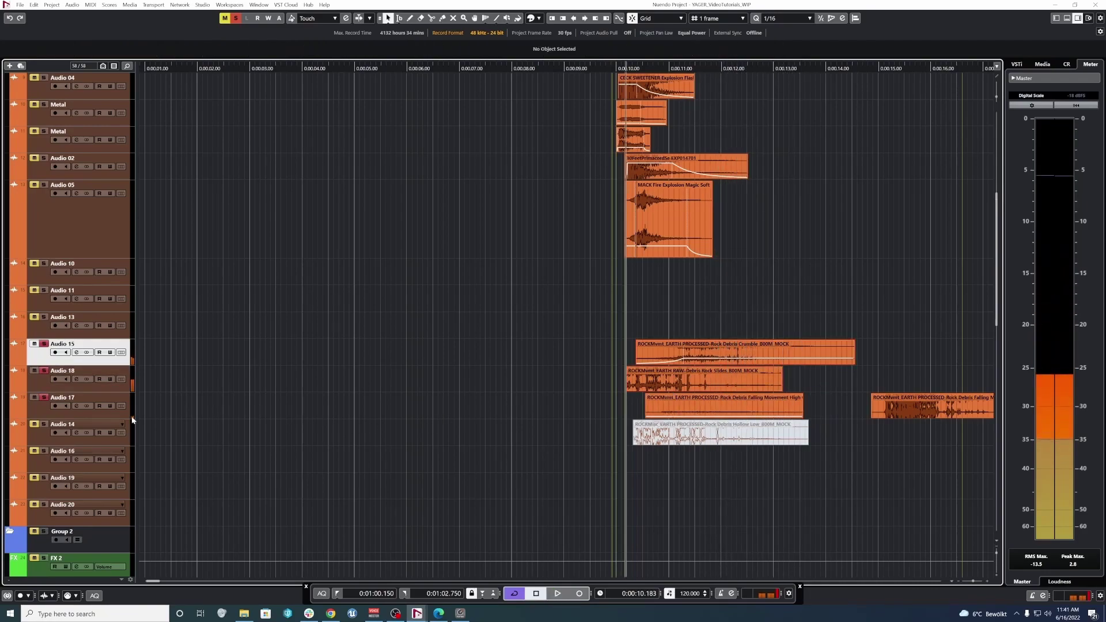
click(45, 410)
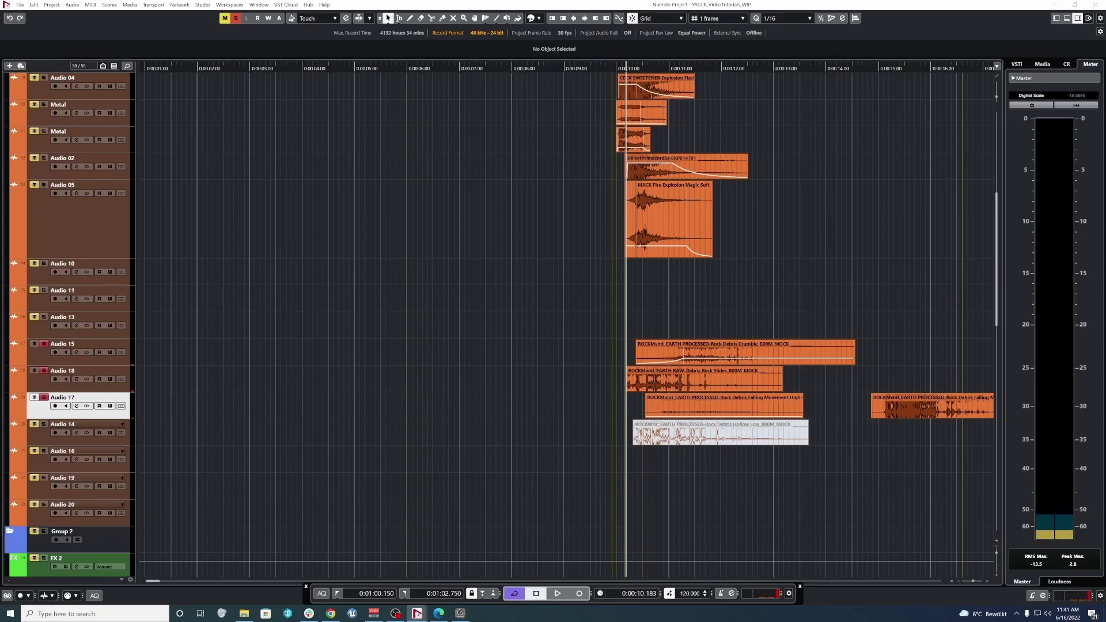
Step: Open the Pro-Q 3 on Audio 14, set its low cut to 60 Hz and audition the debris layers
key(F3)
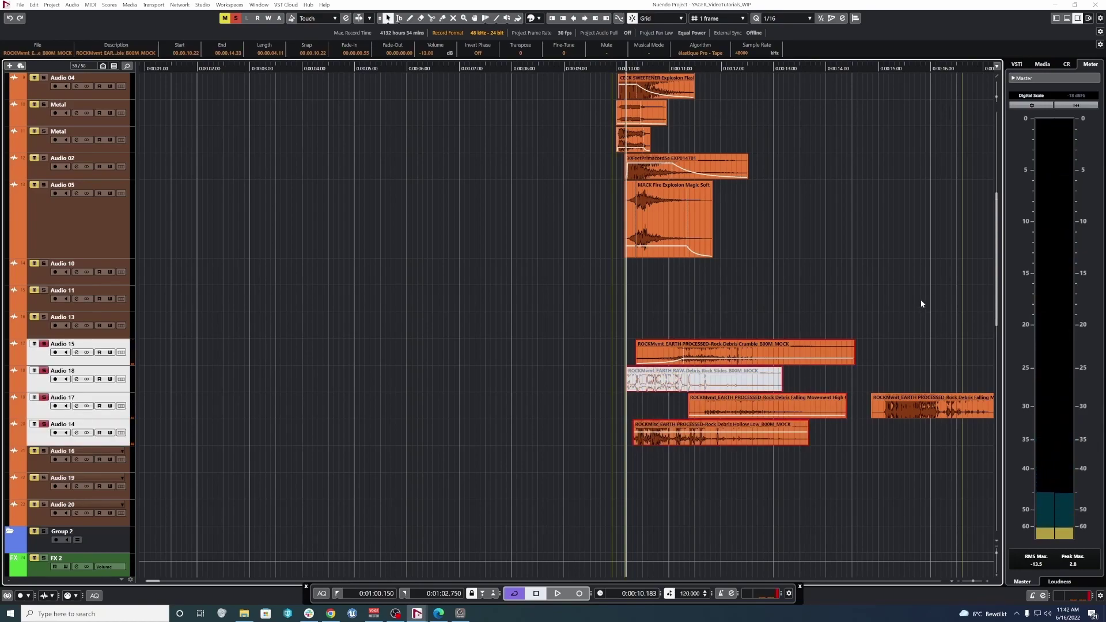
drag(1105, 229, 831, 229)
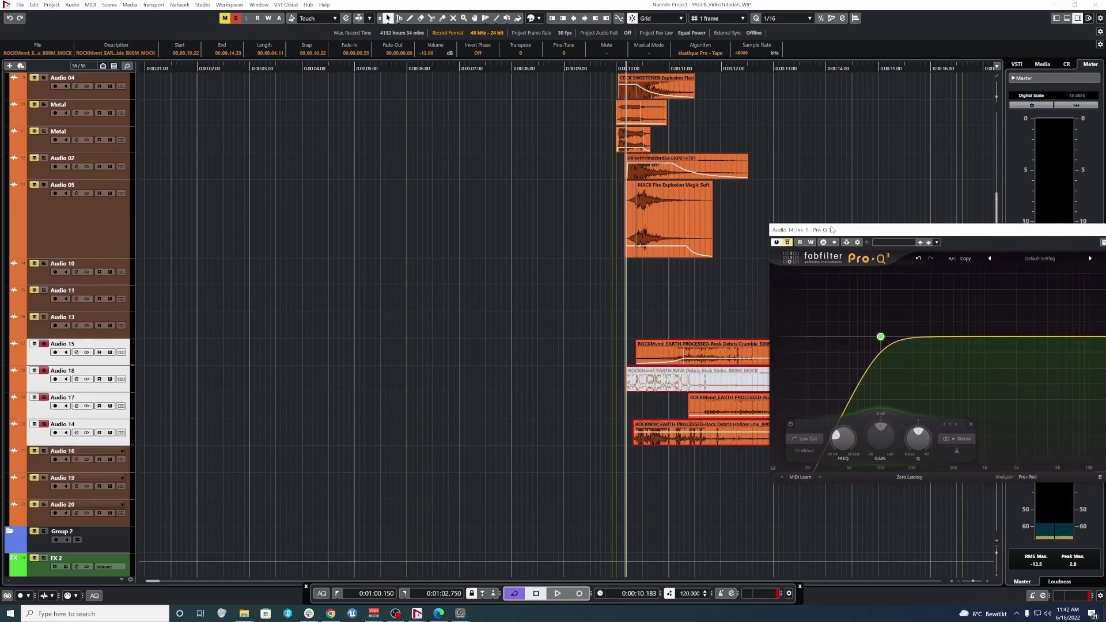
drag(880, 336, 847, 336)
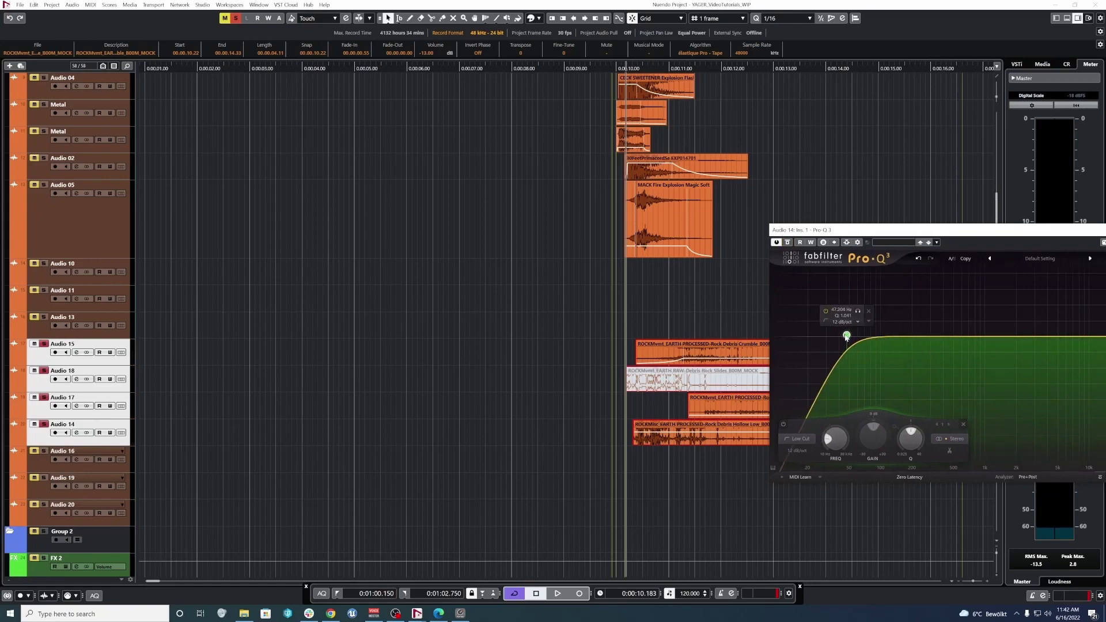
text(60)
key(Return)
key(space)
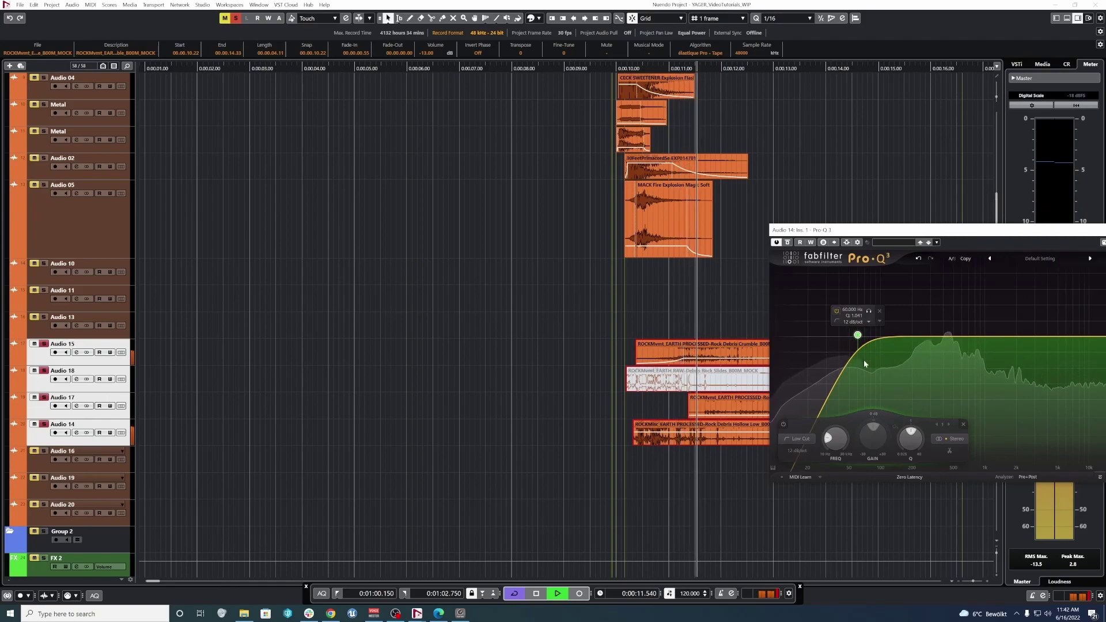
key(space)
Step: Add a low shelf band with reduced gain to Audio 14's equalizer and lower the low cut to about 34 Hz
double_click(885, 339)
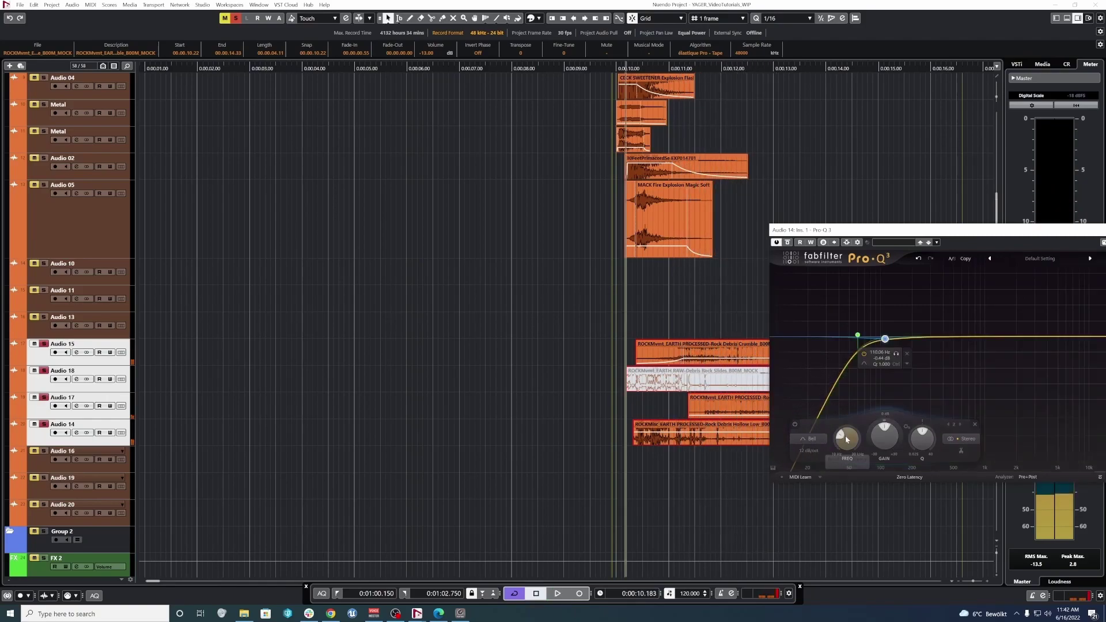
click(812, 439)
click(811, 365)
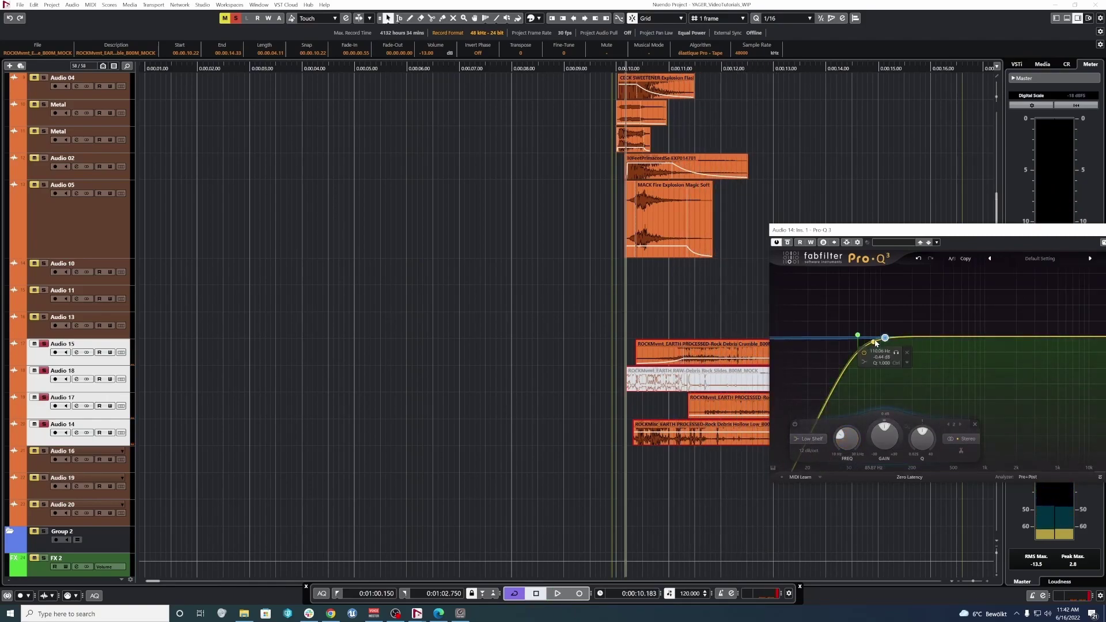
drag(885, 338, 831, 334)
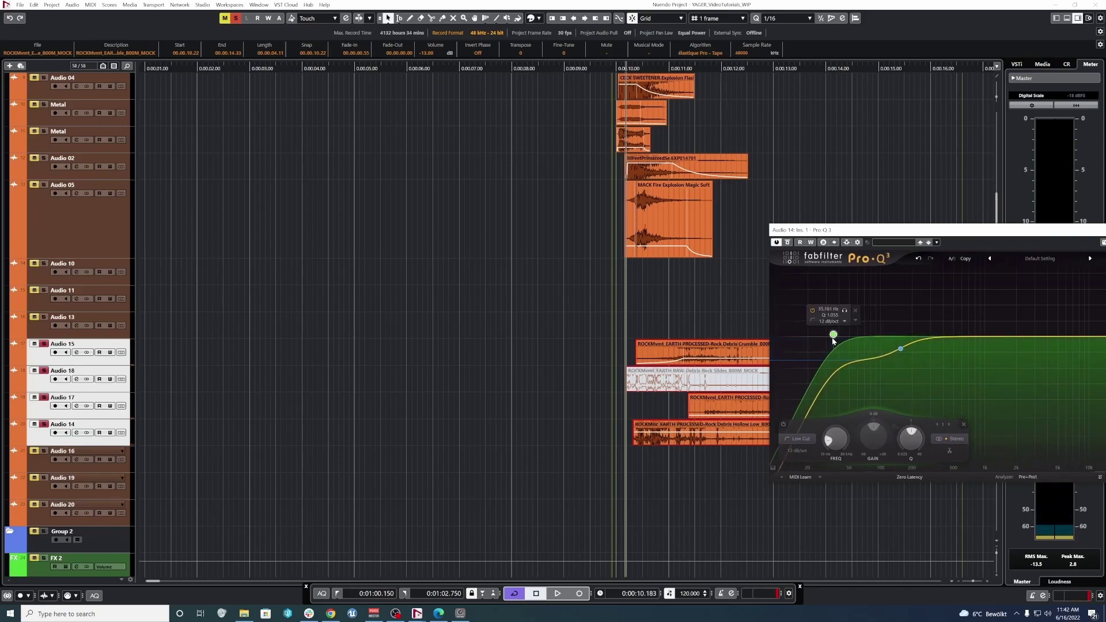
drag(900, 349, 899, 355)
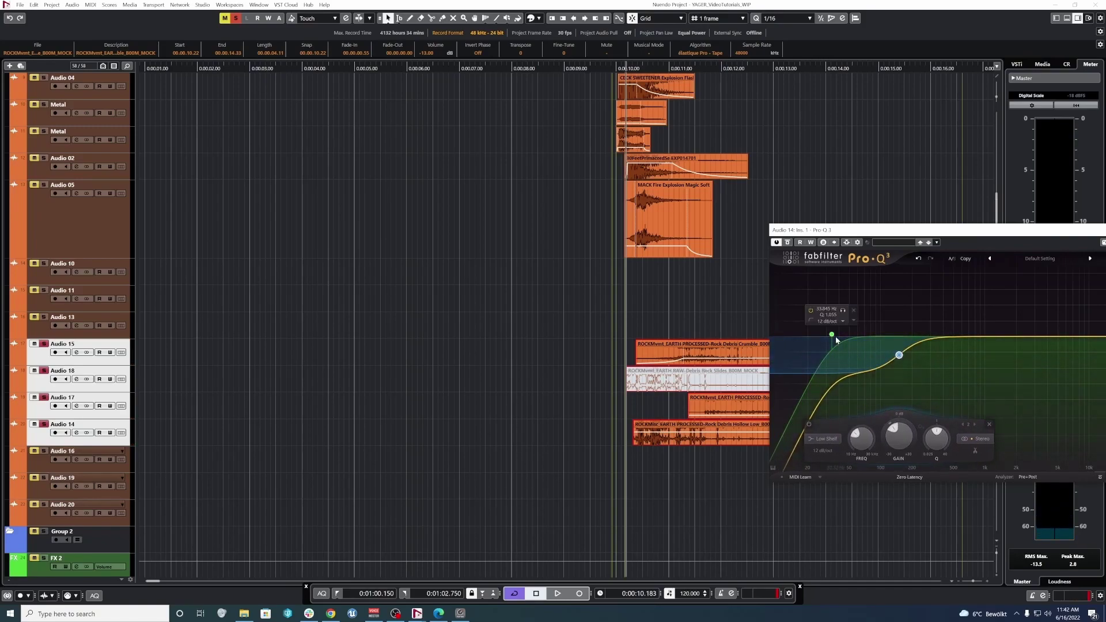
Step: Fine-tune the low cut and the low shelf's frequency and gain in Audio 14's equalizer while auditioning the debris
drag(831, 334, 826, 333)
key(space)
drag(899, 356, 888, 358)
scroll(888, 358, up, 2)
key(space)
key(space)
drag(889, 436, 888, 427)
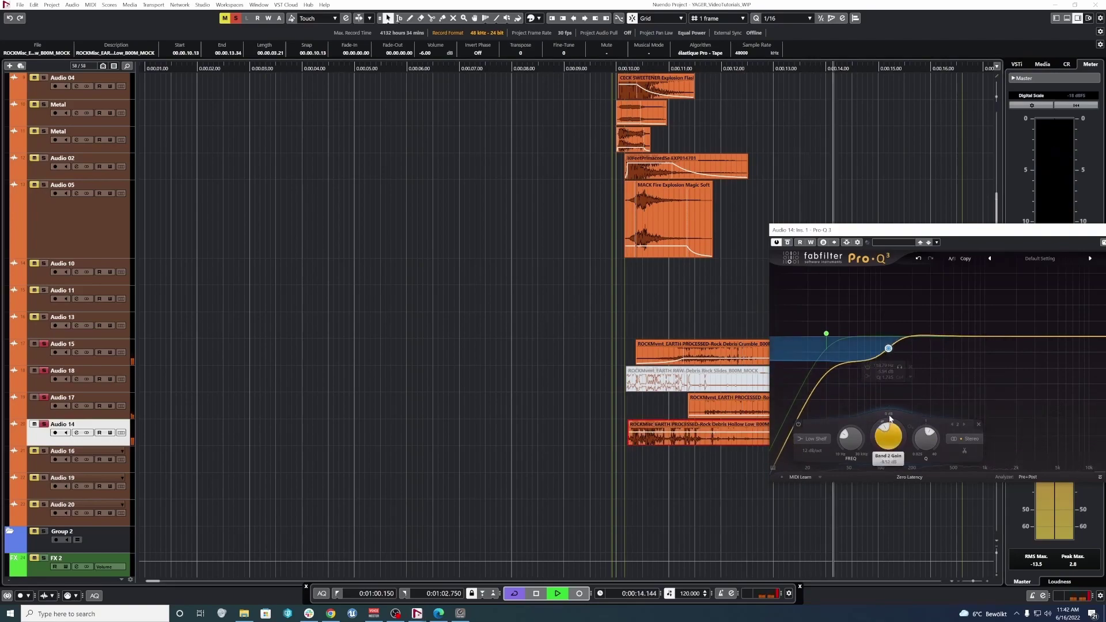
Step: Select the rock debris parts on Audio 14, 15, 17 and 18 and audition them together
key(space)
click(697, 379)
drag(683, 319, 747, 506)
key(space)
key(space)
key(g)
key(g)
click(425, 412)
drag(432, 461, 484, 326)
key(l)
key(space)
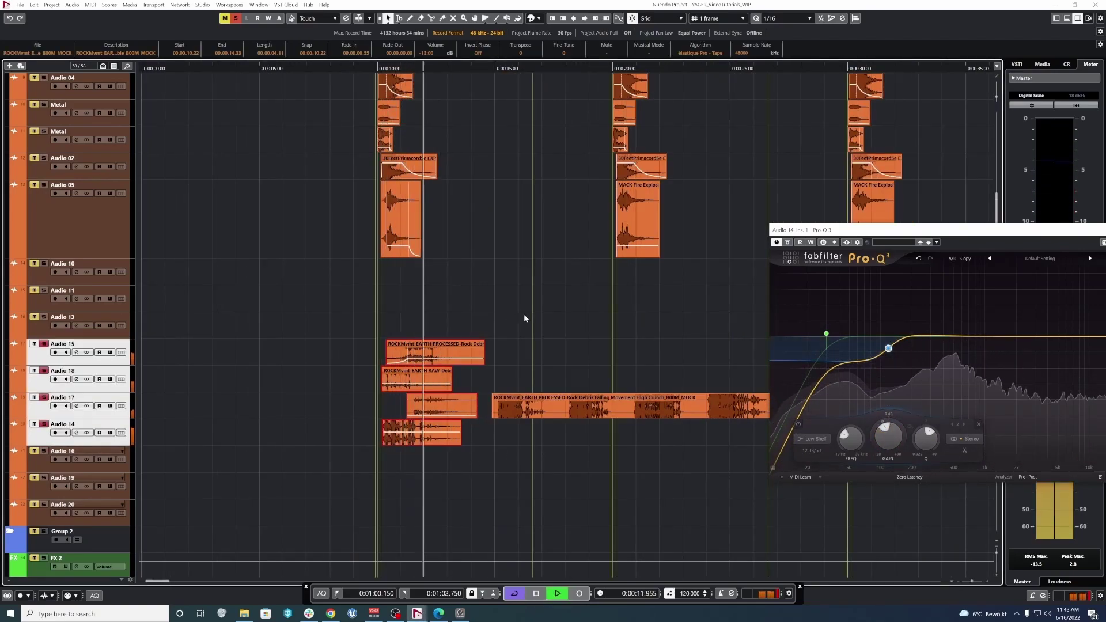
Step: Move the leftover high crunch part on Audio 17 away from the debris excerpts, to about 0:00:39
key(space)
click(520, 313)
key(g)
key(g)
key(g)
click(345, 410)
key(l)
drag(347, 409, 554, 409)
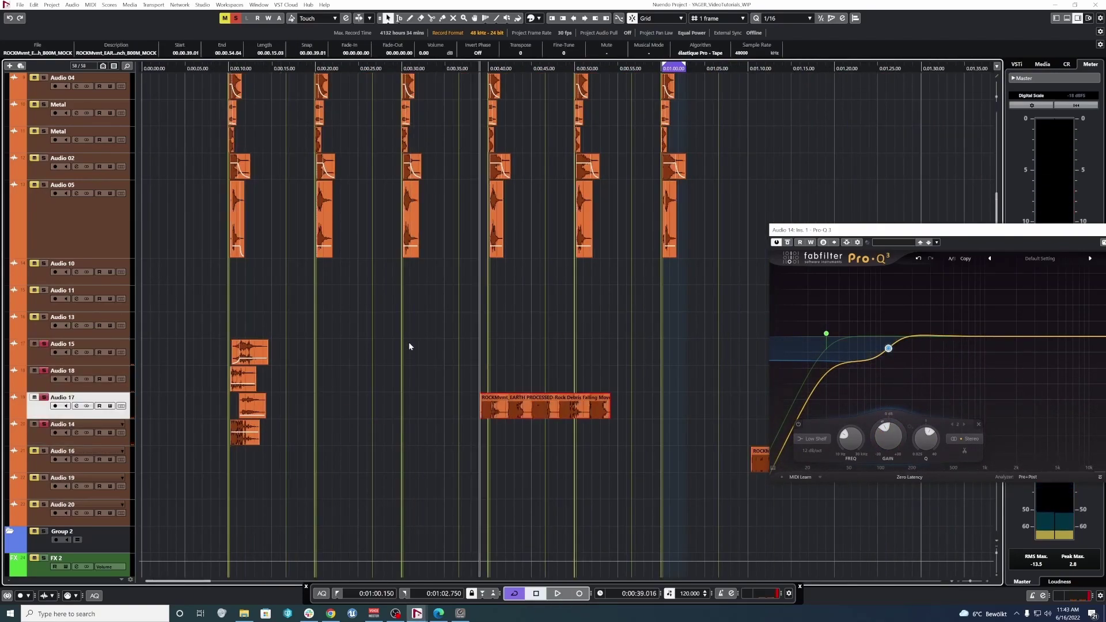
click(405, 358)
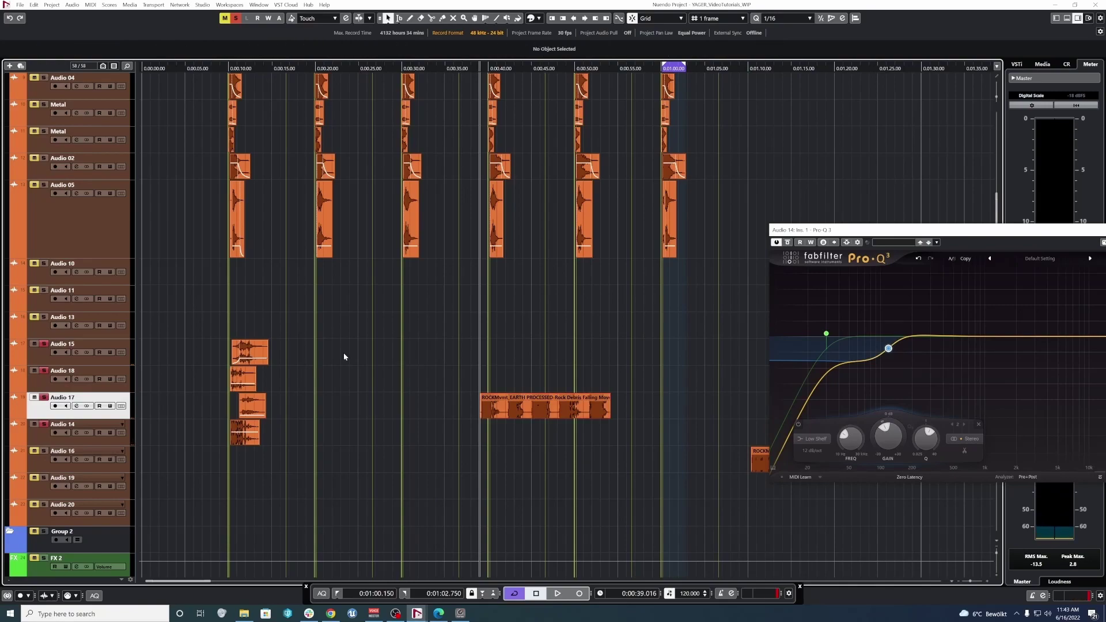
Step: Select the four debris parts on the first explosion, unsolo their tracks and audition them in the full mix
key(h)
scroll(282, 328, left, 2)
drag(235, 326, 393, 446)
key(l)
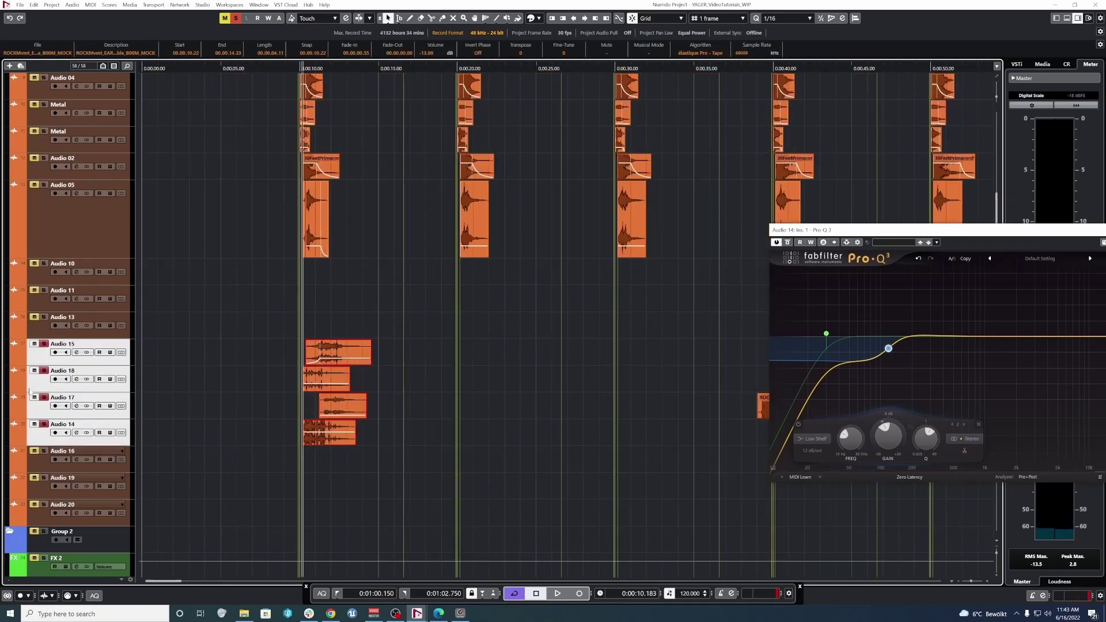
click(44, 344)
key(space)
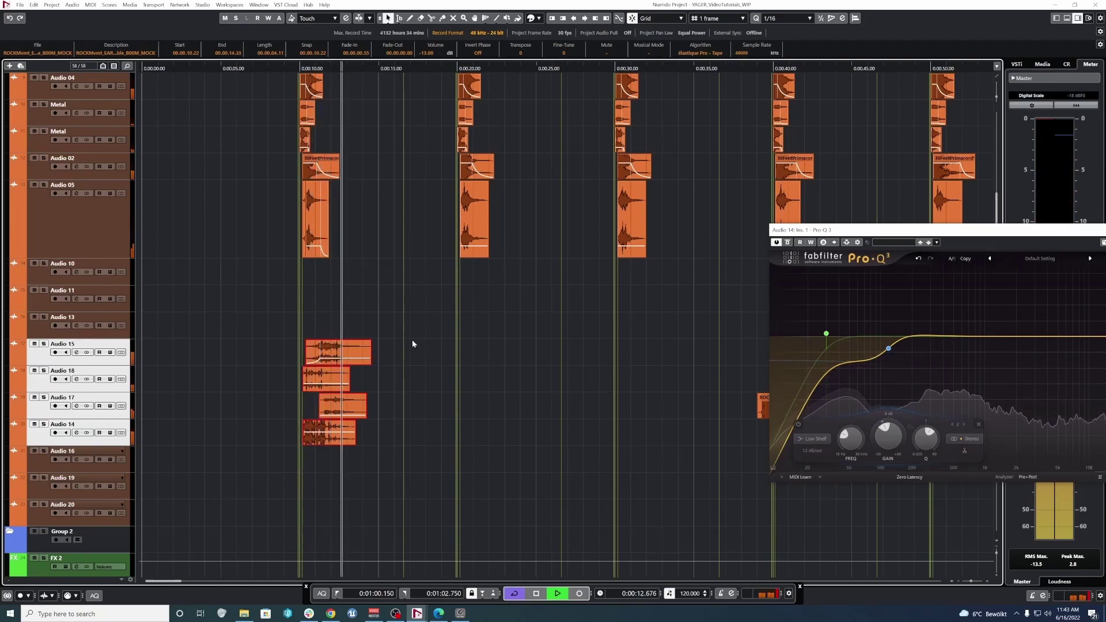
drag(806, 230, 585, 204)
key(space)
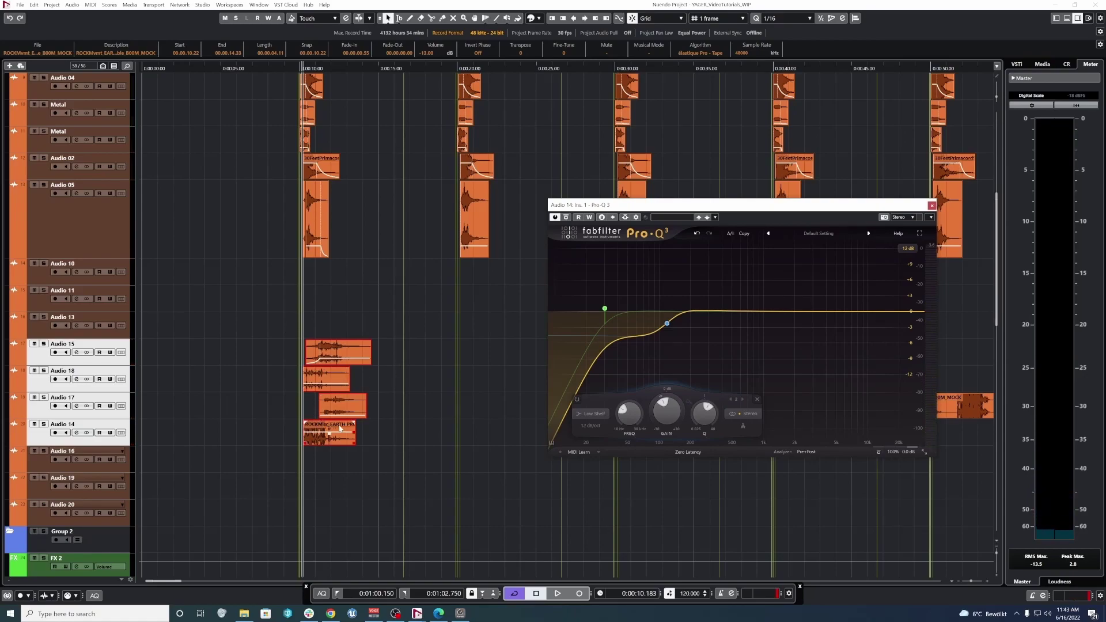
Step: Lower the volume of the four debris parts together to -28 dB while auditioning them against the explosion
drag(291, 320, 351, 436)
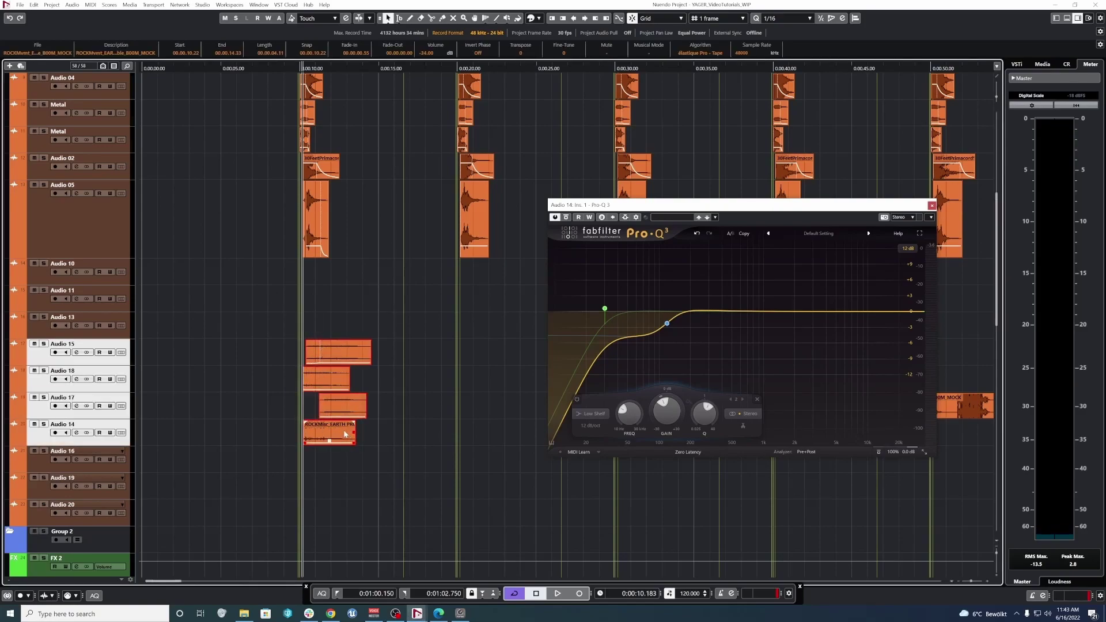
key(h)
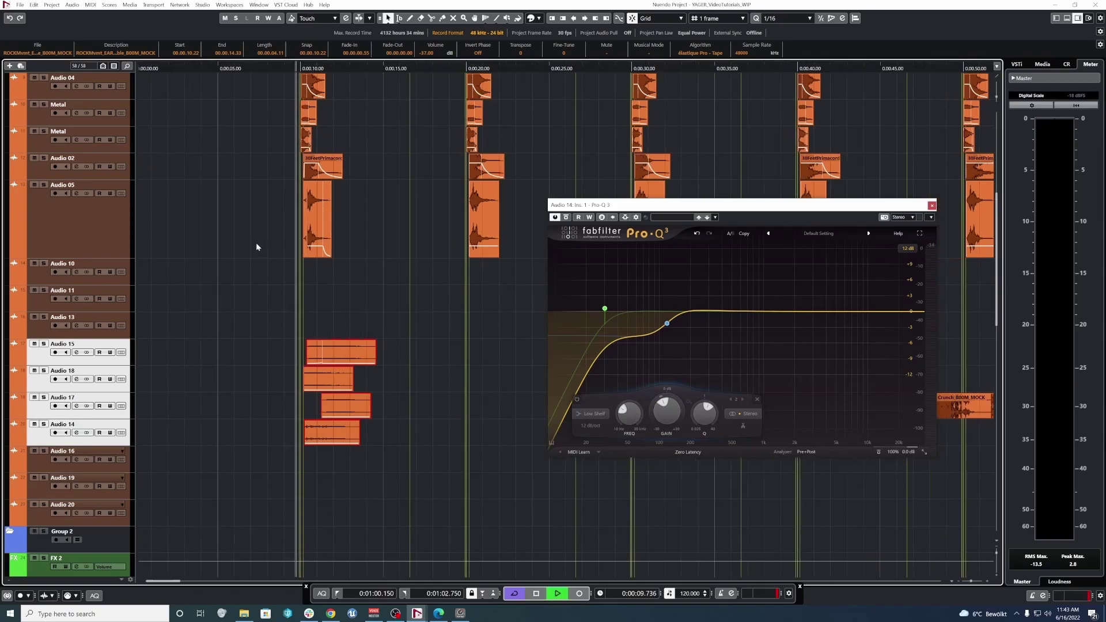
key(space)
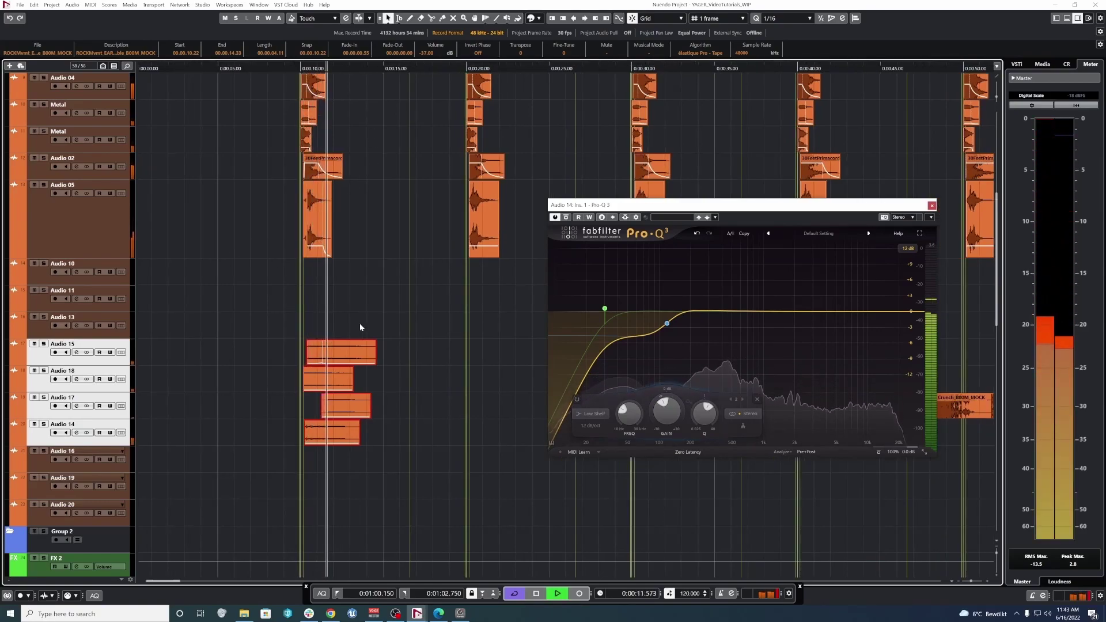
drag(341, 361, 346, 355)
key(space)
key(space)
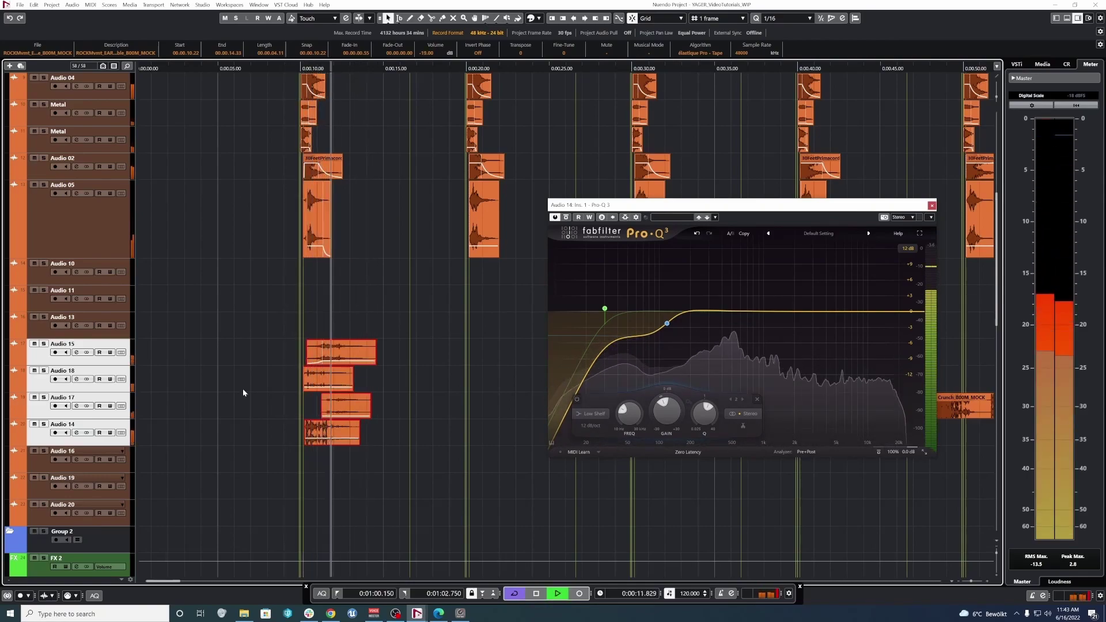
scroll(231, 300, down, 3)
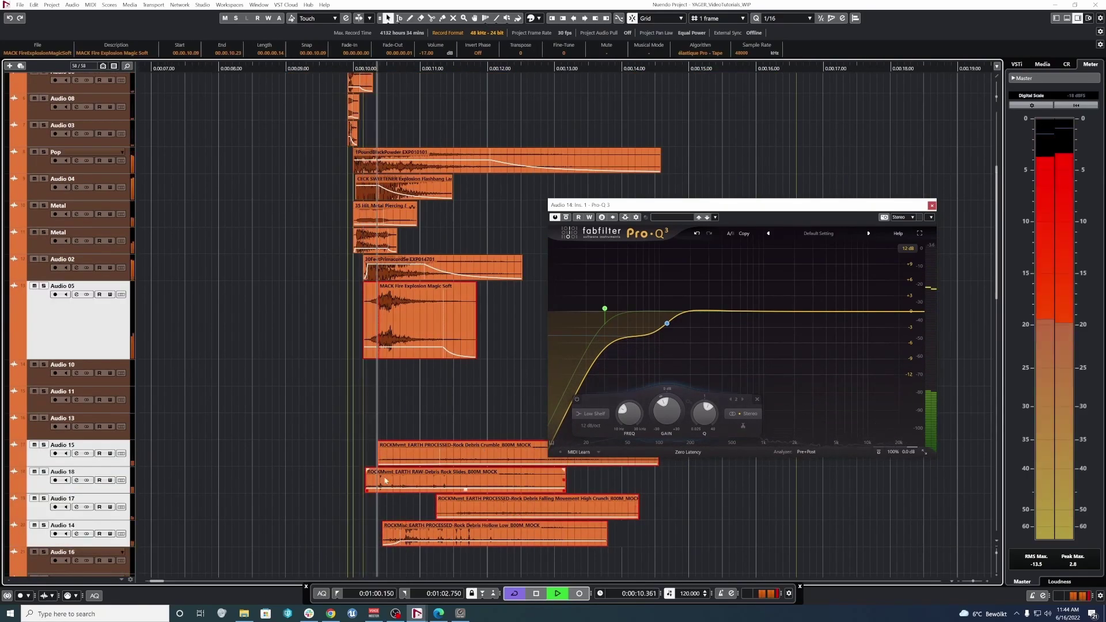
click(531, 513)
click(461, 536)
Step: Raise the low shelf and low cut frequencies in Audio 14's equalizer, deepen the shelf's cut and audition the mix
key(s)
drag(667, 323, 684, 328)
drag(606, 309, 619, 322)
drag(684, 328, 700, 334)
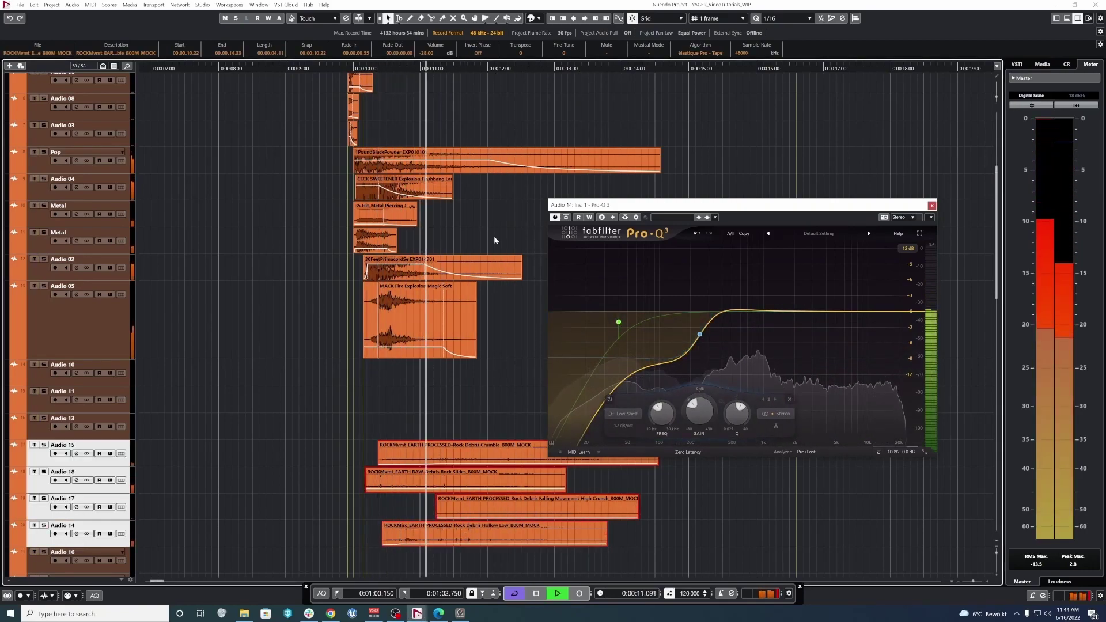
key(space)
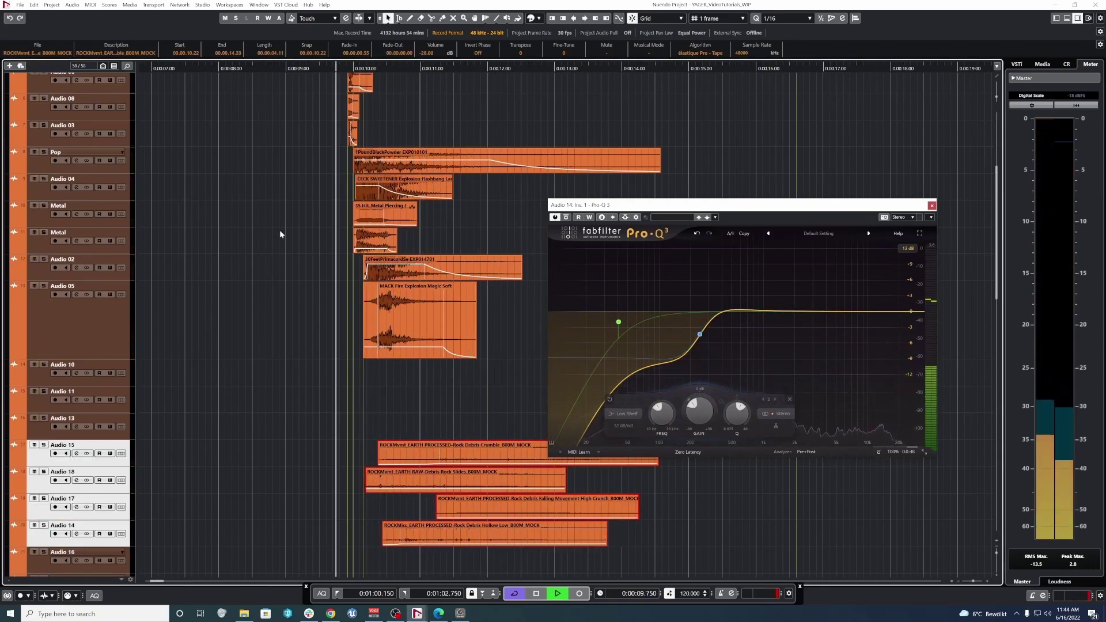
click(279, 229)
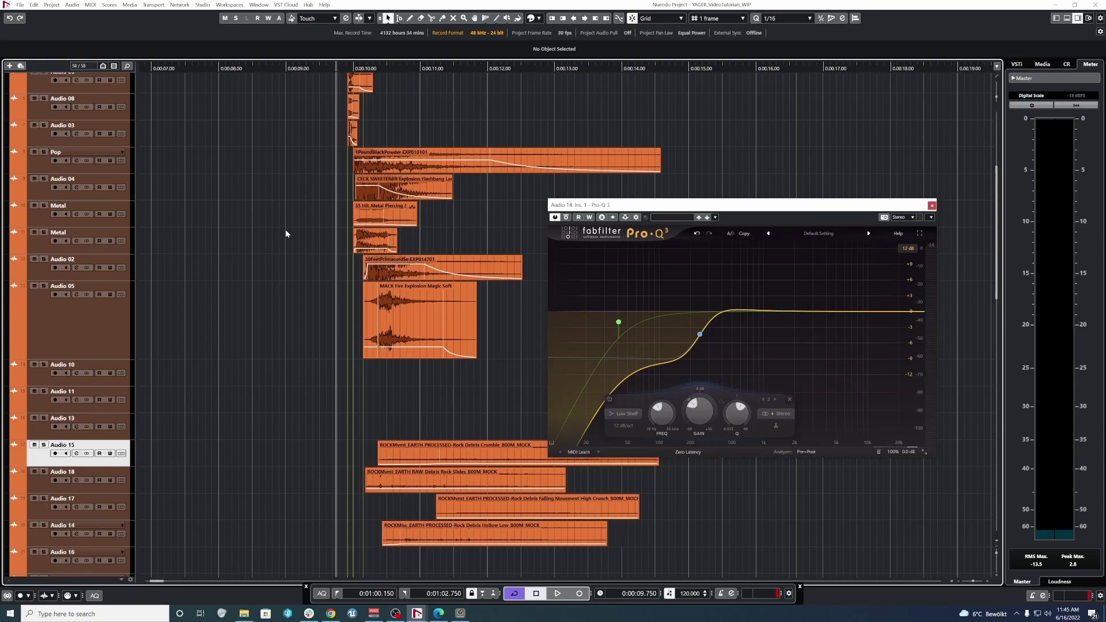
Step: Audition the complete first explosion and review its pre-explosion, explosion and rock debris layers together
key(space)
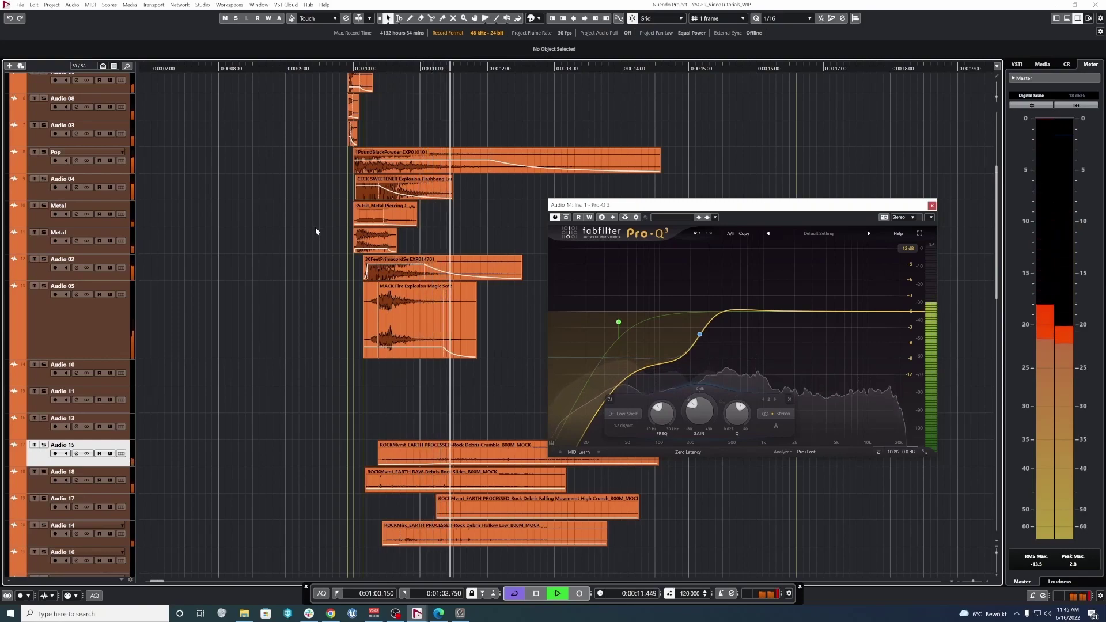
key(space)
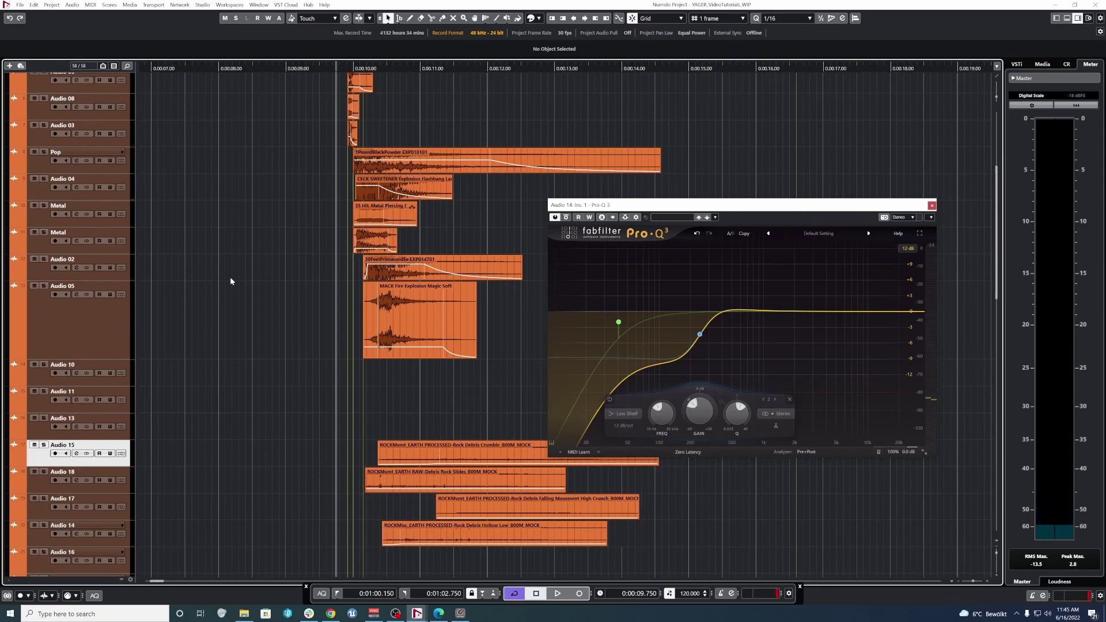
scroll(257, 282, up, 3)
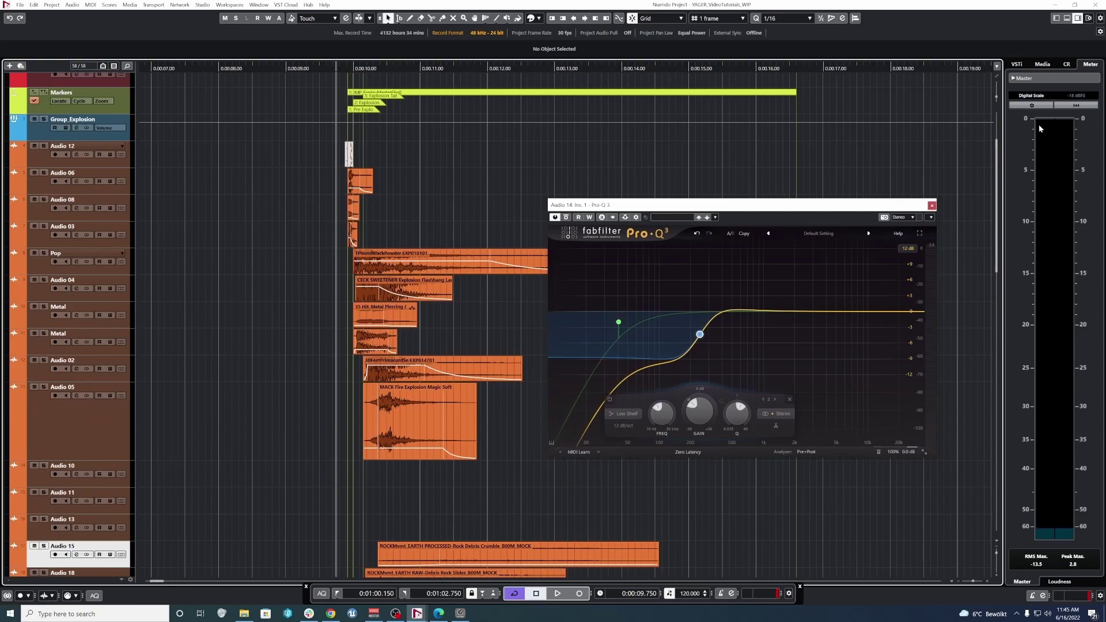
scroll(277, 308, down, 4)
drag(743, 205, 838, 208)
scroll(580, 239, up, 4)
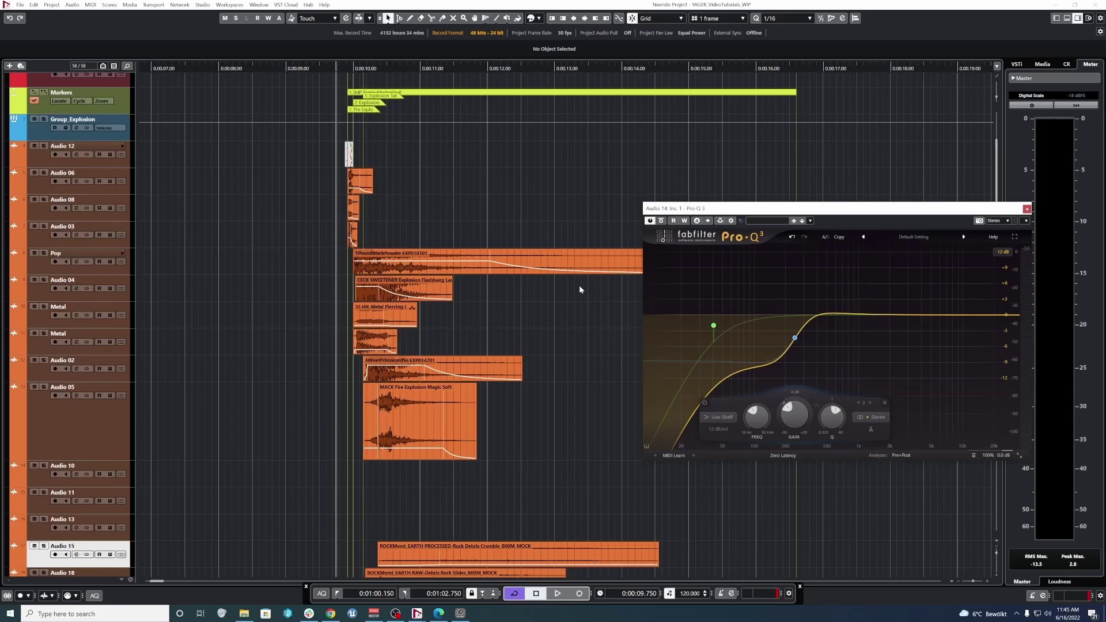
drag(300, 209, 411, 404)
click(454, 306)
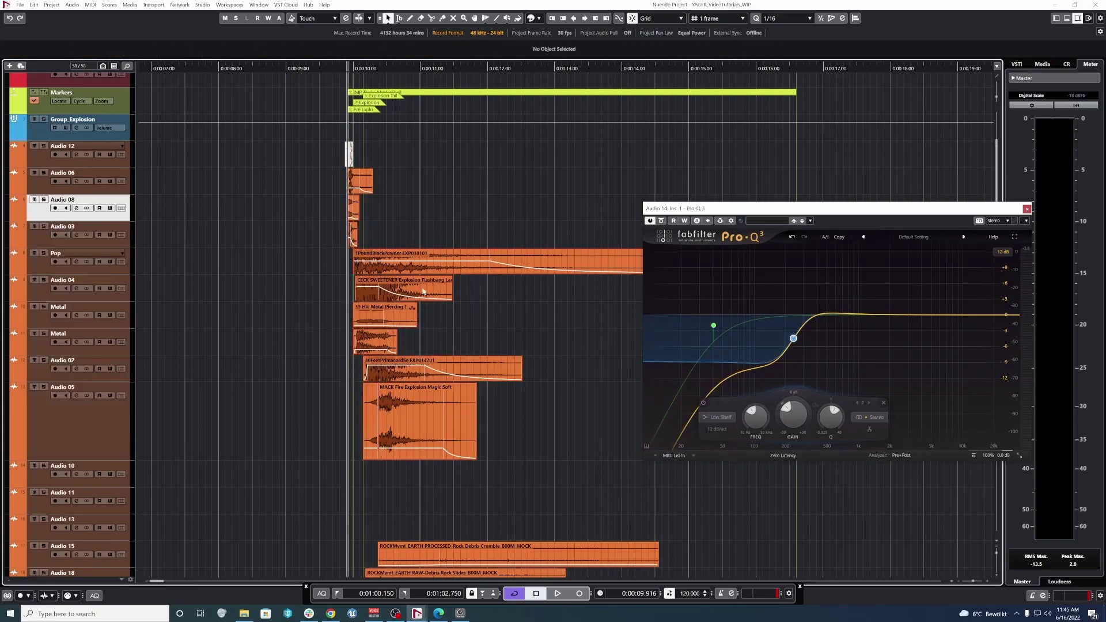
key(space)
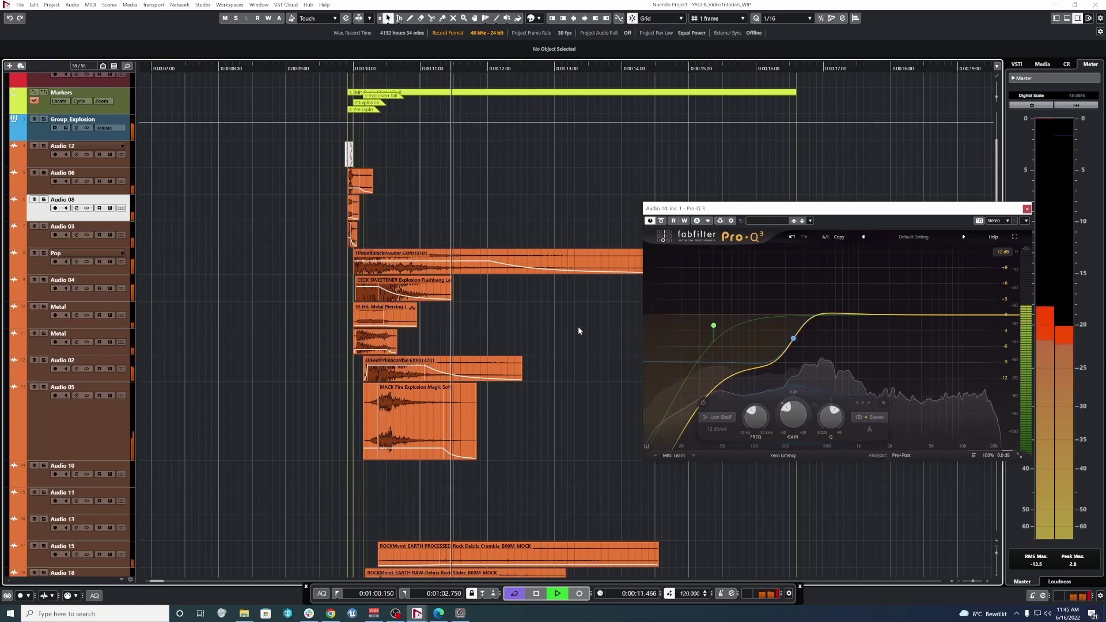
scroll(584, 323, down, 4)
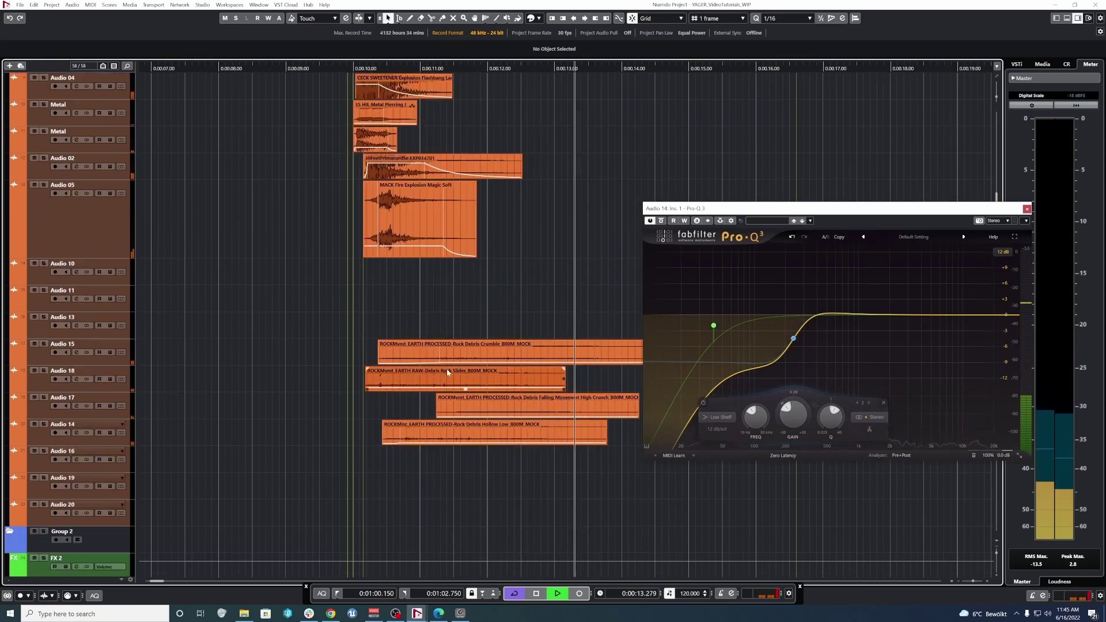
key(space)
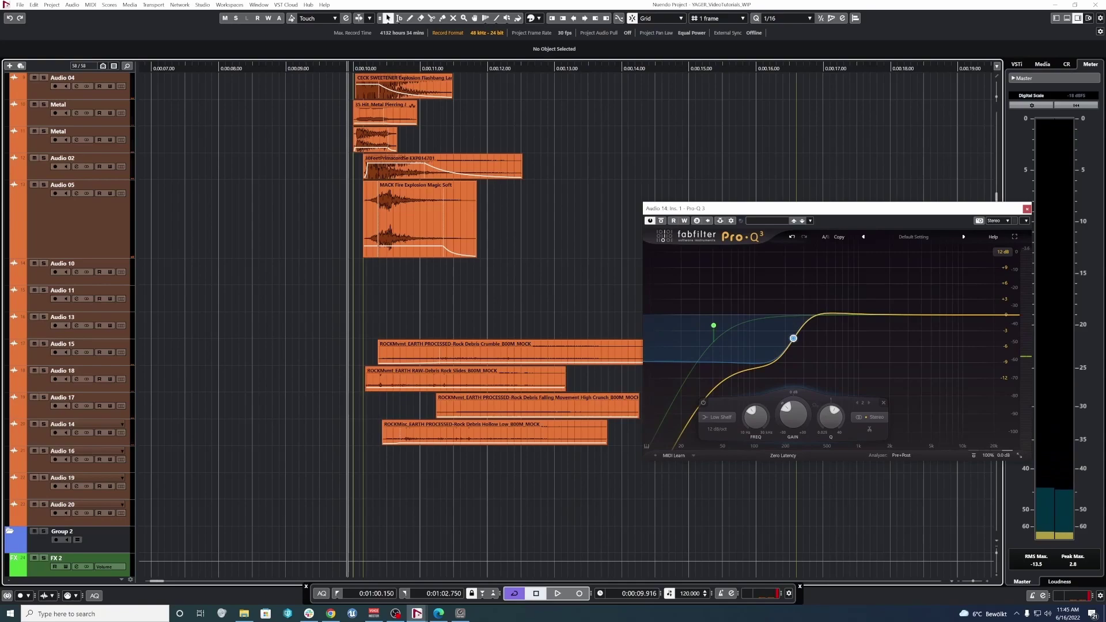